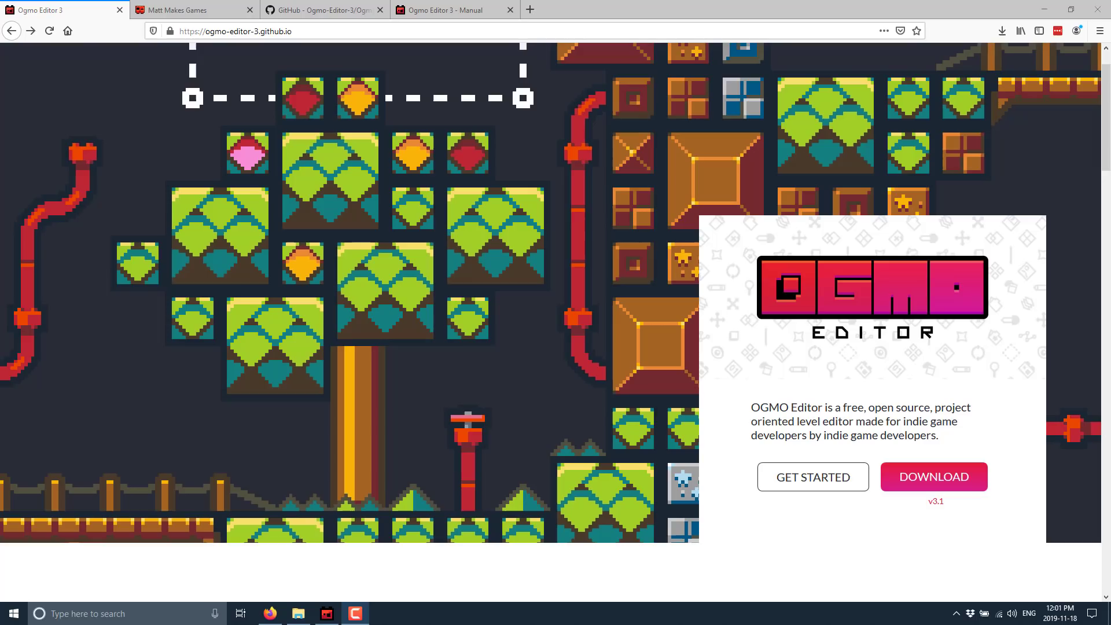
- Switch from the Ogmo website in Firefox to the Ogmo Editor 3.1.1 start screen
{"action": "left_click", "coordinate": [329, 613]}
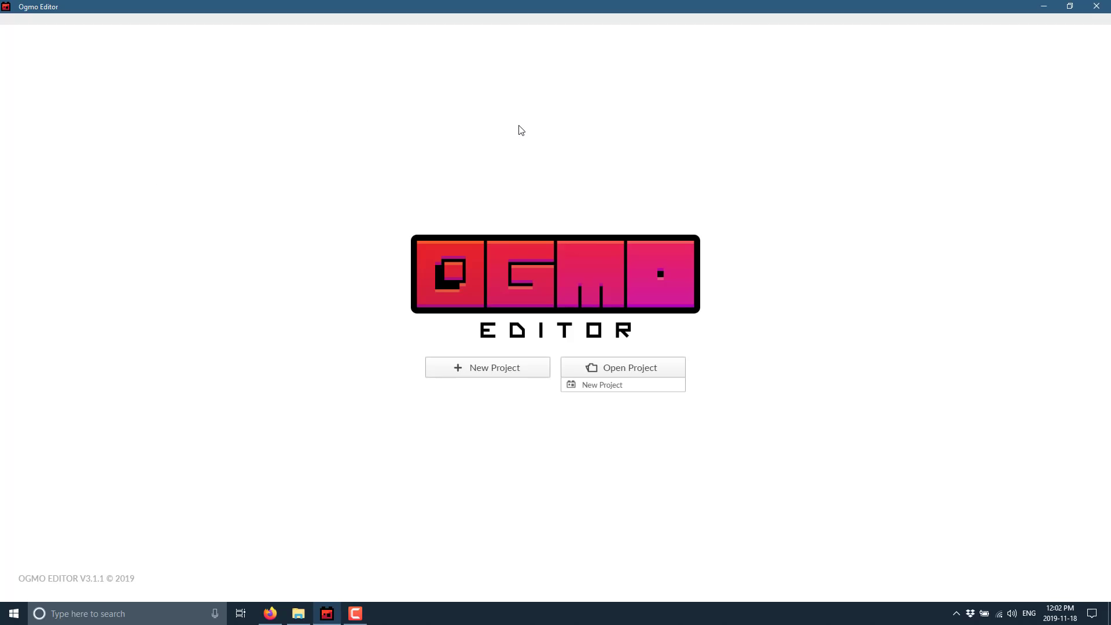
- Create a new project file named Project2 inside the OGMO folder
{"action": "left_click", "coordinate": [475, 370]}
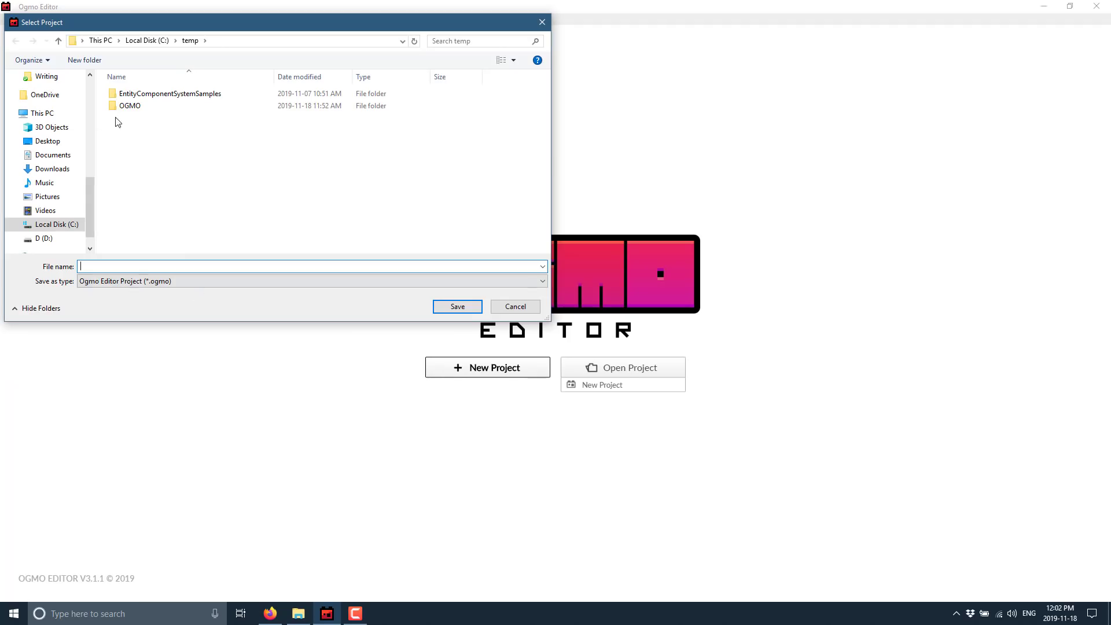
{"action": "left_click", "coordinate": [130, 106]}
{"action": "double_click", "coordinate": [131, 106]}
{"action": "left_click", "coordinate": [150, 266]}
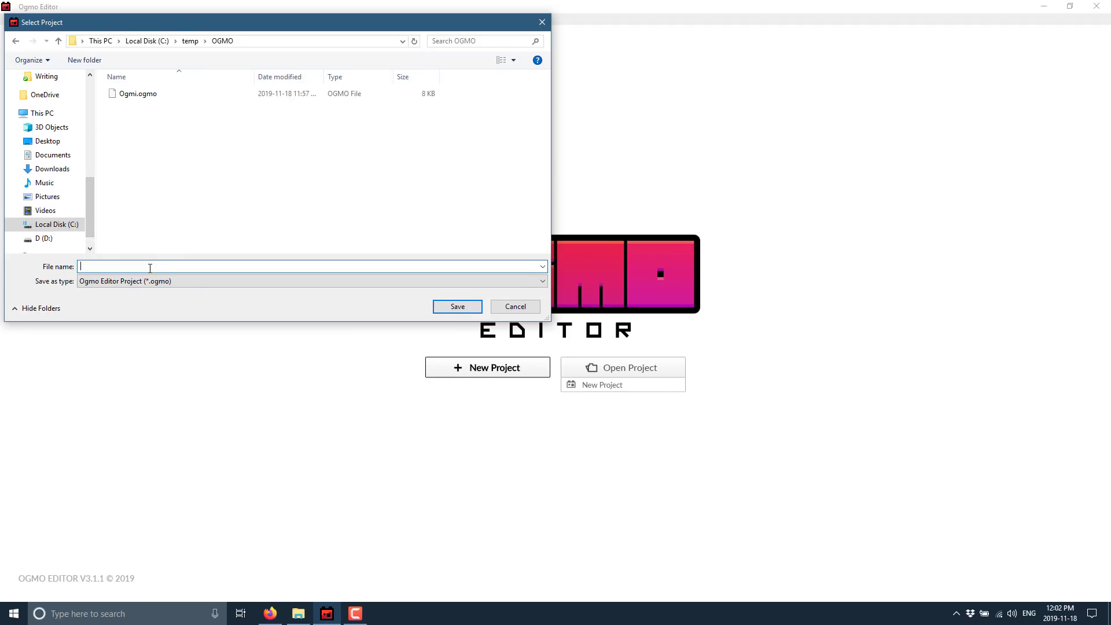
{"action": "type", "text": "Project2"}
{"action": "key", "text": "Return"}
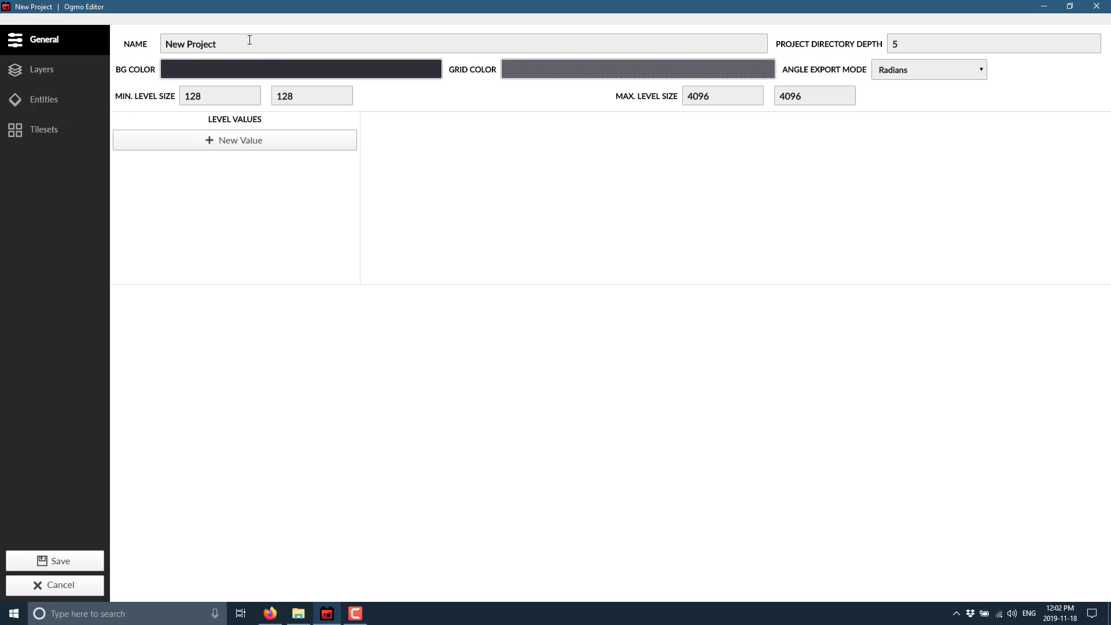
- Rename the project to MyAwesomeMap and set its background colour to blue #004de8
{"action": "key", "text": "ctrl+a"}
{"action": "type", "text": "MyAwesomeMap"}
{"action": "left_click", "coordinate": [349, 70]}
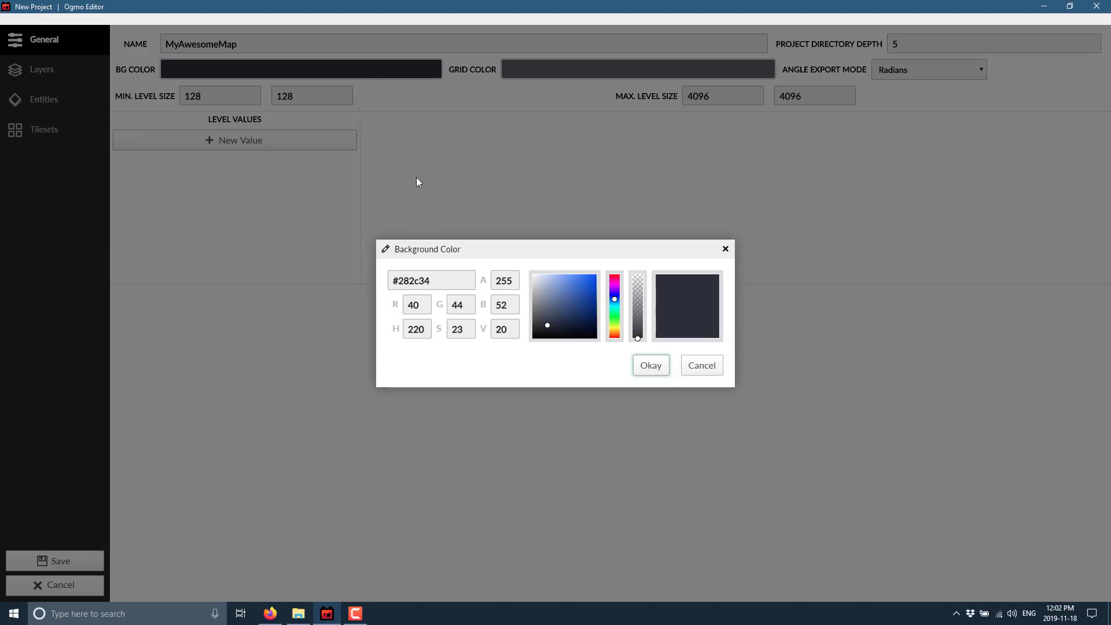
{"action": "left_click_drag", "start_coordinate": [556, 293], "coordinate": [606, 280]}
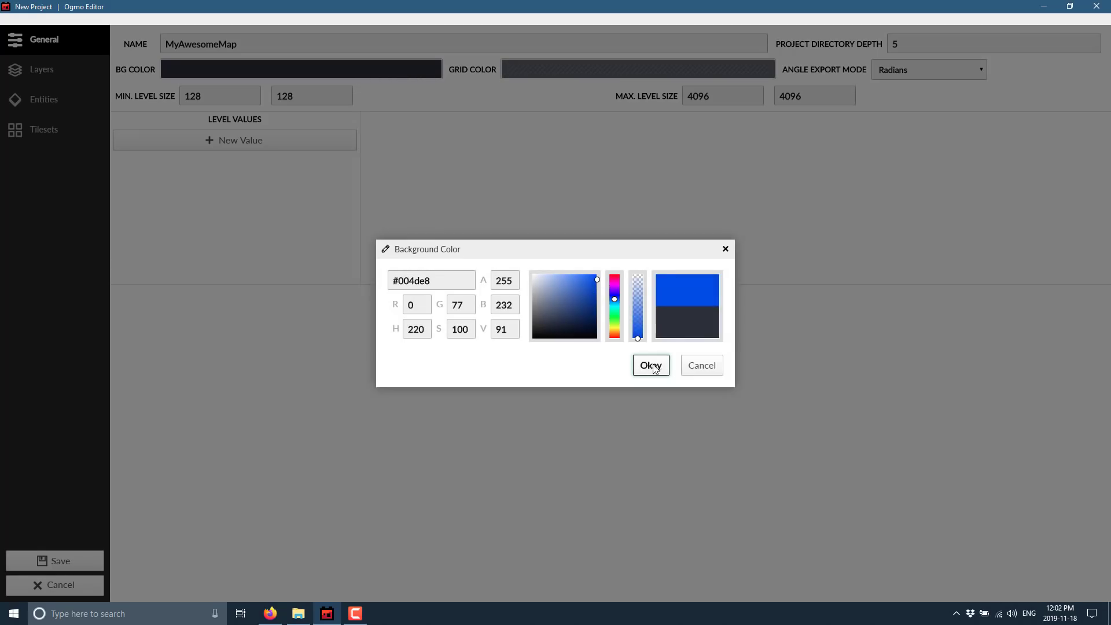
{"action": "left_click", "coordinate": [650, 365]}
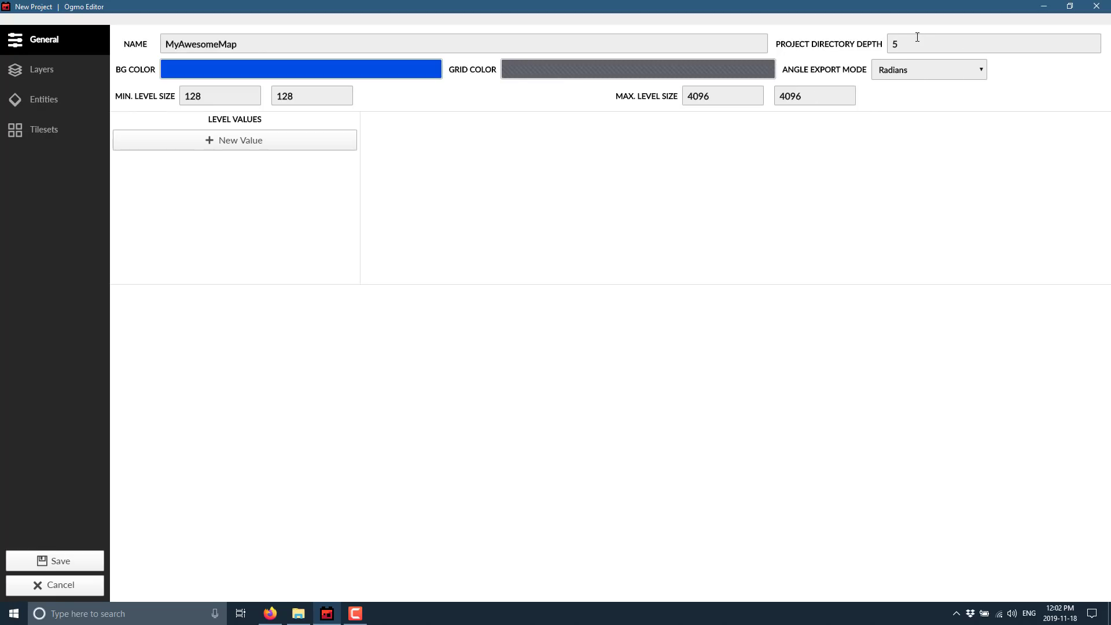
- Add a String level value mysupersecretstring with default text 'Hello Cruel World'
{"action": "left_click", "coordinate": [223, 147]}
{"action": "left_click", "coordinate": [477, 308]}
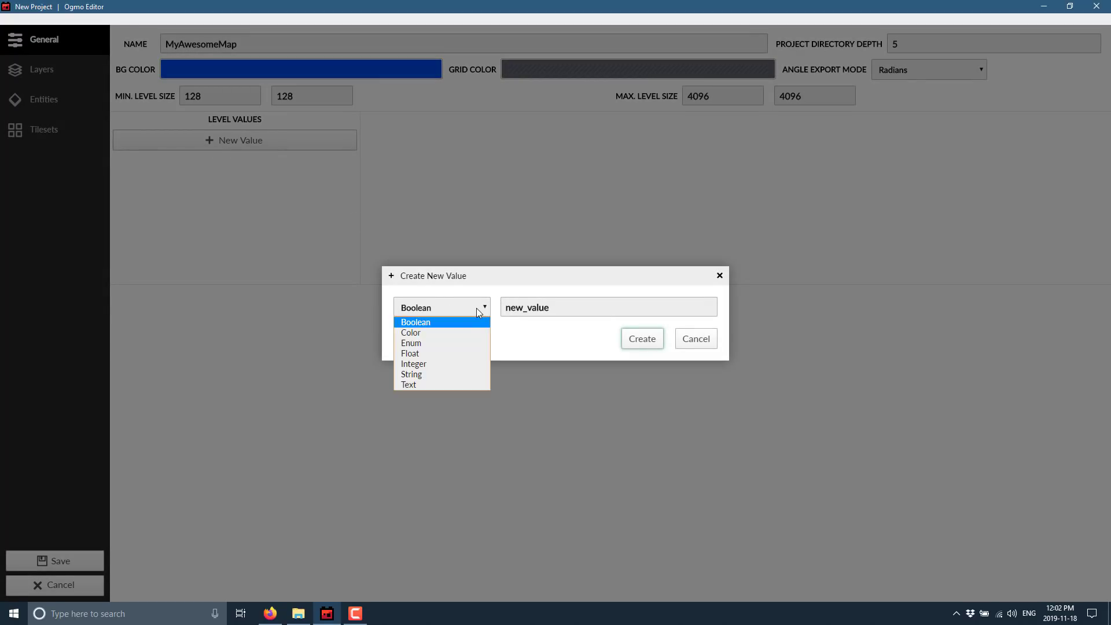
{"action": "left_click", "coordinate": [435, 373]}
{"action": "double_click", "coordinate": [541, 307]}
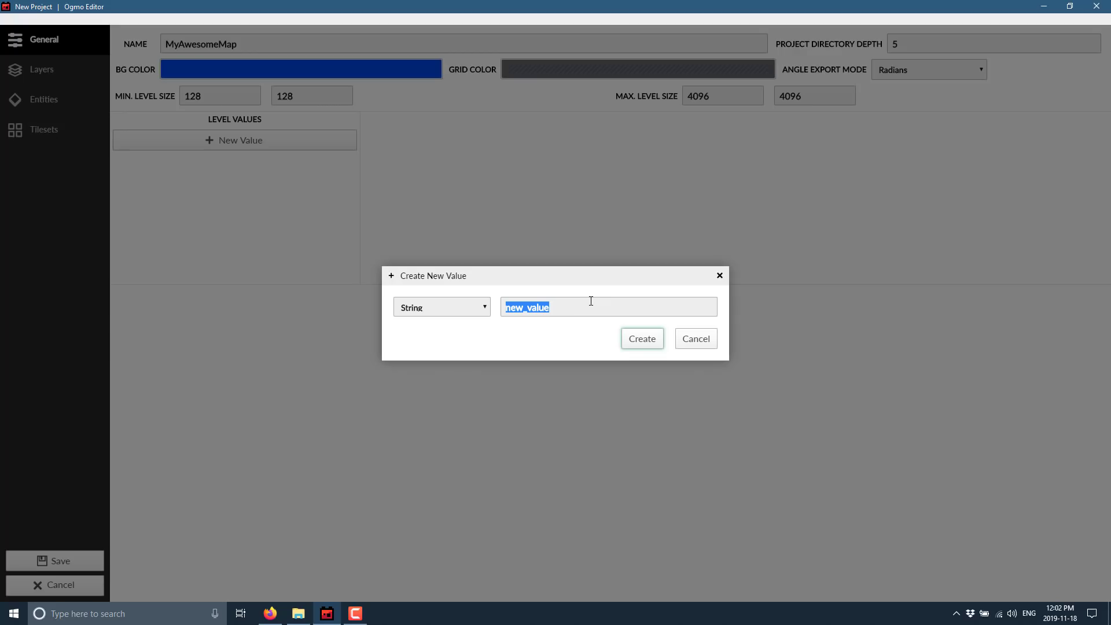
{"action": "type", "text": "mysupersecretstring"}
{"action": "key", "text": "Return"}
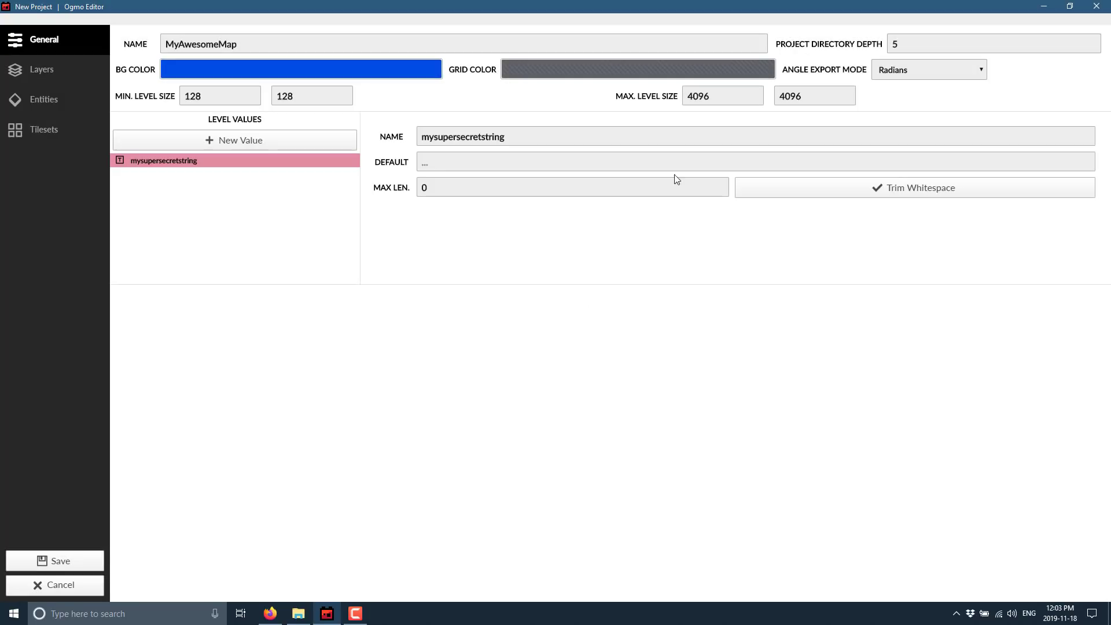
{"action": "left_click", "coordinate": [507, 161]}
{"action": "type", "text": "Hello Cruel World"}
- Begin a new tileset and select seaside_cave_tiles.png in the temp folder
{"action": "left_click", "coordinate": [50, 124]}
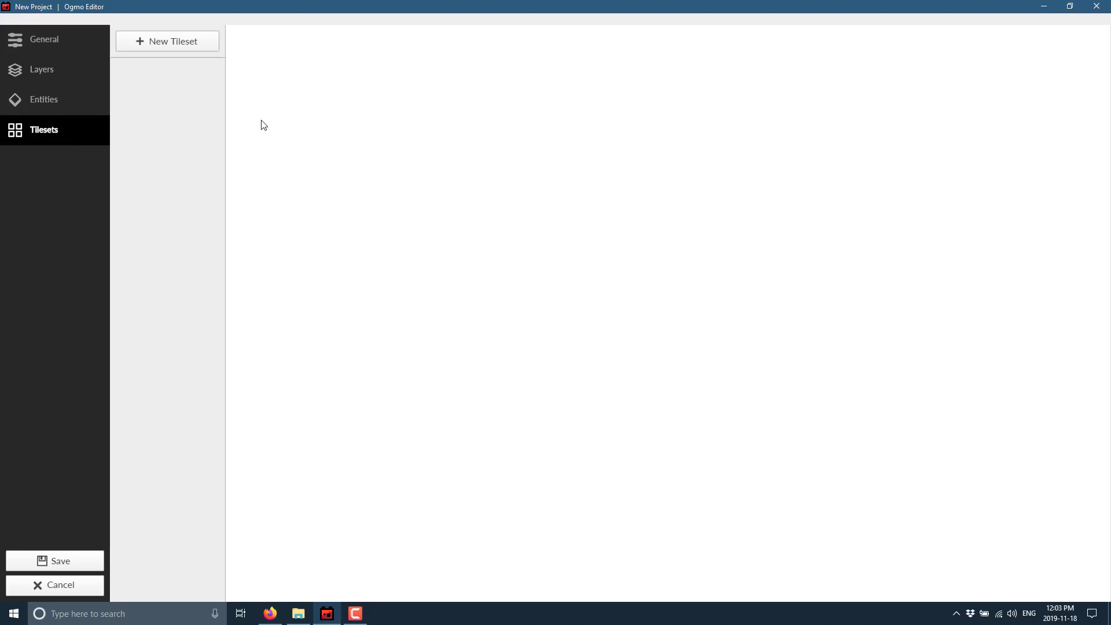
{"action": "left_click", "coordinate": [190, 45]}
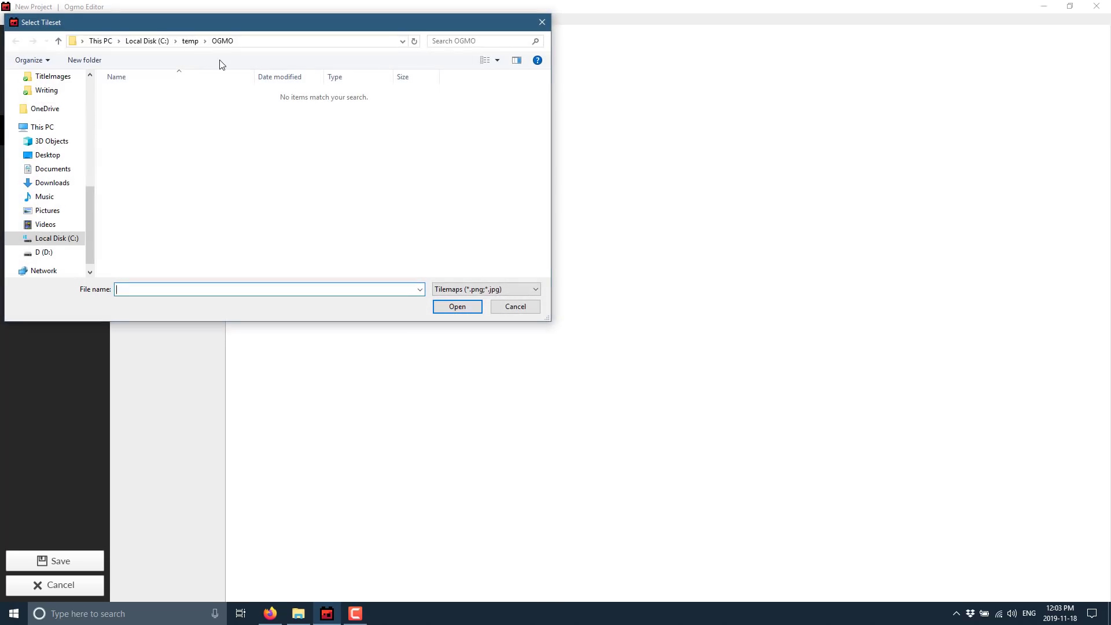
{"action": "left_click", "coordinate": [188, 41]}
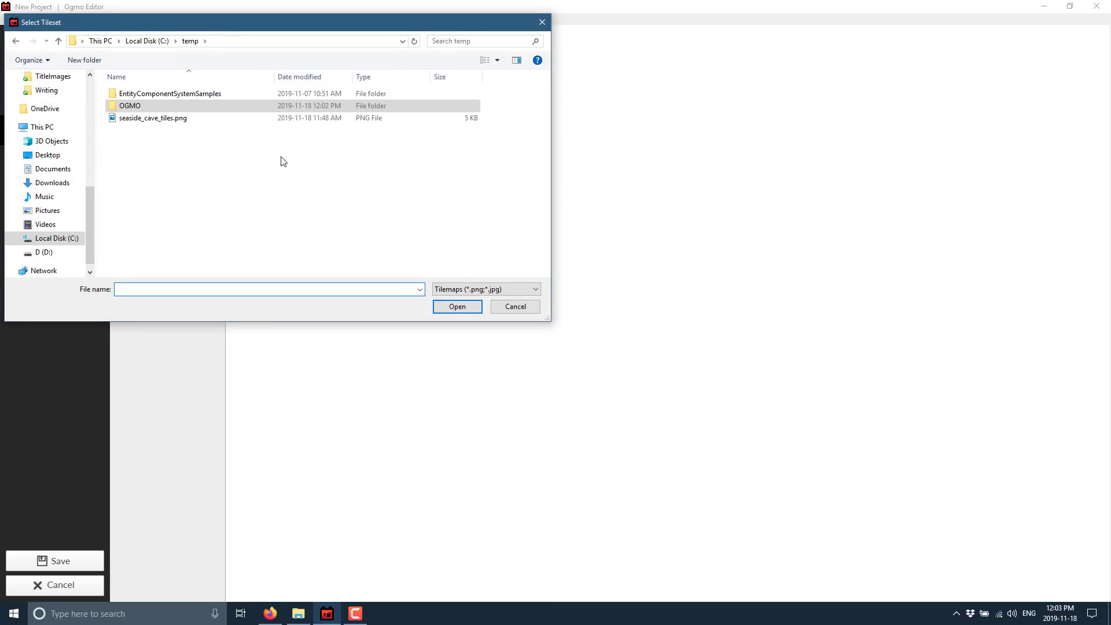
{"action": "left_click", "coordinate": [162, 122]}
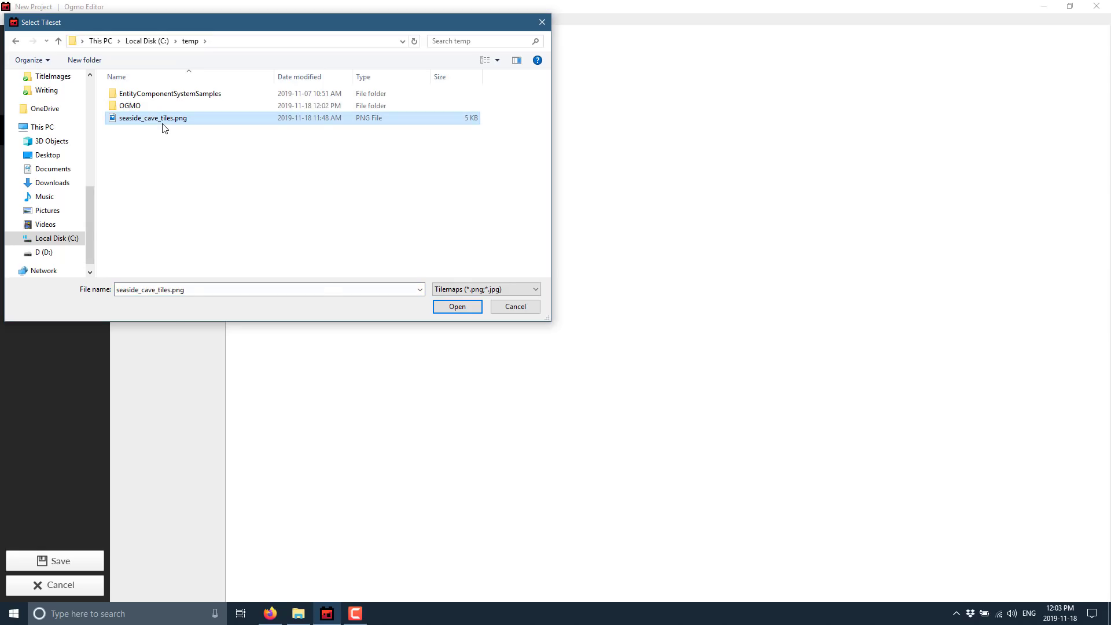
- Preview seaside_cave_tiles.png in the Photos viewer, then close the preview
{"action": "right_click", "coordinate": [163, 124]}
{"action": "left_click", "coordinate": [197, 150]}
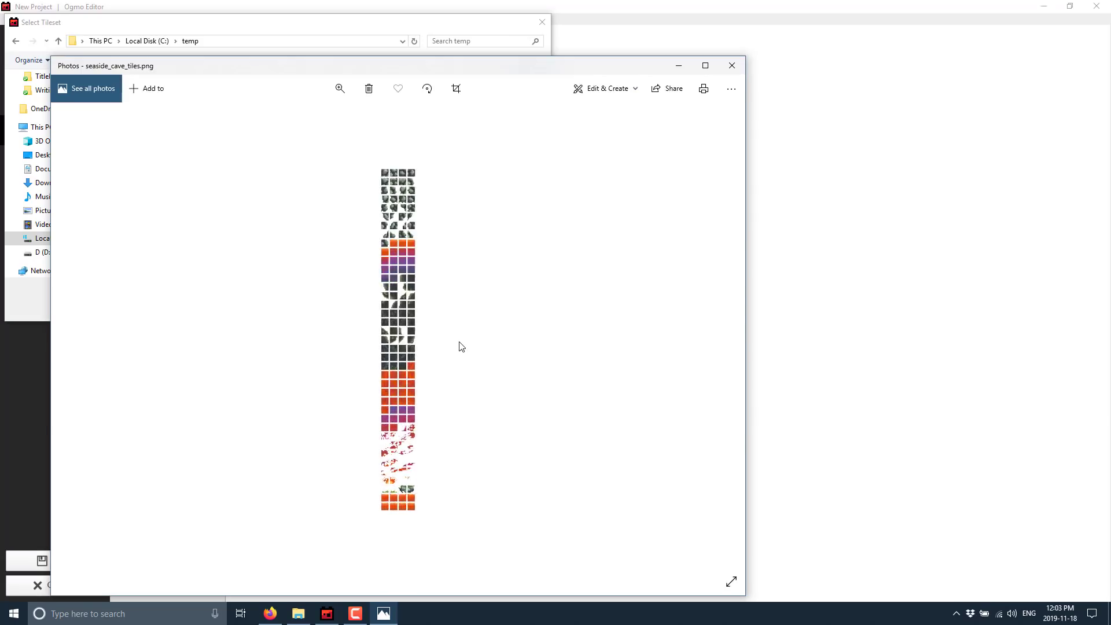
{"action": "scroll", "coordinate": [461, 346], "scroll_direction": "up", "scroll_amount": 2}
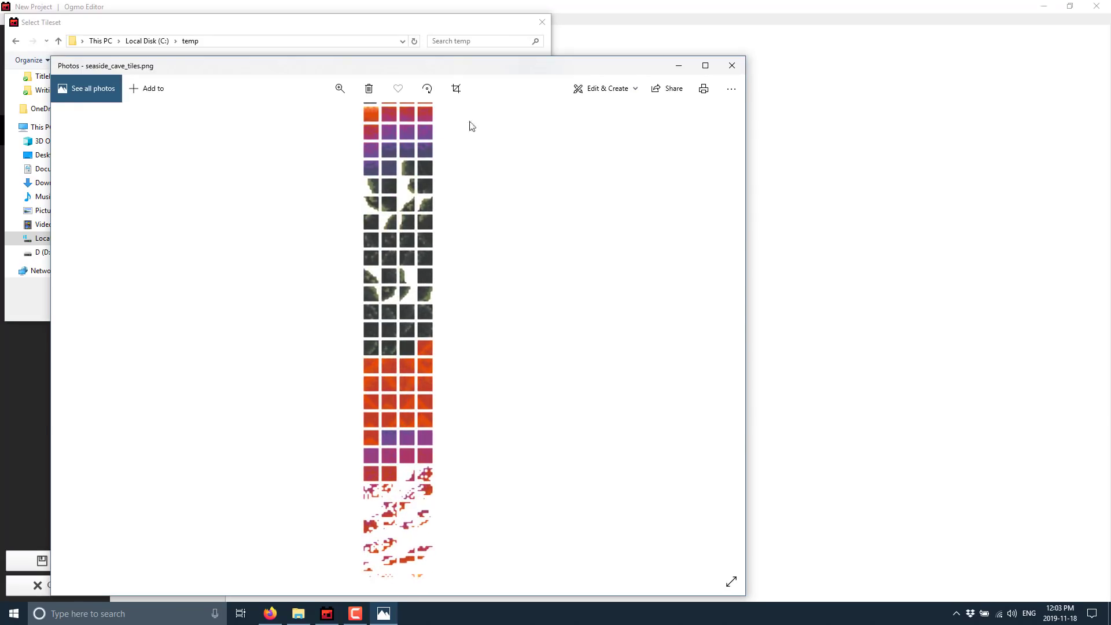
{"action": "left_click", "coordinate": [732, 65]}
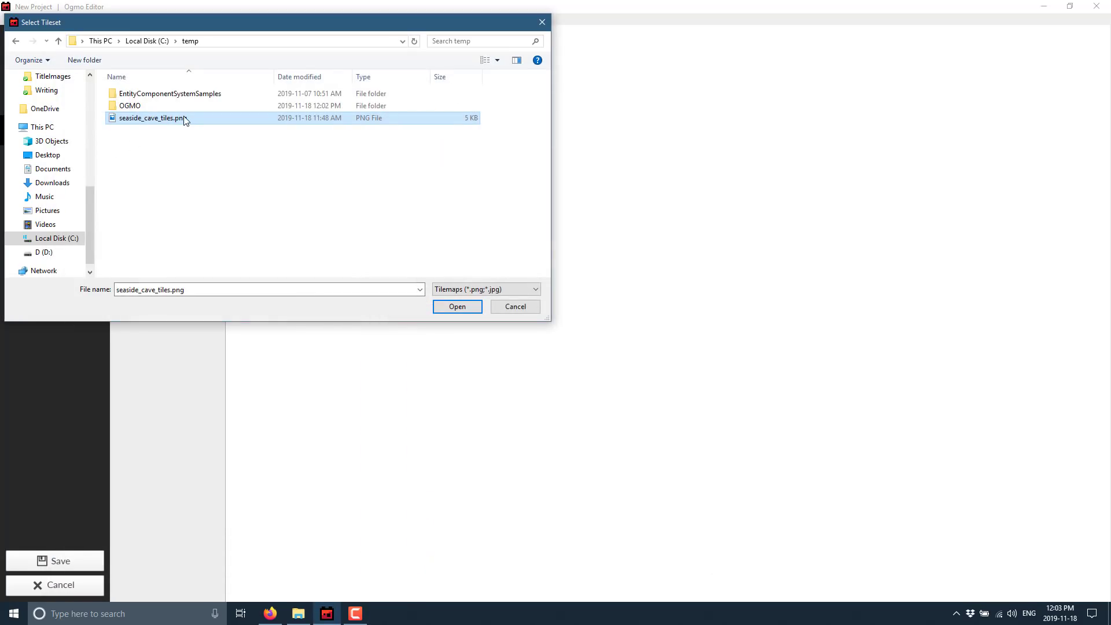
- Load seaside_cave_tiles.png as tileset SeasideTiles with tile separation 1 by 1
{"action": "double_click", "coordinate": [185, 121]}
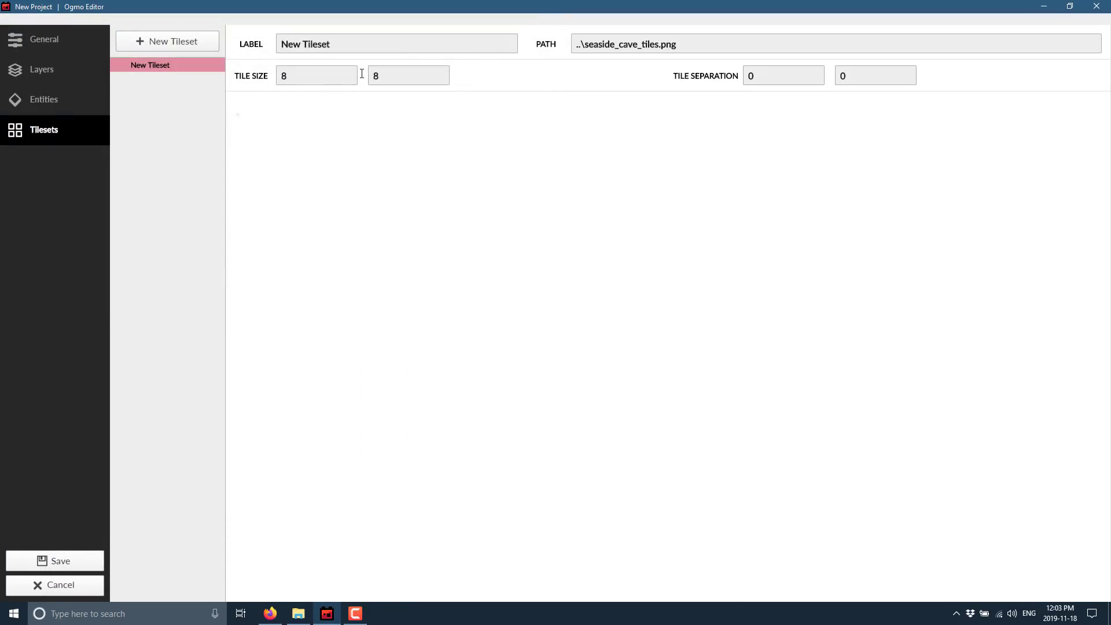
{"action": "left_click", "coordinate": [386, 80]}
{"action": "key", "text": "ctrl+shift+Left"}
{"action": "key", "text": "ctrl+shift+Left"}
{"action": "type", "text": "SeasideTiles"}
{"action": "double_click", "coordinate": [752, 76]}
{"action": "type", "text": "1"}
{"action": "double_click", "coordinate": [869, 80]}
{"action": "type", "text": "1"}
- Add a Tile Layer named tileLayer
{"action": "left_click", "coordinate": [39, 71]}
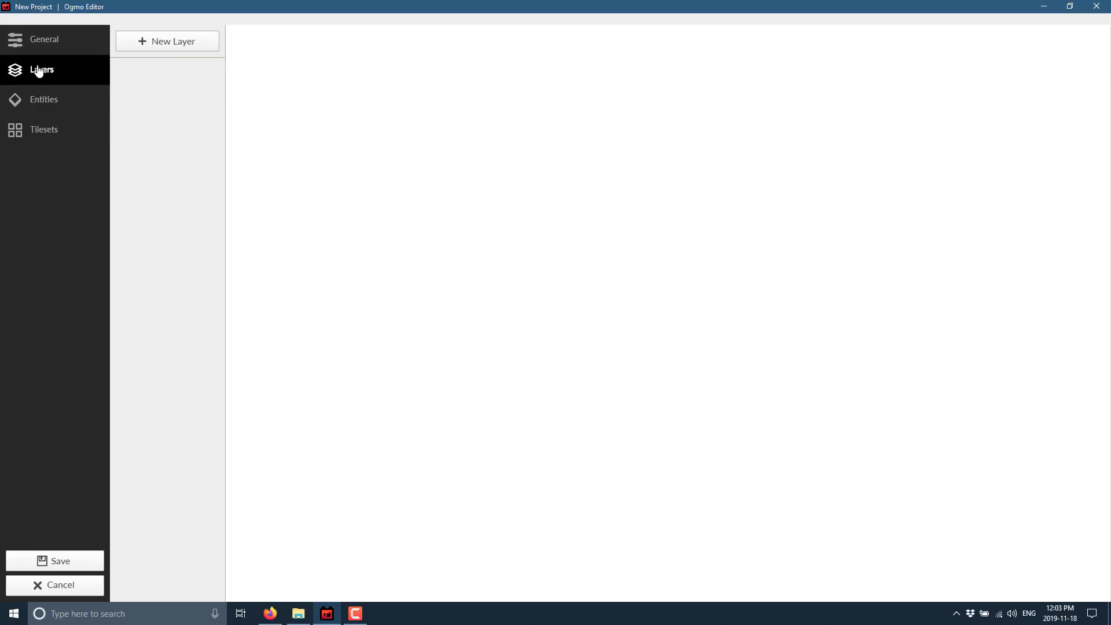
{"action": "left_click", "coordinate": [160, 46]}
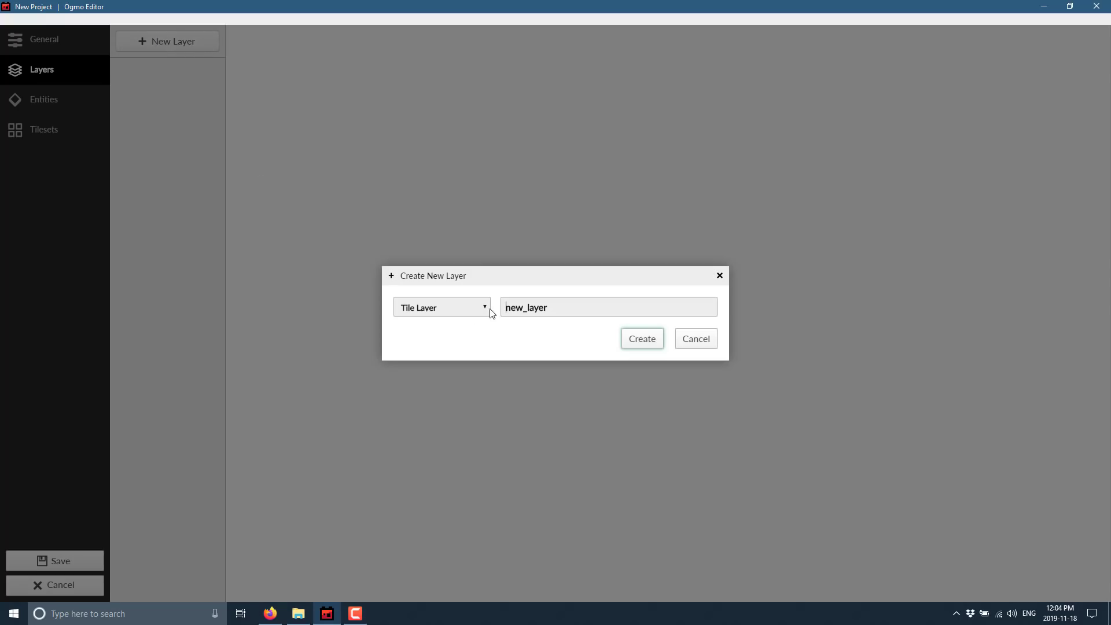
{"action": "left_click", "coordinate": [479, 312]}
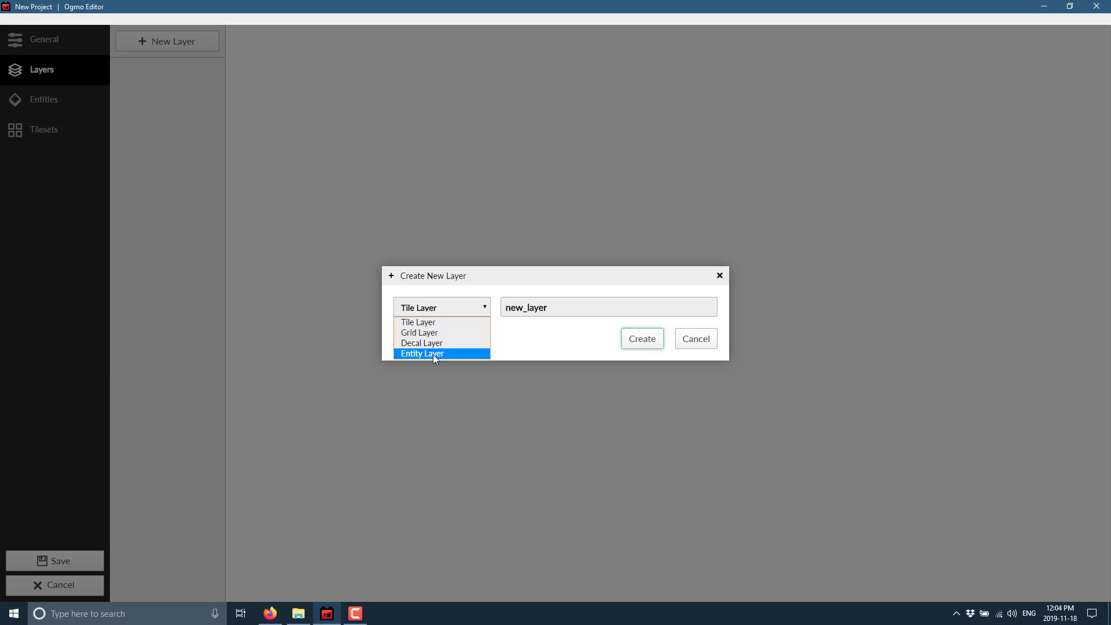
{"action": "left_click", "coordinate": [422, 322]}
{"action": "double_click", "coordinate": [542, 307]}
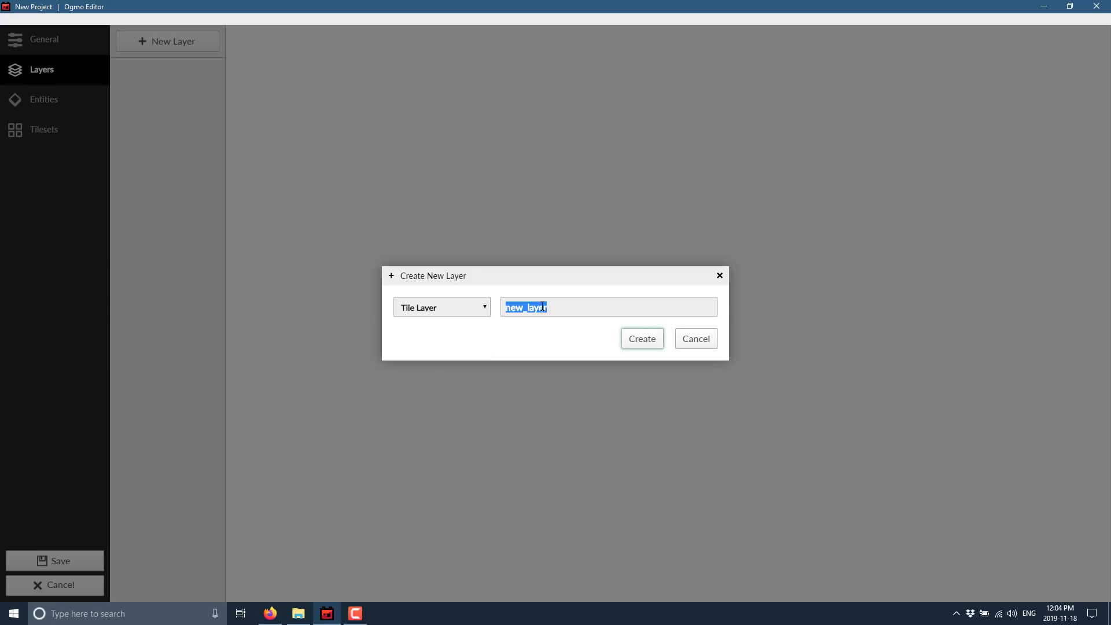
{"action": "type", "text": "tileLayer"}
{"action": "key", "text": "Return"}
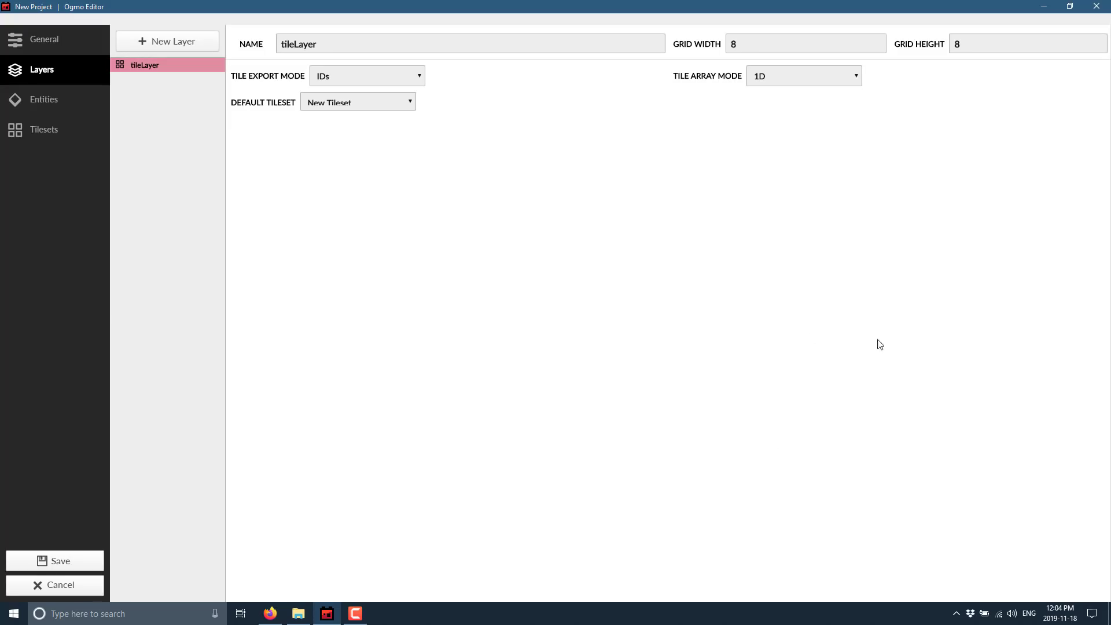
- Leave New Tileset as tileLayer's default tileset and set its Tile Array Mode to 2D
{"action": "left_click", "coordinate": [409, 100]}
{"action": "left_click", "coordinate": [329, 116]}
{"action": "left_click", "coordinate": [68, 132]}
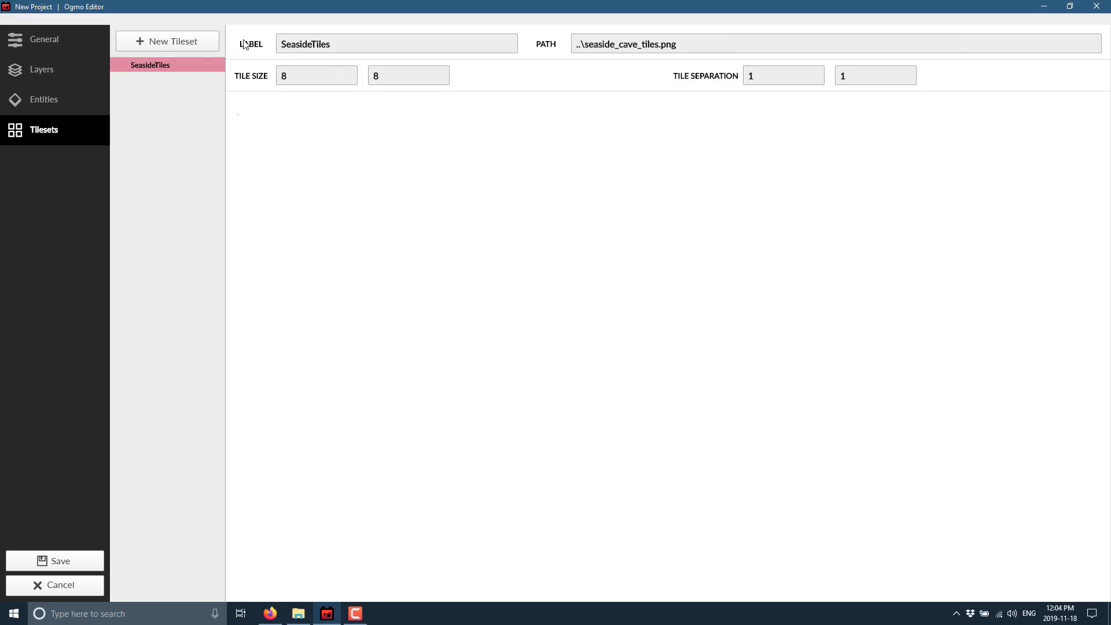
{"action": "left_click", "coordinate": [47, 81]}
{"action": "left_click", "coordinate": [345, 105]}
{"action": "left_click", "coordinate": [347, 116]}
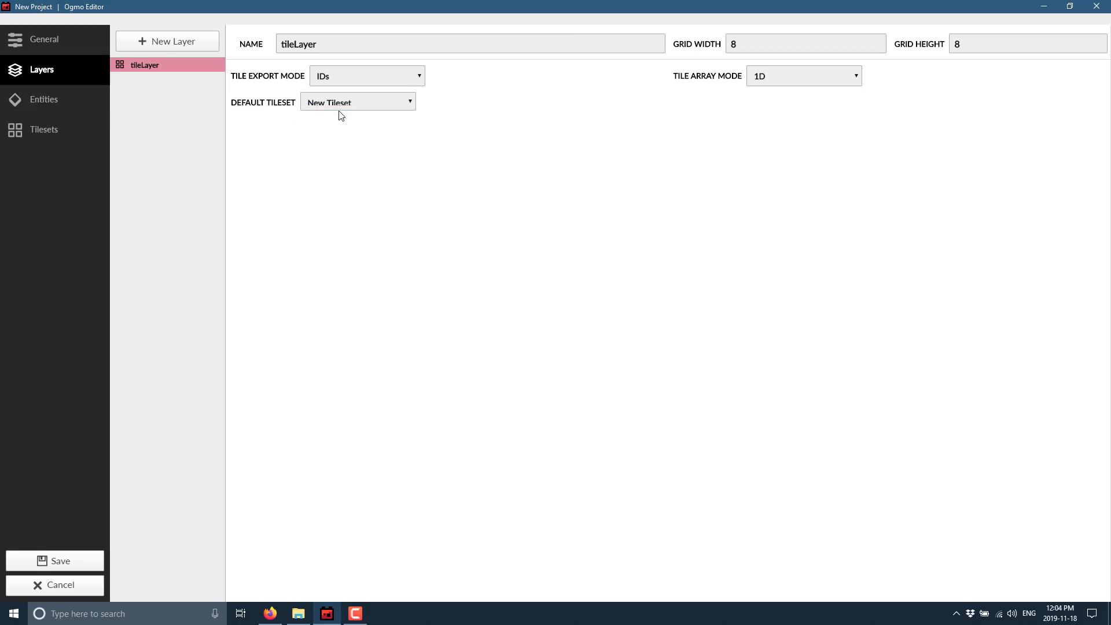
{"action": "left_click", "coordinate": [779, 76]}
{"action": "left_click", "coordinate": [797, 102]}
- Review the settings pages, then save the project to open Unsaved Level 1
{"action": "left_click", "coordinate": [47, 128]}
{"action": "left_click", "coordinate": [43, 103]}
{"action": "left_click", "coordinate": [48, 72]}
{"action": "left_click", "coordinate": [42, 100]}
{"action": "left_click", "coordinate": [41, 127]}
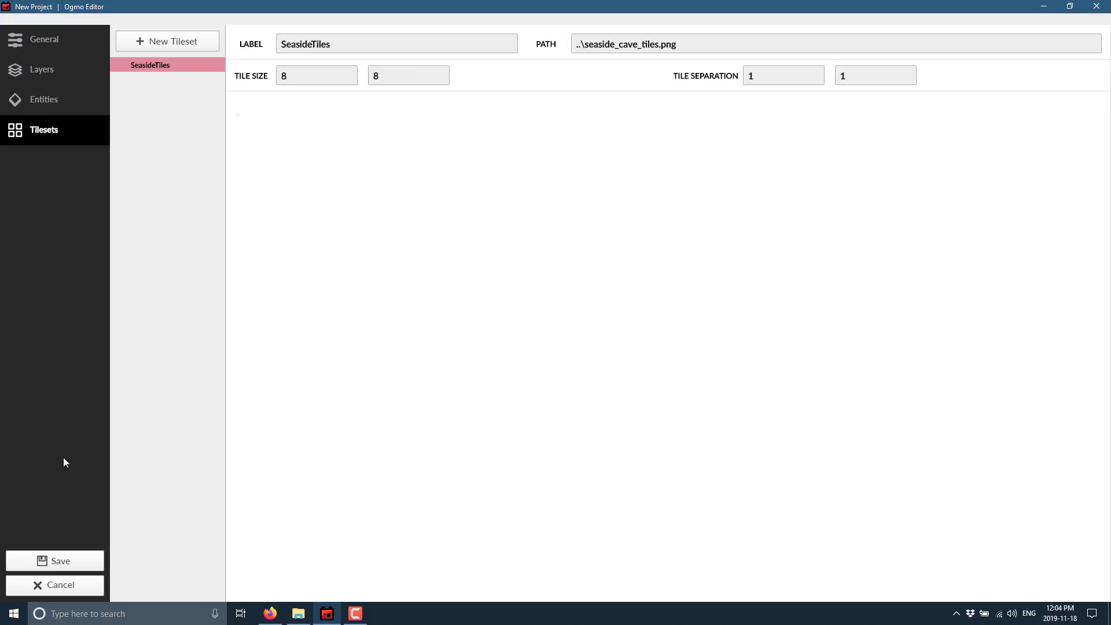
{"action": "left_click", "coordinate": [55, 560]}
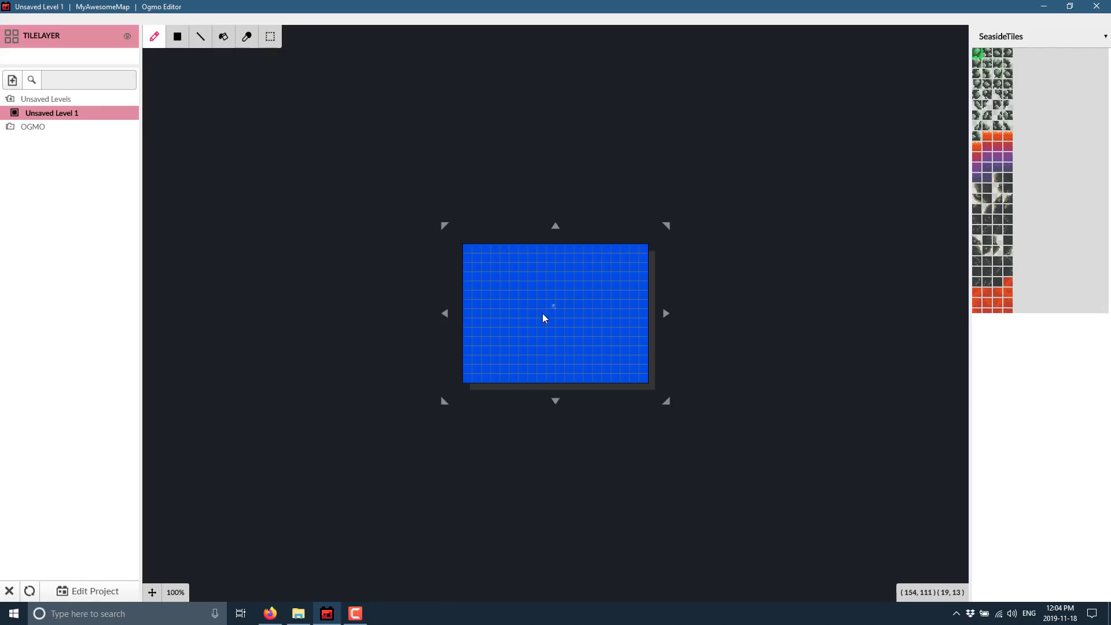
- Flood-fill the entire blue level with an orange SeasideTiles tile
{"action": "scroll", "coordinate": [552, 324], "scroll_direction": "up", "scroll_amount": 8}
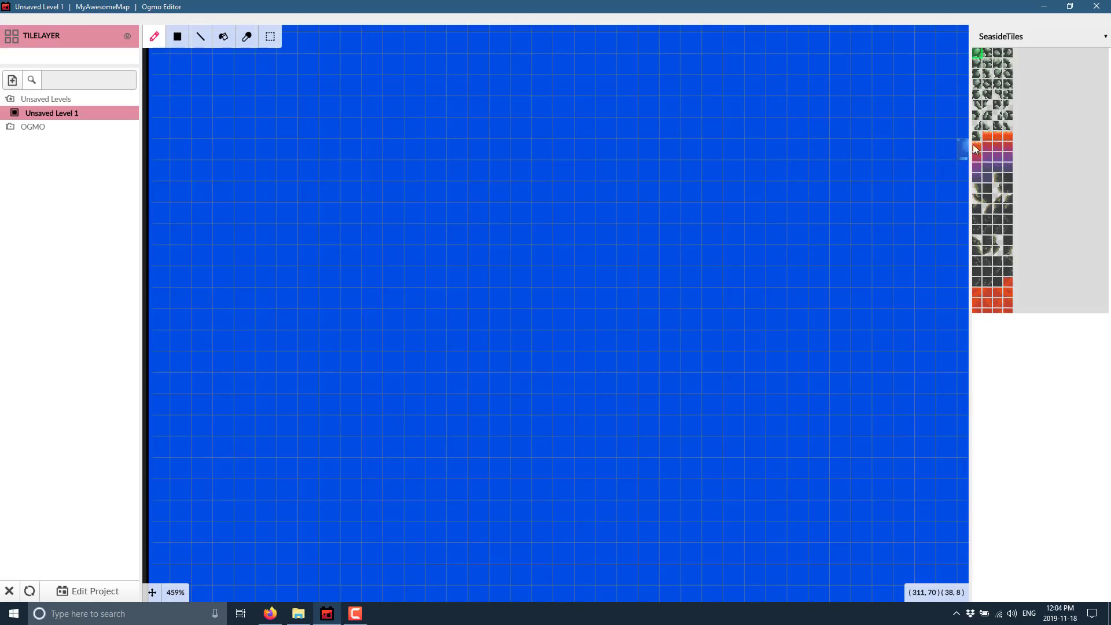
{"action": "left_click", "coordinate": [976, 52]}
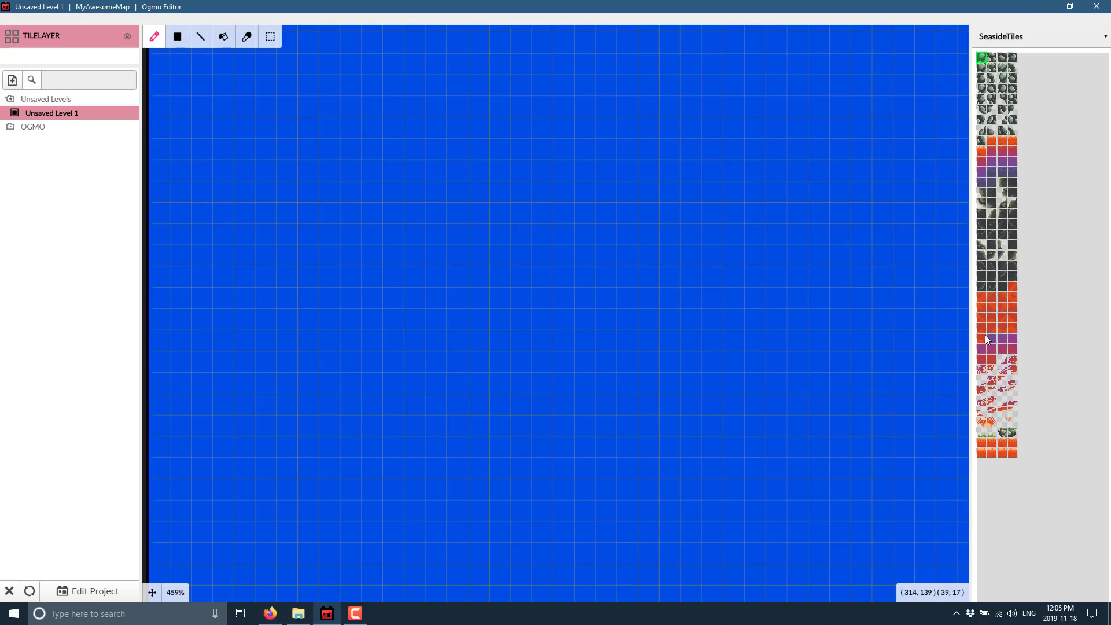
{"action": "left_click", "coordinate": [991, 298]}
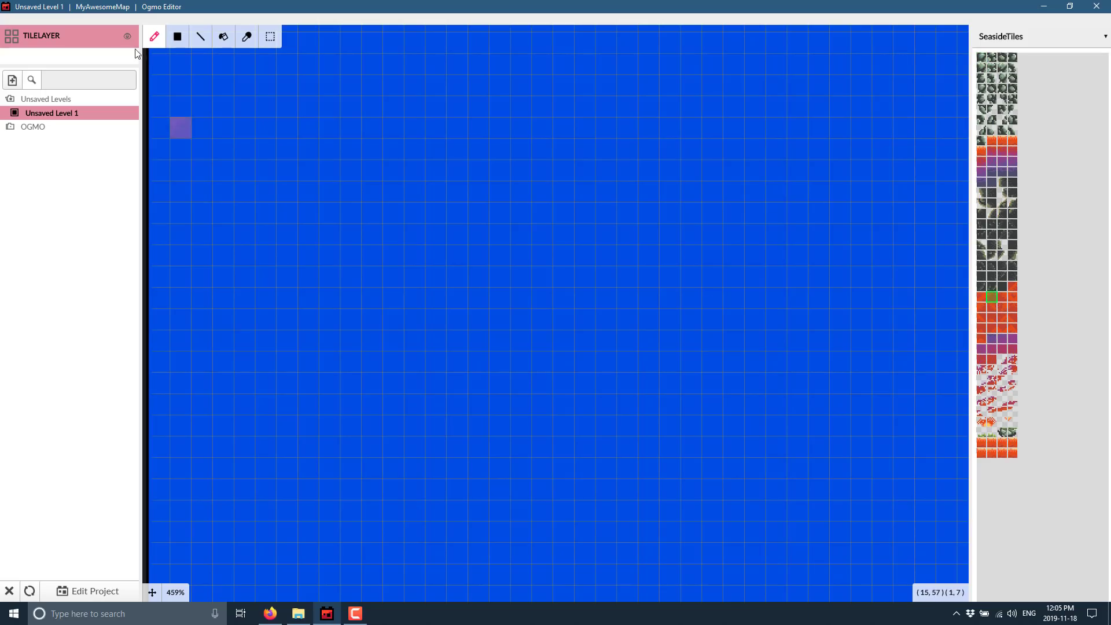
{"action": "left_click", "coordinate": [223, 37]}
{"action": "left_click", "coordinate": [516, 295]}
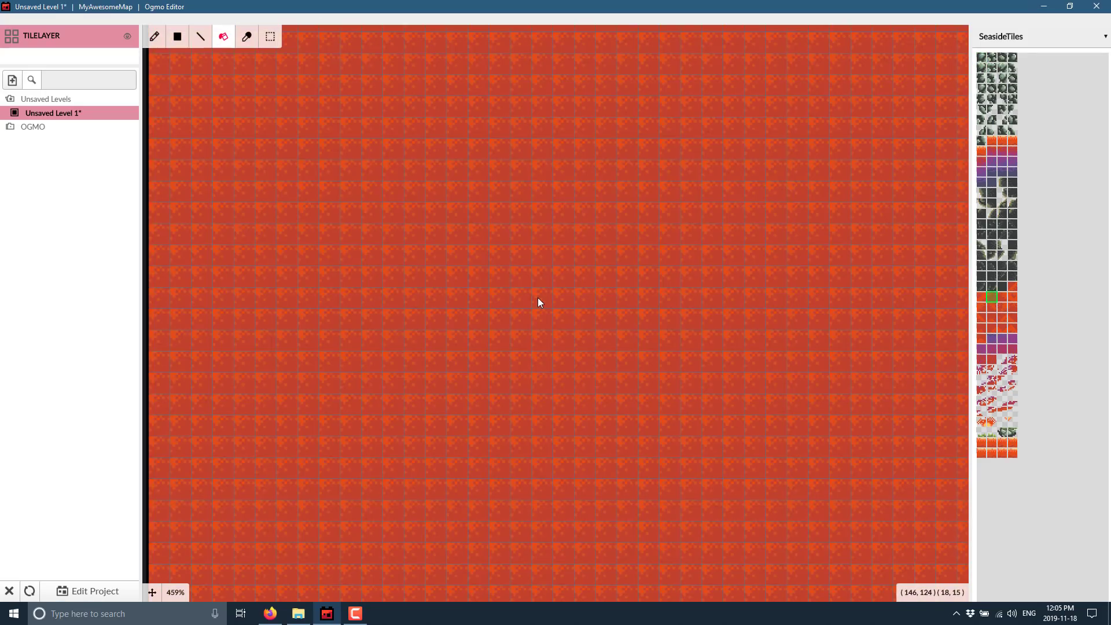
{"action": "scroll", "coordinate": [537, 298], "scroll_direction": "down", "scroll_amount": 4}
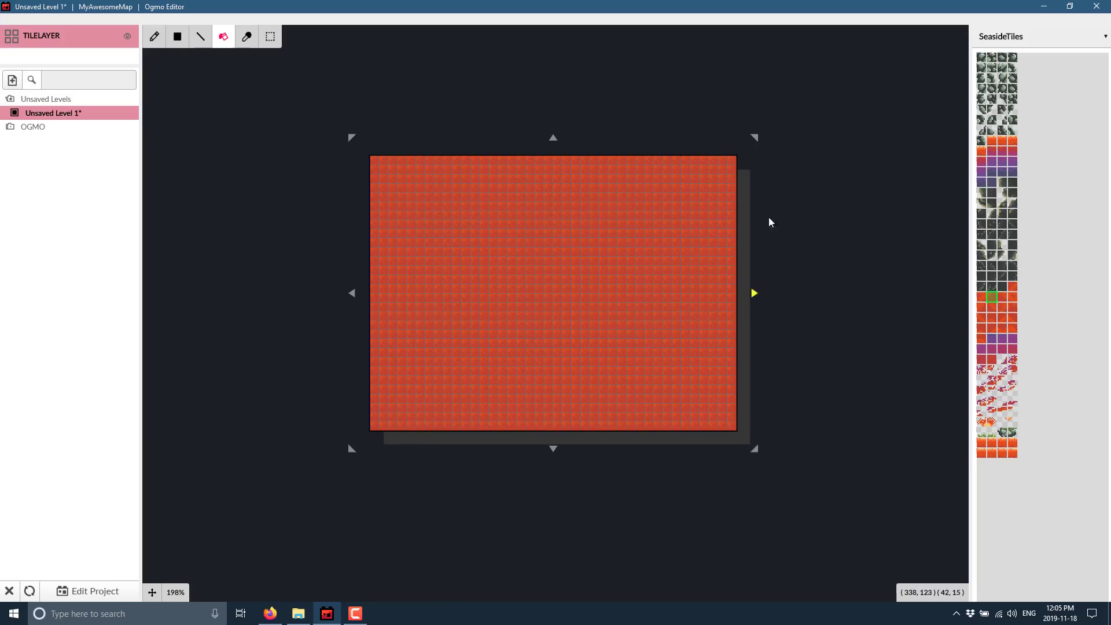
- Pencil dark stone tile outlines, including a curly figure and a large closed loop on the right
{"action": "left_click", "coordinate": [1003, 298]}
{"action": "key", "text": "b"}
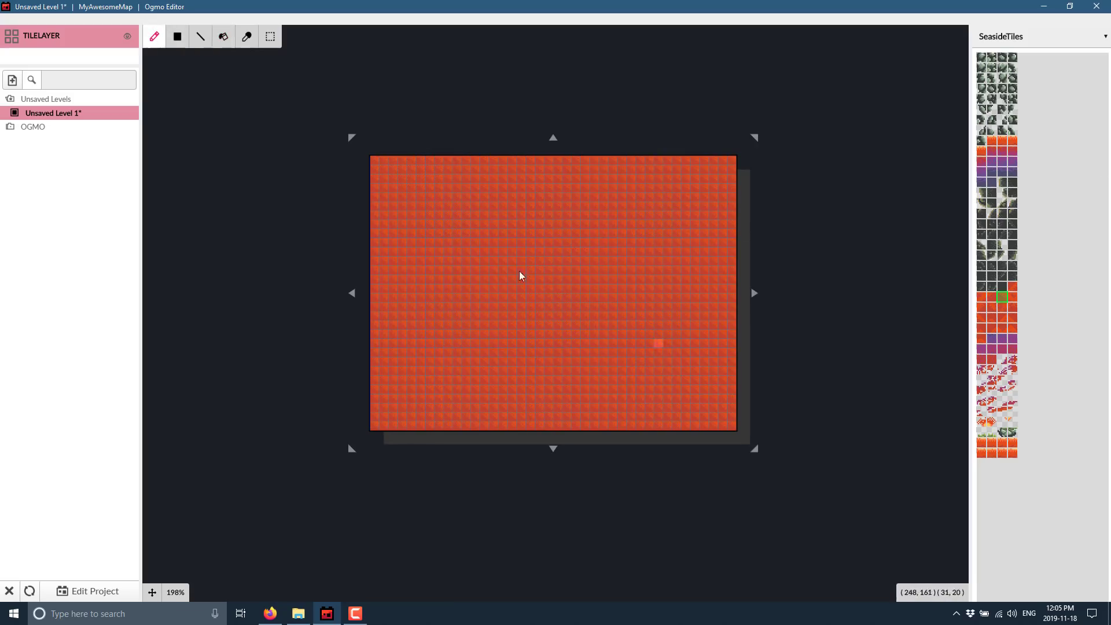
{"action": "left_click", "coordinate": [991, 265]}
{"action": "mouse_move", "coordinate": [466, 252]}
{"action": "left_mouse_down"}
{"action": "mouse_move", "coordinate": [508, 260]}
{"action": "mouse_move", "coordinate": [507, 316]}
{"action": "mouse_move", "coordinate": [552, 340]}
{"action": "left_mouse_up"}
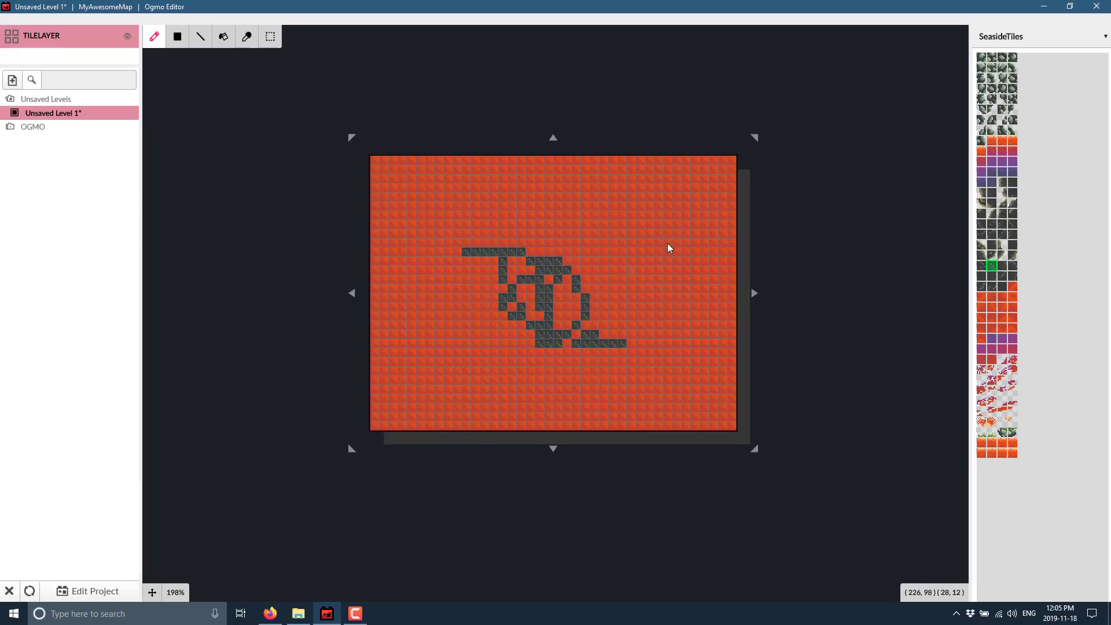
{"action": "mouse_move", "coordinate": [659, 225]}
{"action": "left_mouse_down"}
{"action": "mouse_move", "coordinate": [681, 215]}
{"action": "mouse_move", "coordinate": [720, 251]}
{"action": "mouse_move", "coordinate": [717, 303]}
{"action": "mouse_move", "coordinate": [646, 332]}
{"action": "mouse_move", "coordinate": [619, 325]}
{"action": "mouse_move", "coordinate": [610, 262]}
{"action": "mouse_move", "coordinate": [621, 237]}
{"action": "mouse_move", "coordinate": [665, 227]}
{"action": "left_mouse_up"}
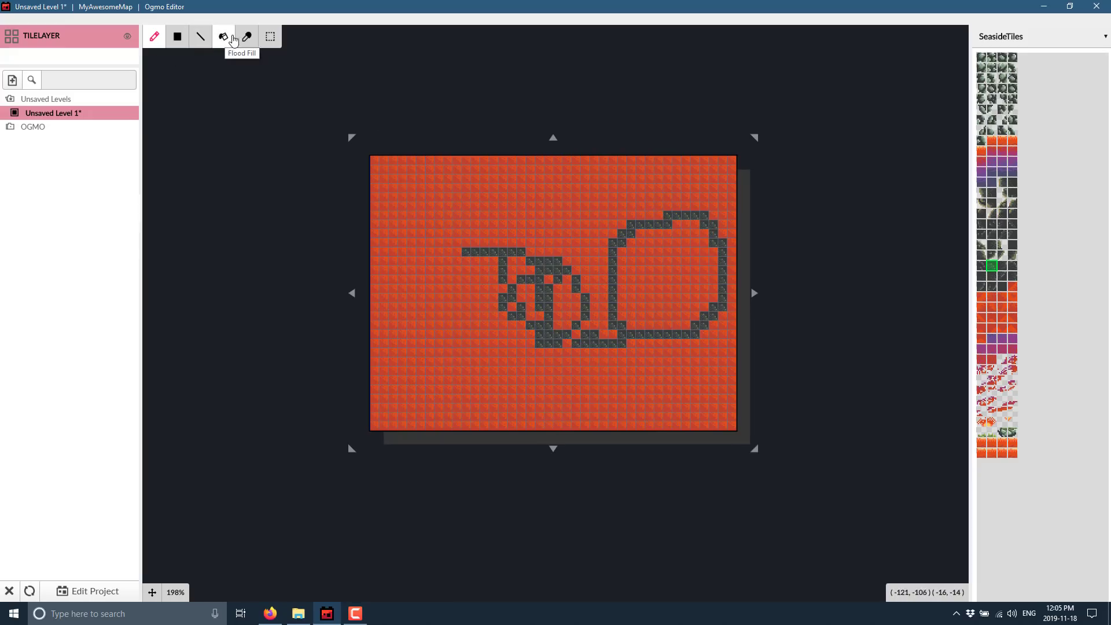
{"action": "left_click", "coordinate": [224, 37]}
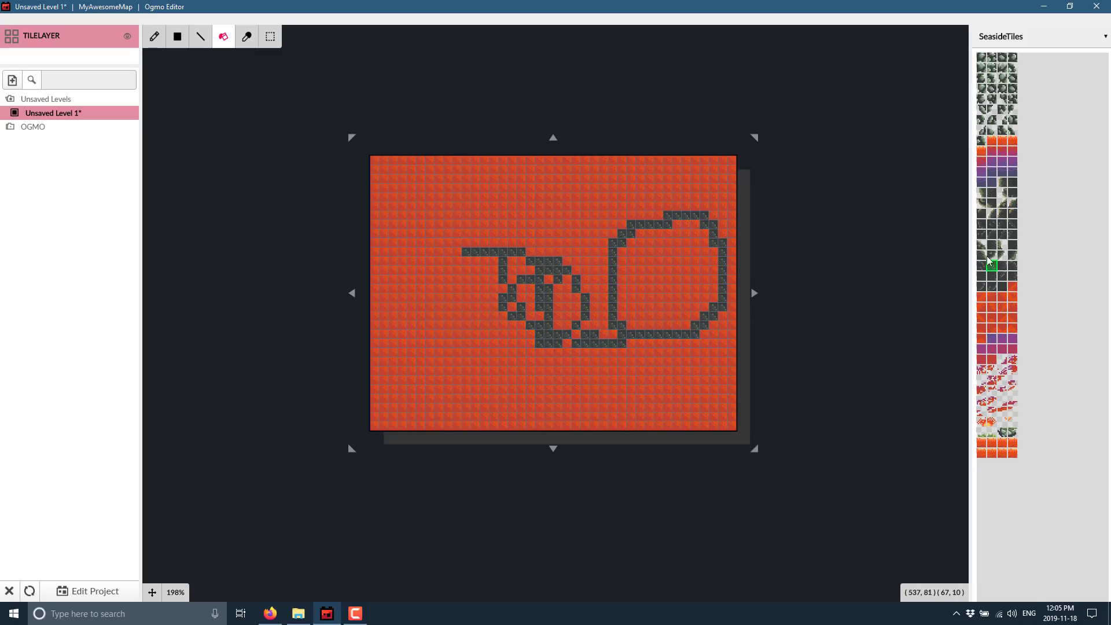
- Fill the right-hand loop with blue tiles and draw two straight dark lines near the bottom
{"action": "left_click", "coordinate": [1002, 370]}
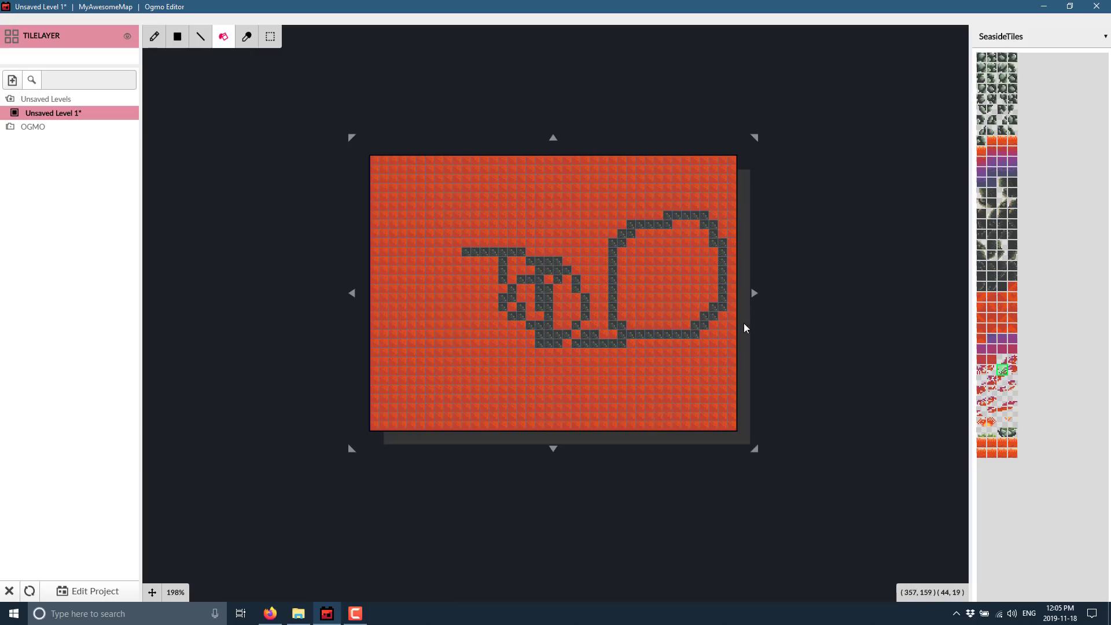
{"action": "left_click", "coordinate": [672, 293]}
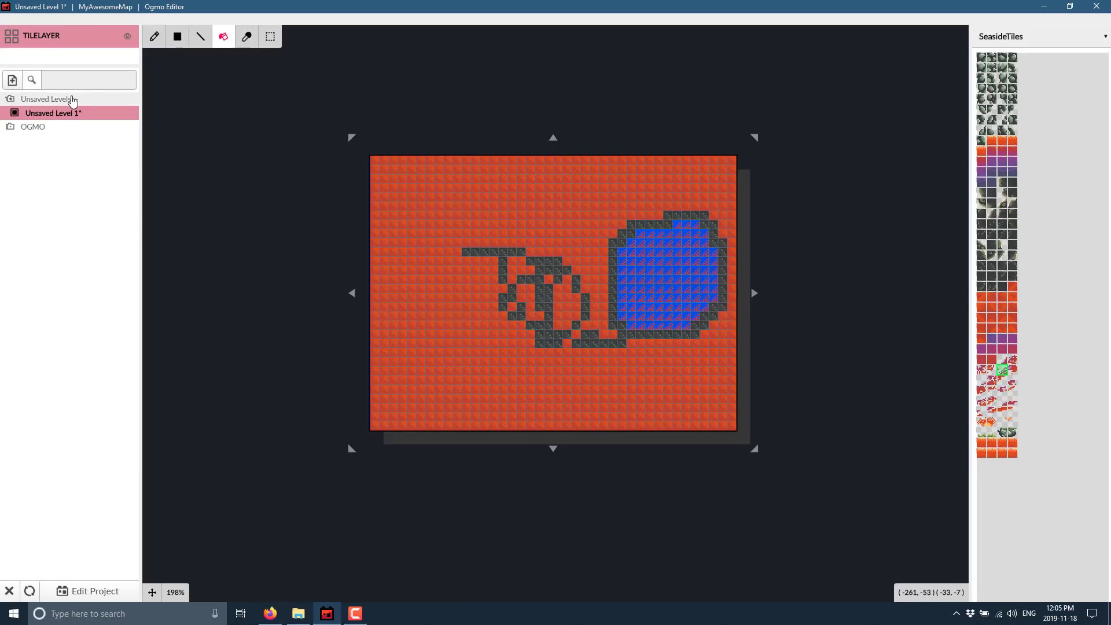
{"action": "left_click", "coordinate": [200, 36]}
{"action": "left_click", "coordinate": [1002, 255]}
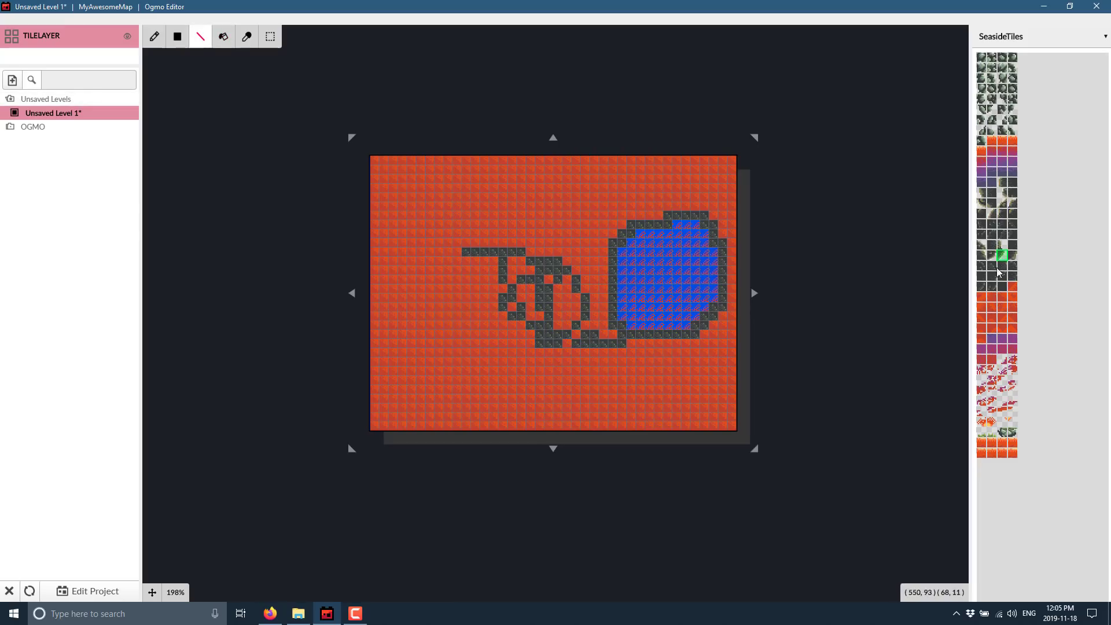
{"action": "left_click", "coordinate": [993, 268]}
{"action": "left_click_drag", "start_coordinate": [669, 381], "coordinate": [670, 383]}
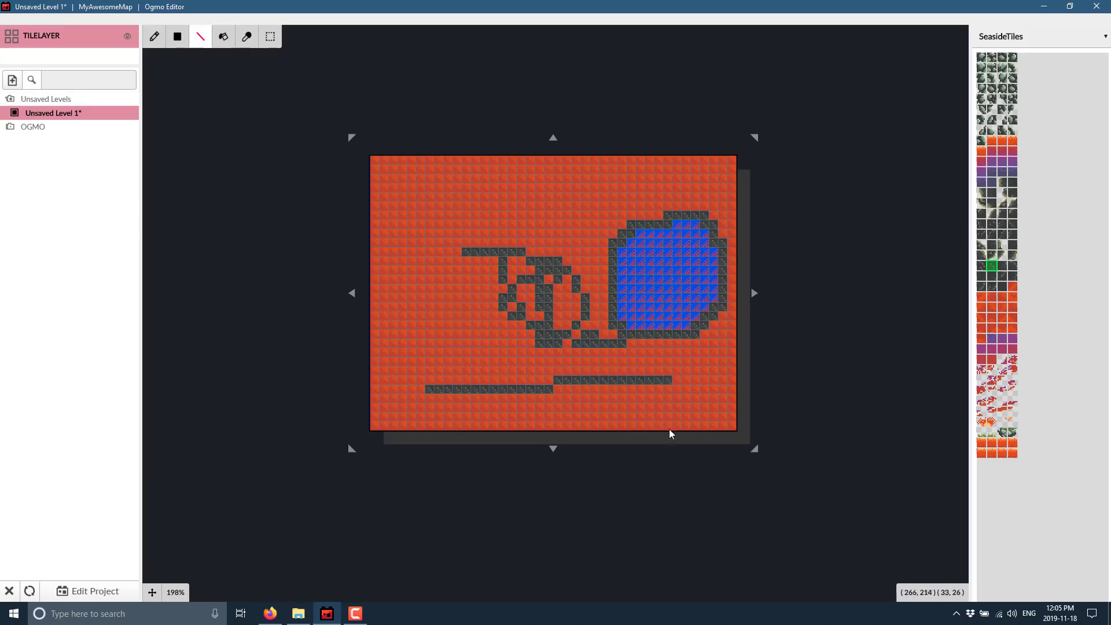
- Add a dark tile rectangle in the upper left and short dark lines near the top
{"action": "left_click", "coordinate": [177, 37]}
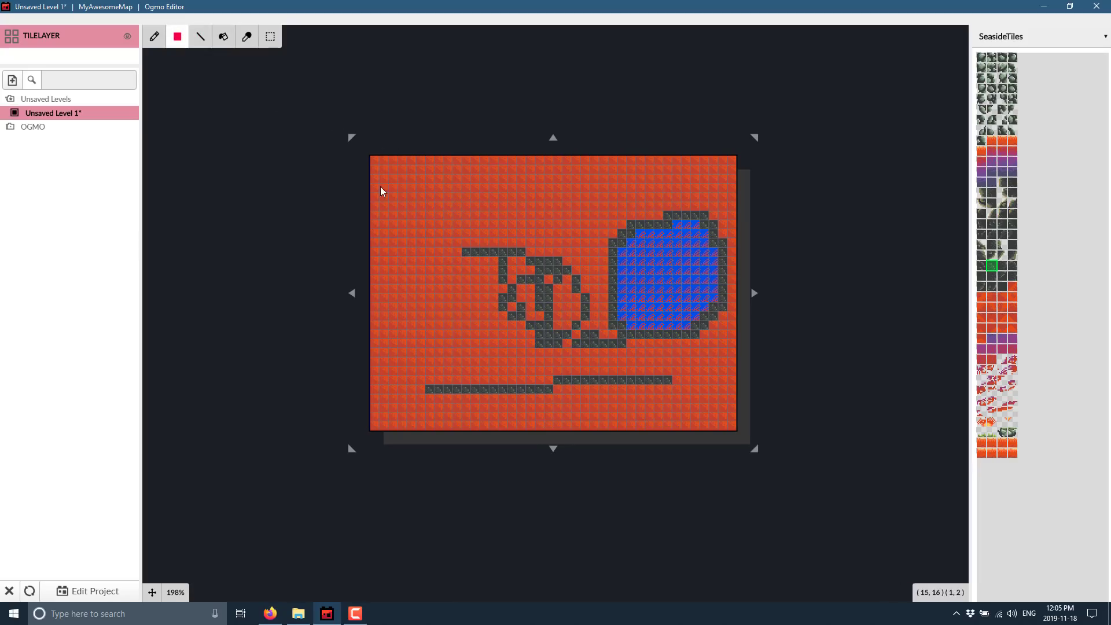
{"action": "left_click_drag", "start_coordinate": [381, 187], "coordinate": [430, 272]}
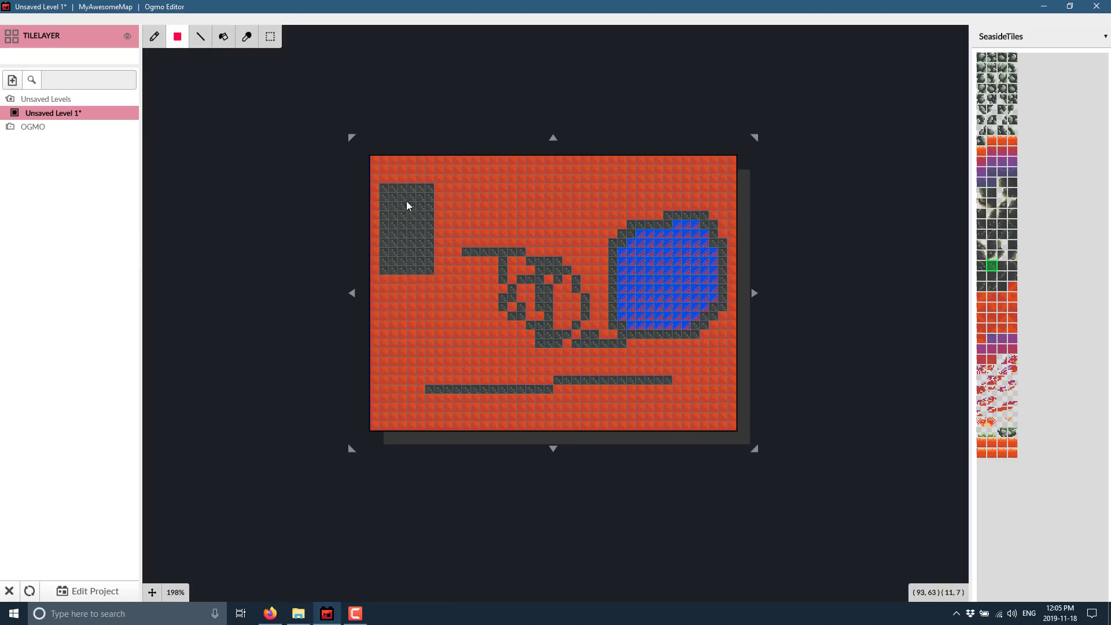
{"action": "left_click", "coordinate": [247, 35]}
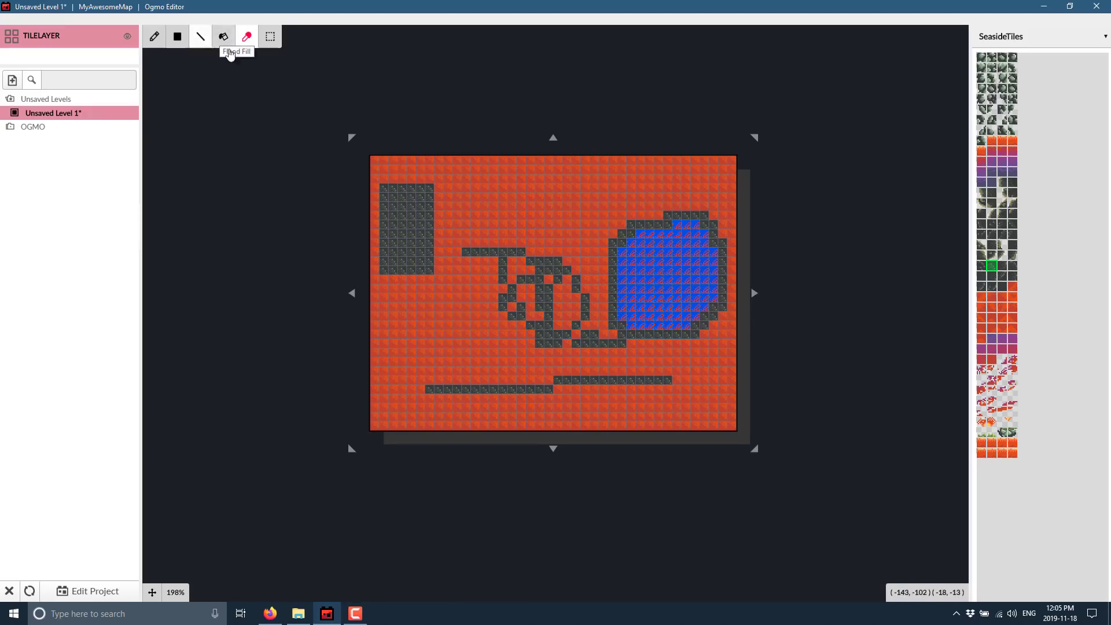
{"action": "left_click", "coordinate": [200, 35]}
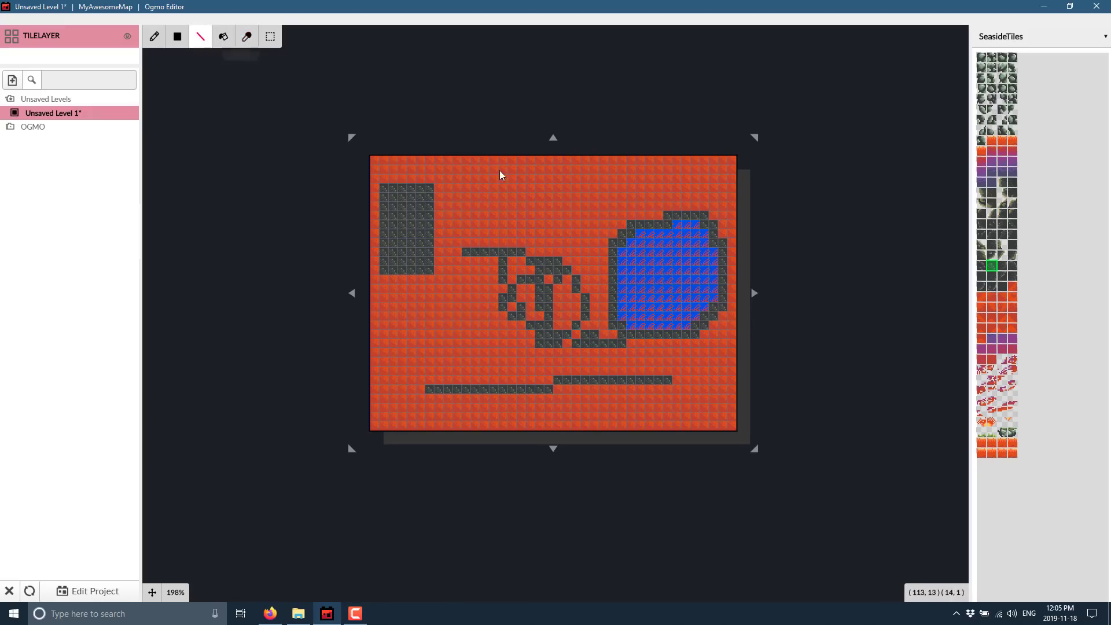
{"action": "left_click_drag", "start_coordinate": [501, 174], "coordinate": [588, 186]}
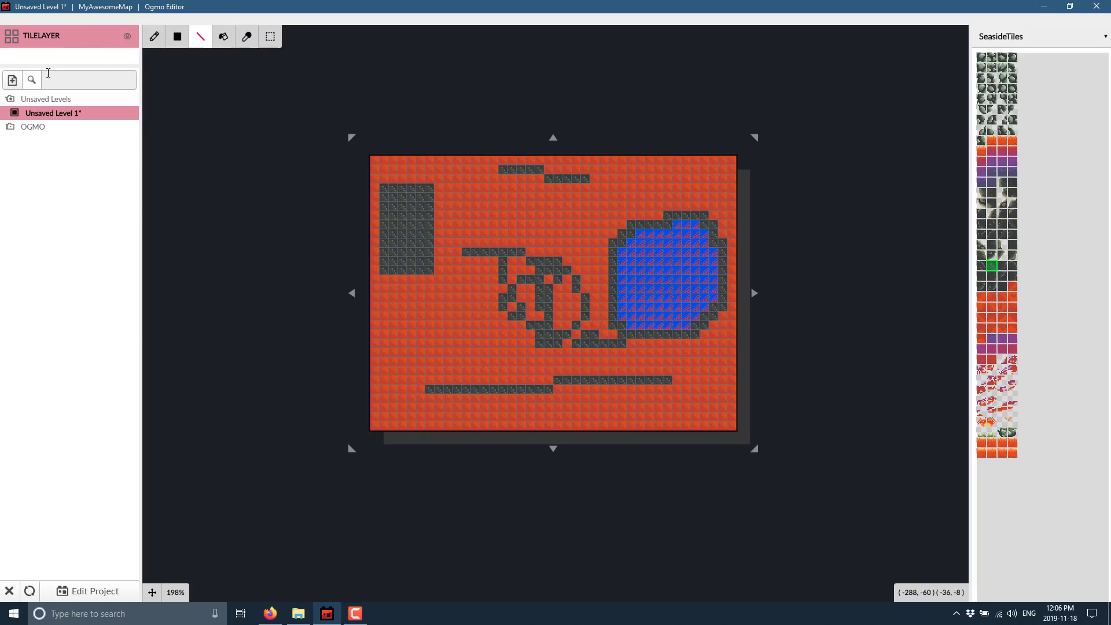
- Save the open level as Level1 in the OGMO folder and close it
{"action": "left_click", "coordinate": [107, 593]}
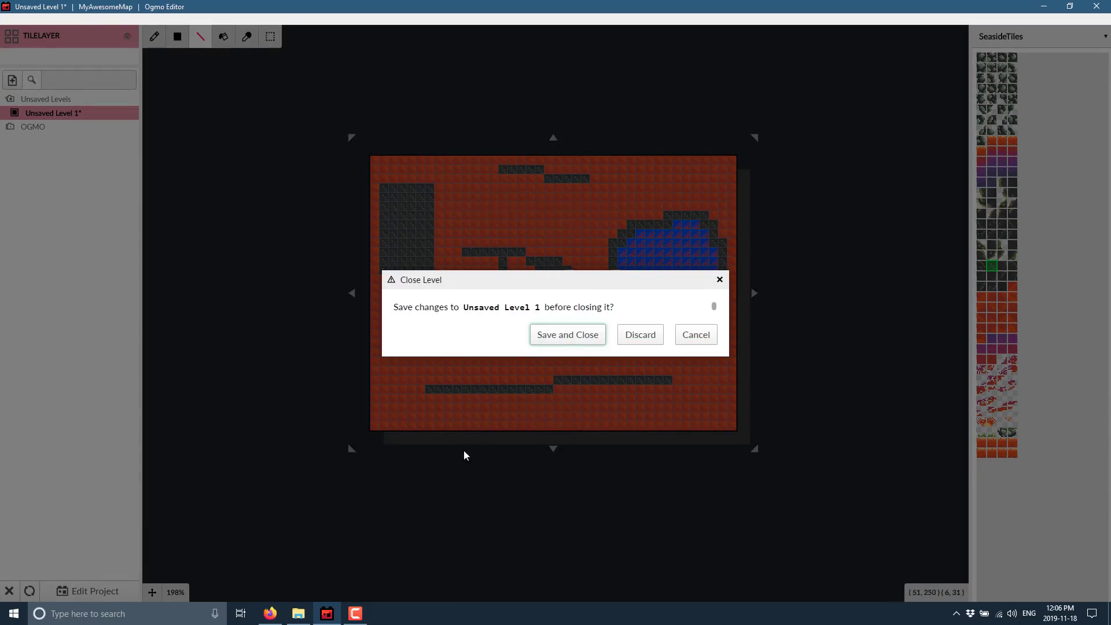
{"action": "left_click", "coordinate": [576, 340]}
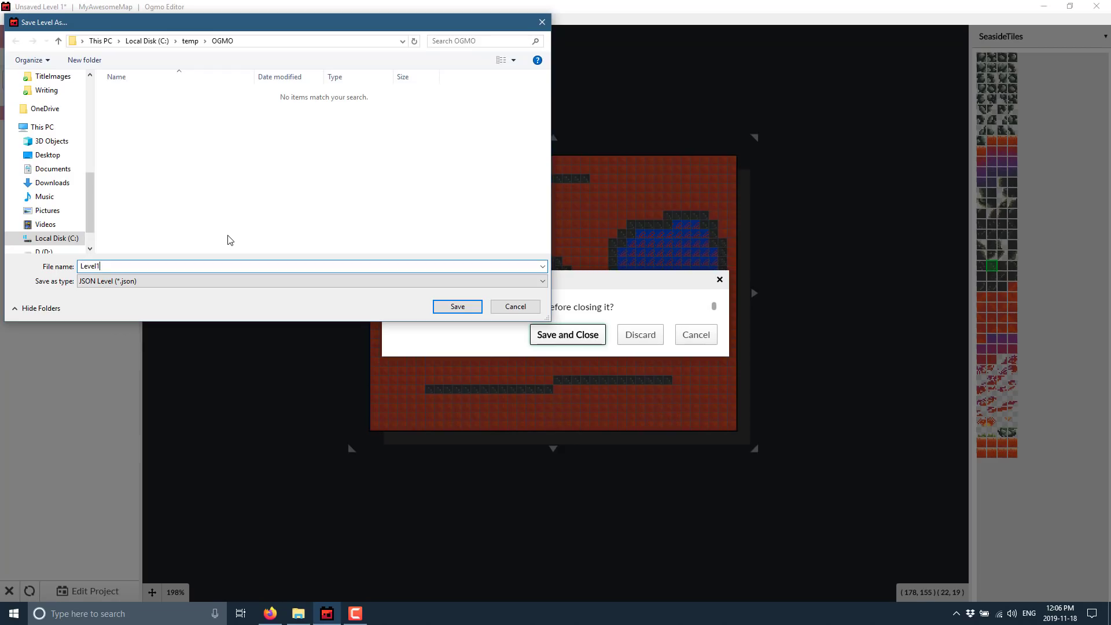
{"action": "key", "text": "Return"}
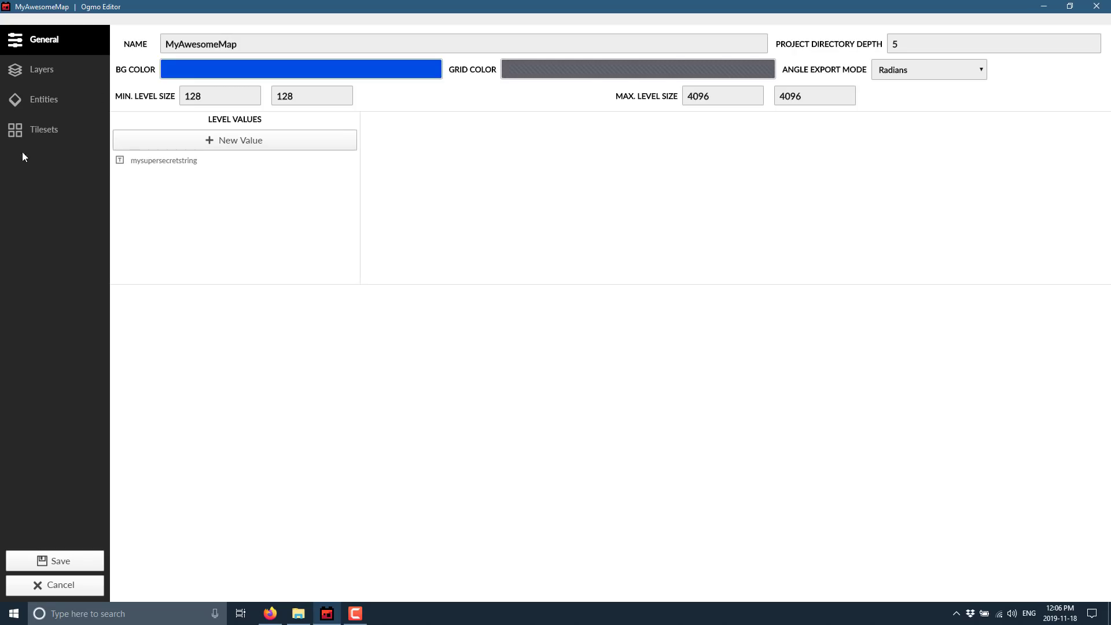
- Review the SeasideTiles tileset and the project's layer list
{"action": "left_click", "coordinate": [36, 126]}
{"action": "left_click", "coordinate": [56, 74]}
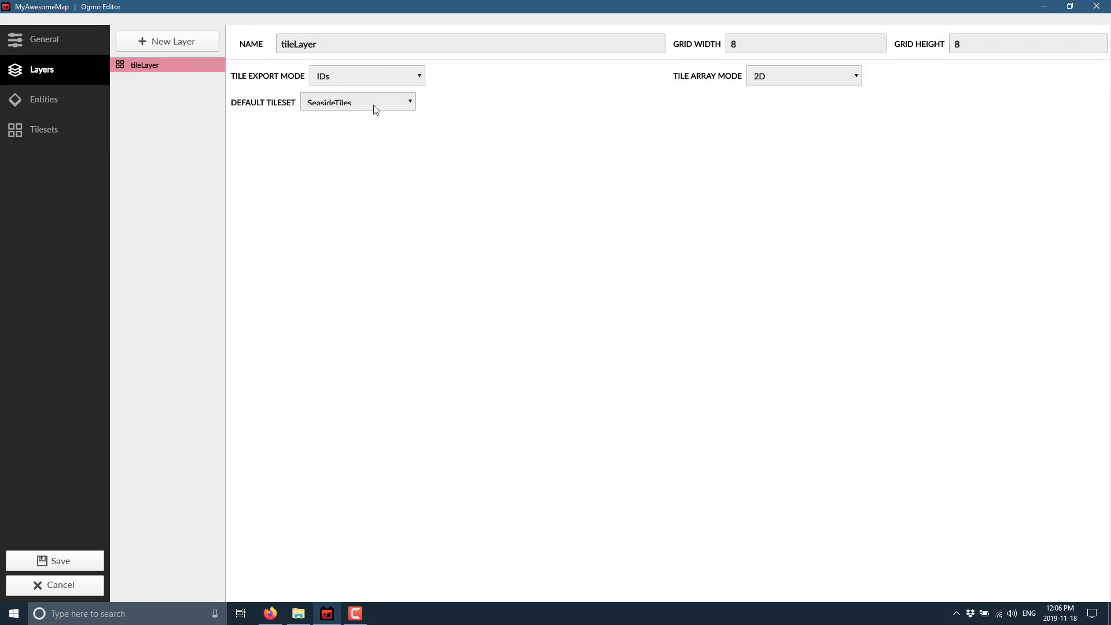
{"action": "left_click", "coordinate": [61, 130]}
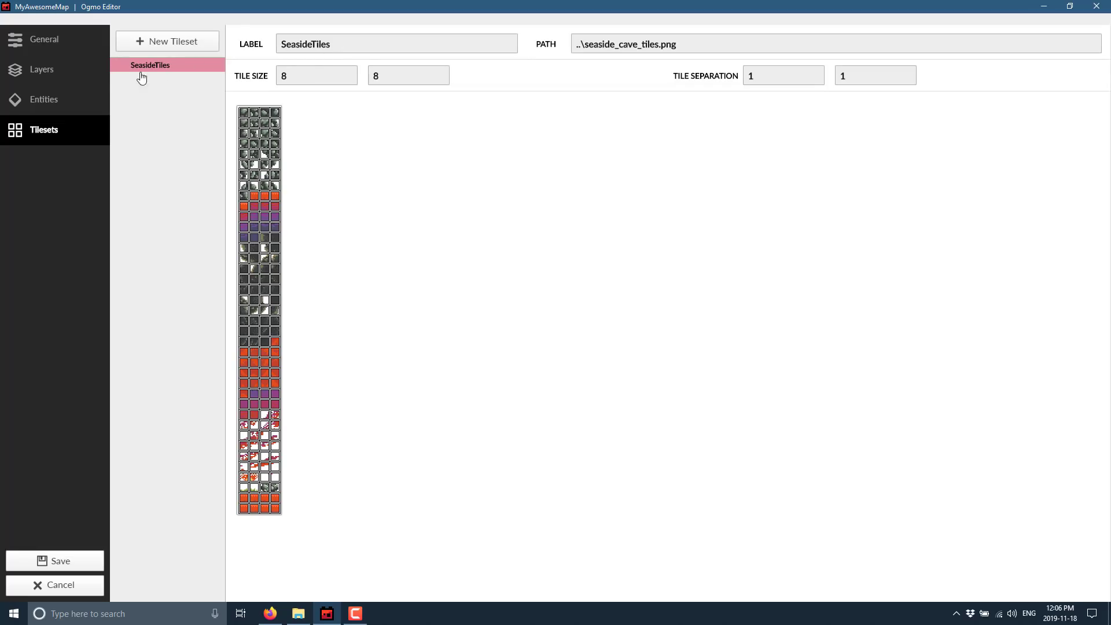
{"action": "left_click", "coordinate": [72, 77]}
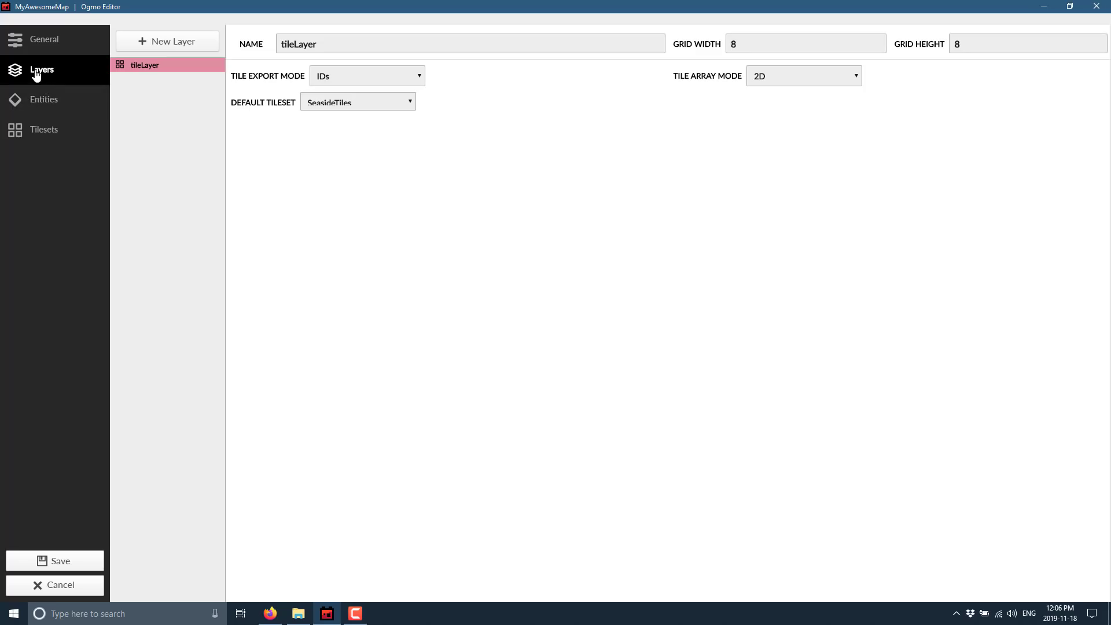
- Add an entity layer named SpawnPoints, then check the still-empty Entities page
{"action": "left_click", "coordinate": [153, 42]}
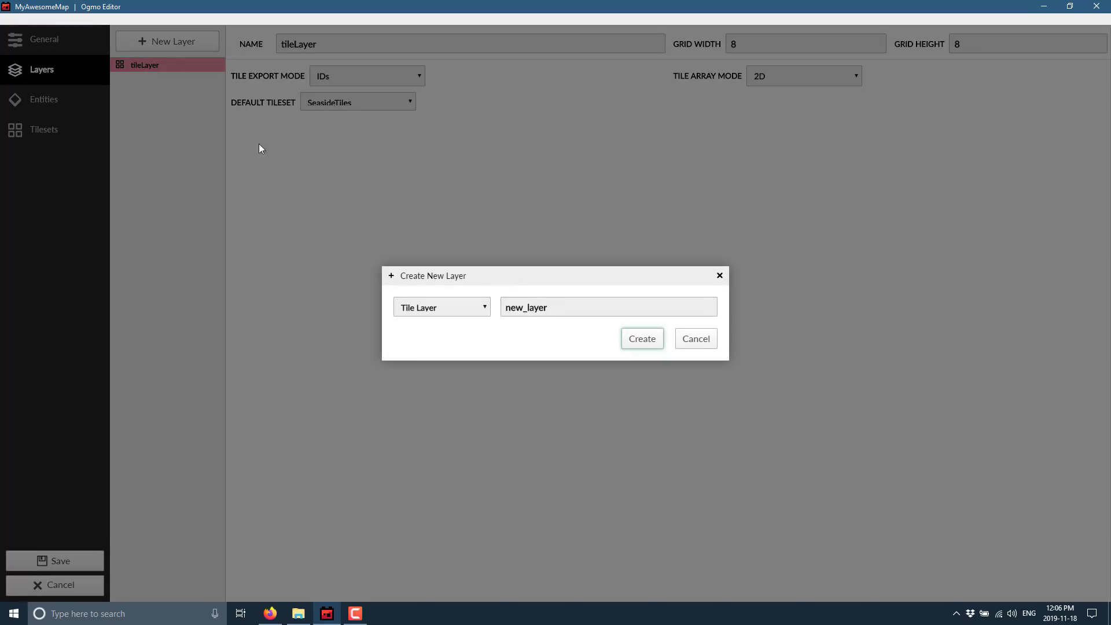
{"action": "left_click", "coordinate": [449, 305]}
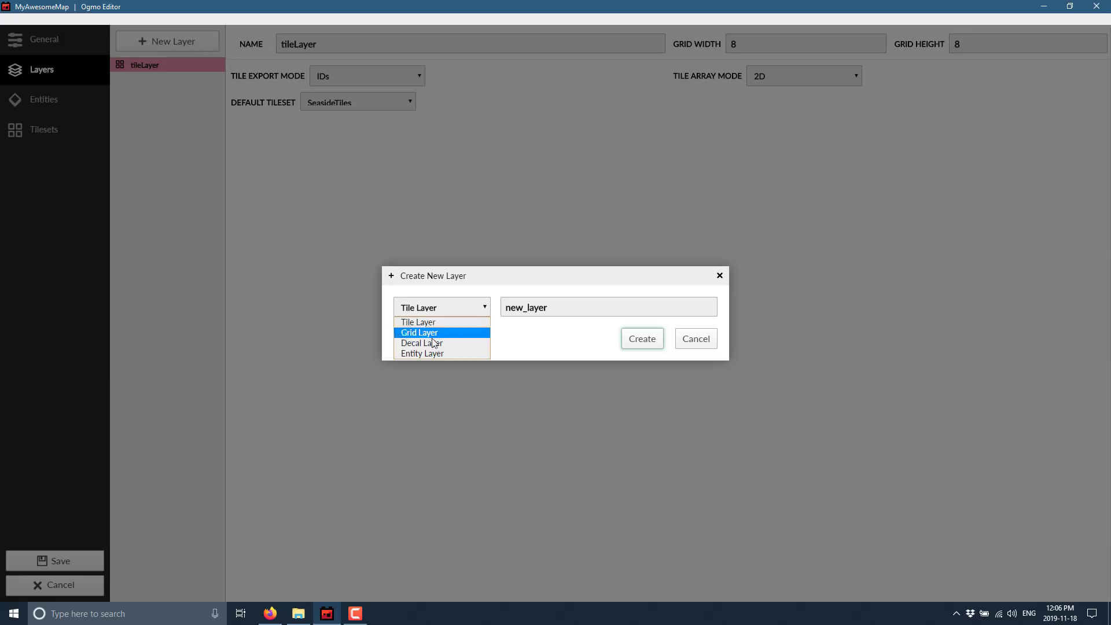
{"action": "left_click", "coordinate": [421, 353]}
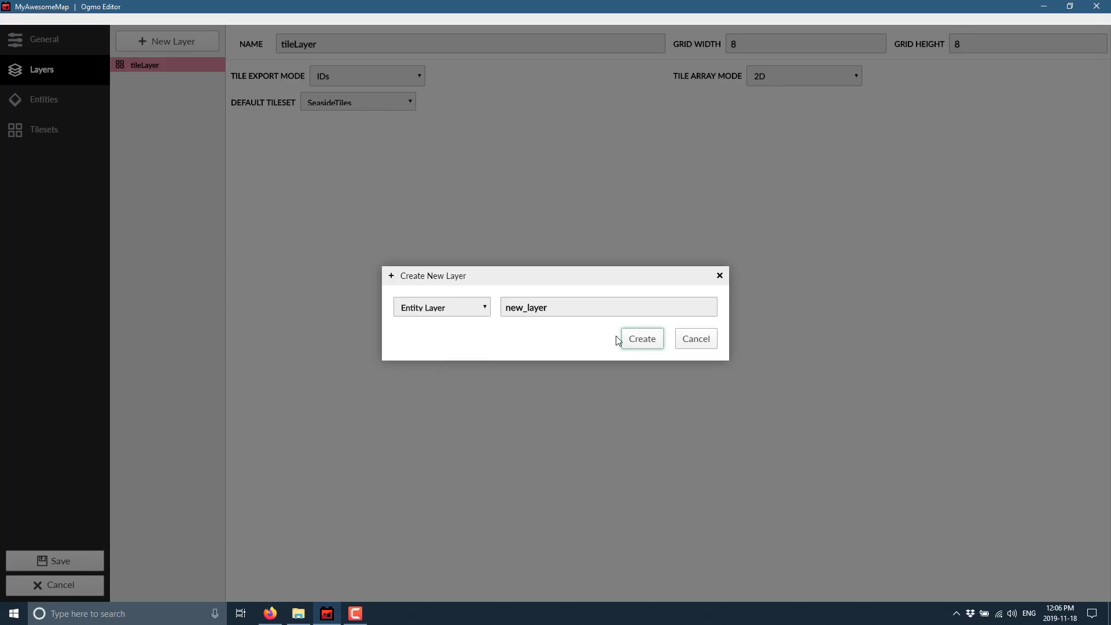
{"action": "double_click", "coordinate": [568, 307]}
{"action": "type", "text": "SpawnPoints"}
{"action": "key", "text": "Return"}
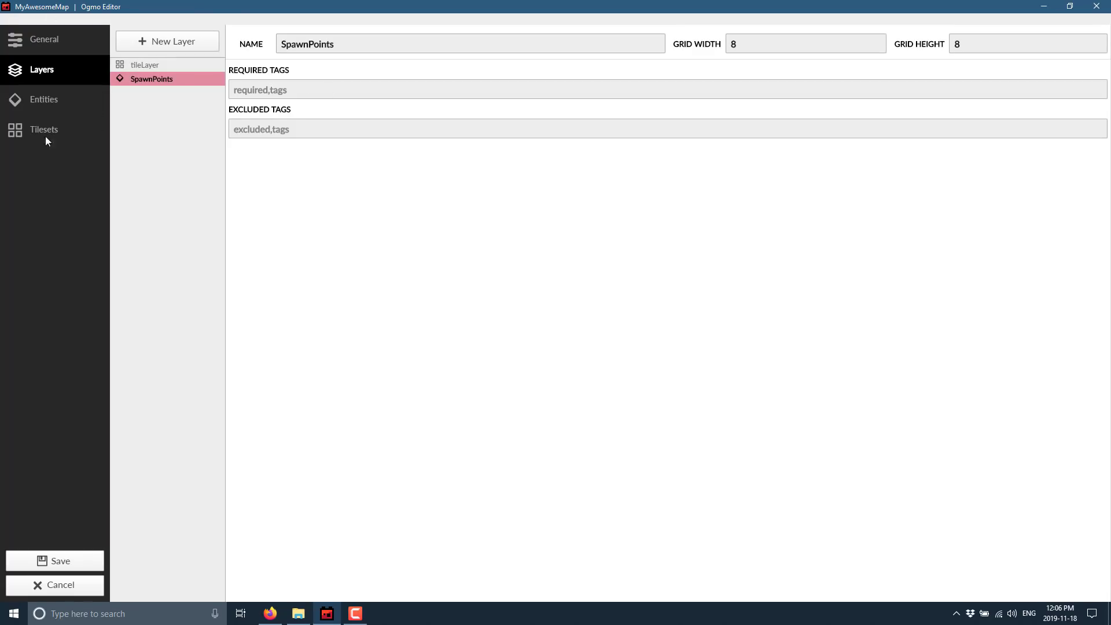
{"action": "left_click", "coordinate": [36, 104]}
{"action": "left_click", "coordinate": [37, 80]}
- Create a new entity named PlayerSpawner
{"action": "left_click", "coordinate": [57, 99]}
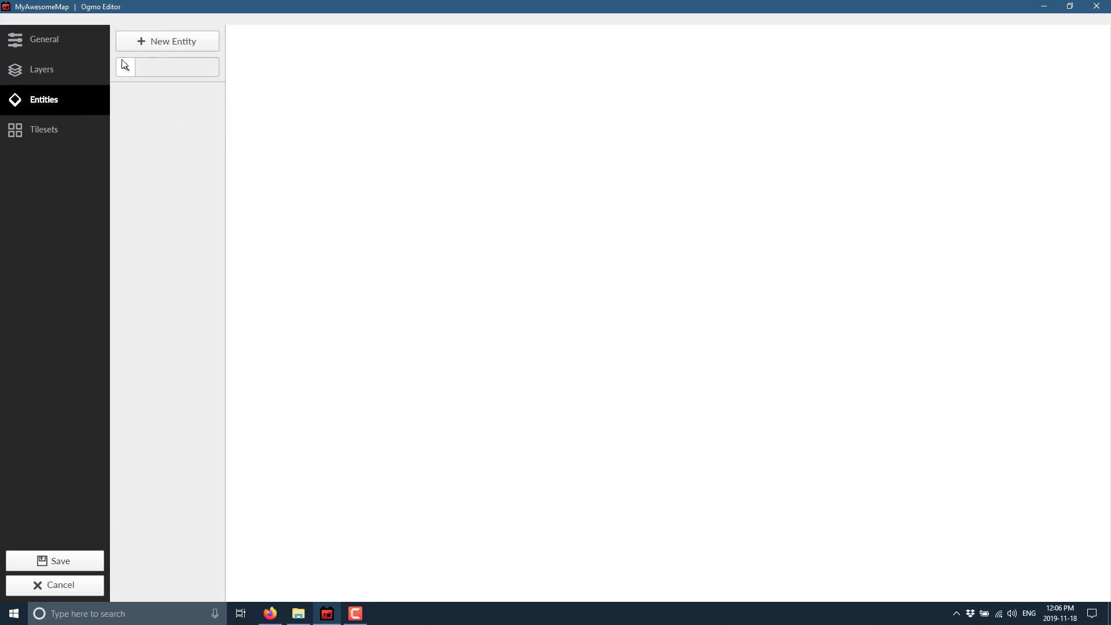
{"action": "left_click", "coordinate": [151, 49]}
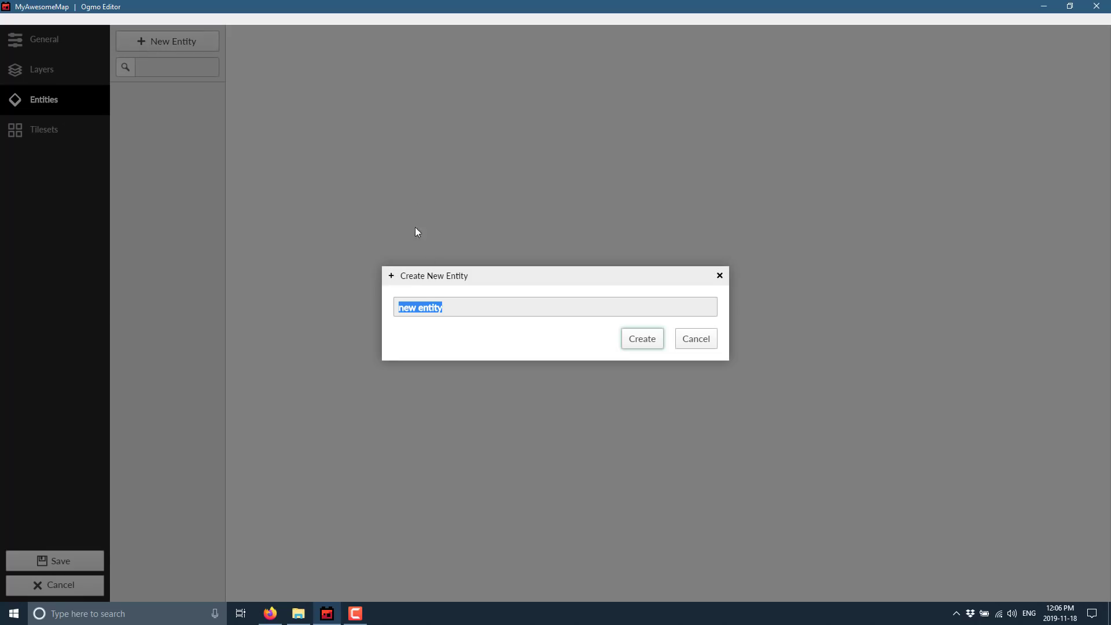
{"action": "type", "text": "PlayerP"}
{"action": "type", "text": "SPaqn"}
{"action": "key", "text": "Return"}
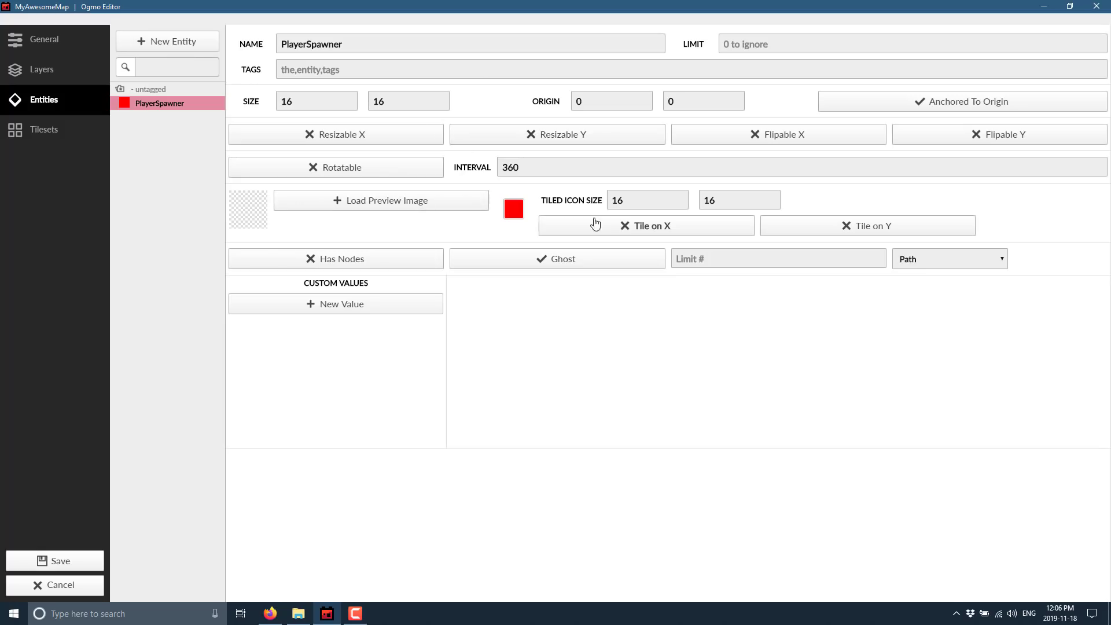
- Set the PlayerSpawner tiled icon size to 8×8, leaving colour and custom values unchanged
{"action": "double_click", "coordinate": [639, 199]}
{"action": "type", "text": "8"}
{"action": "double_click", "coordinate": [733, 201]}
{"action": "type", "text": "8"}
{"action": "left_click", "coordinate": [514, 209]}
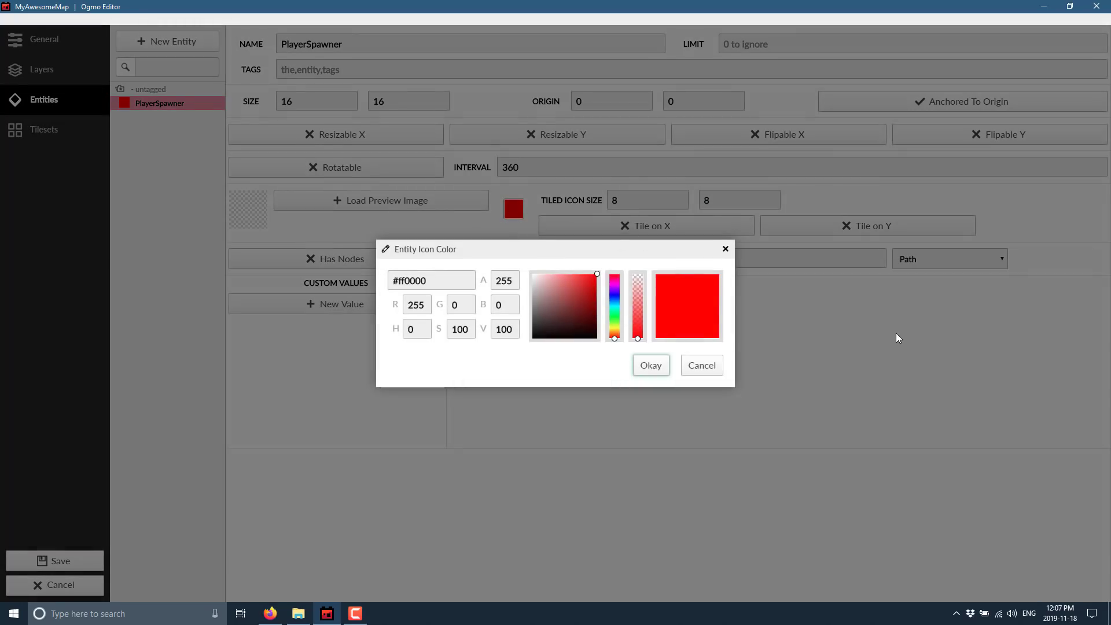
{"action": "left_click", "coordinate": [702, 366]}
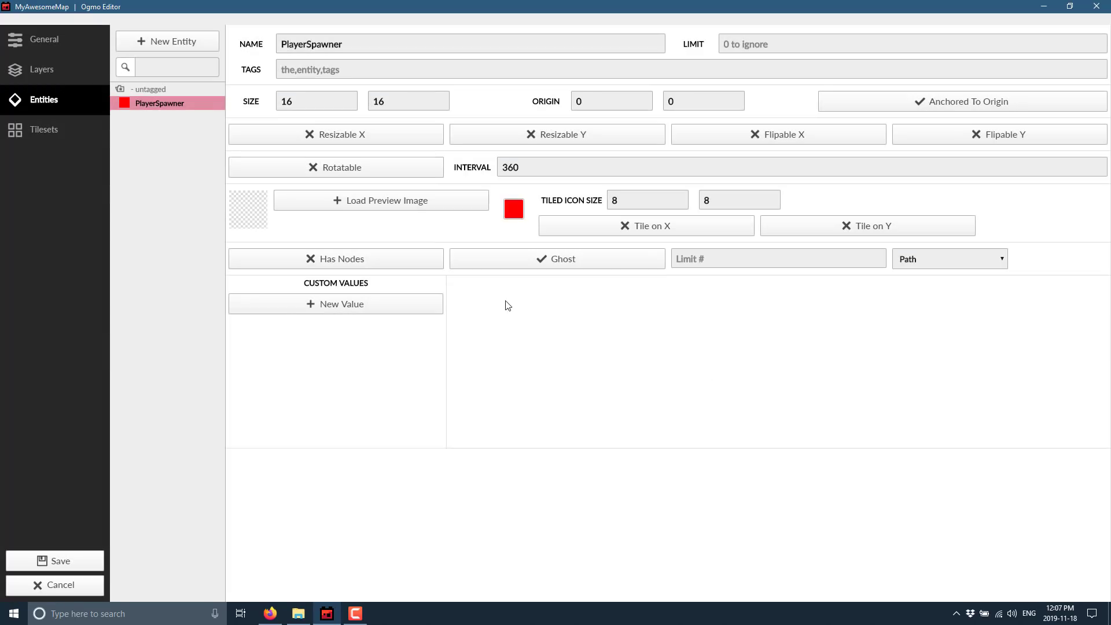
{"action": "left_click", "coordinate": [300, 307]}
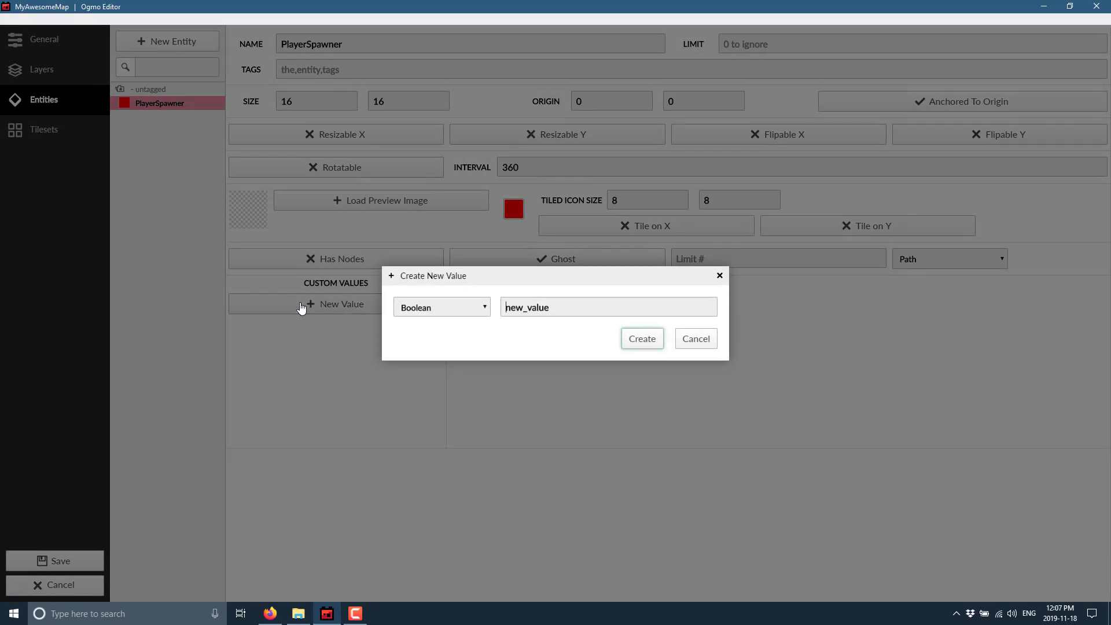
{"action": "left_click", "coordinate": [437, 307]}
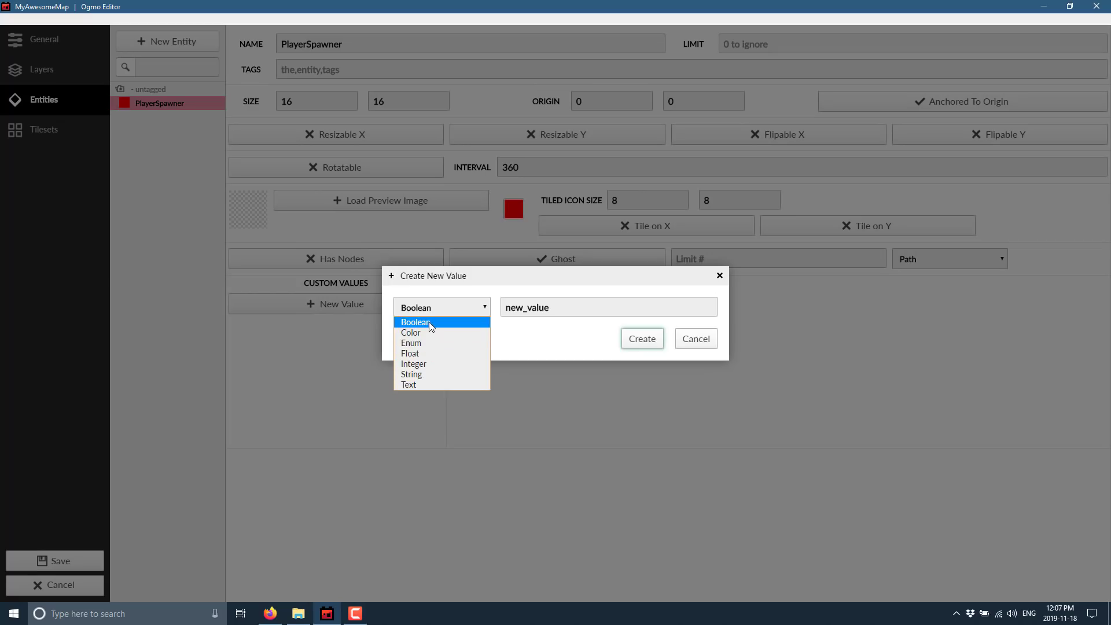
{"action": "left_click", "coordinate": [694, 341]}
{"action": "left_click", "coordinate": [694, 341]}
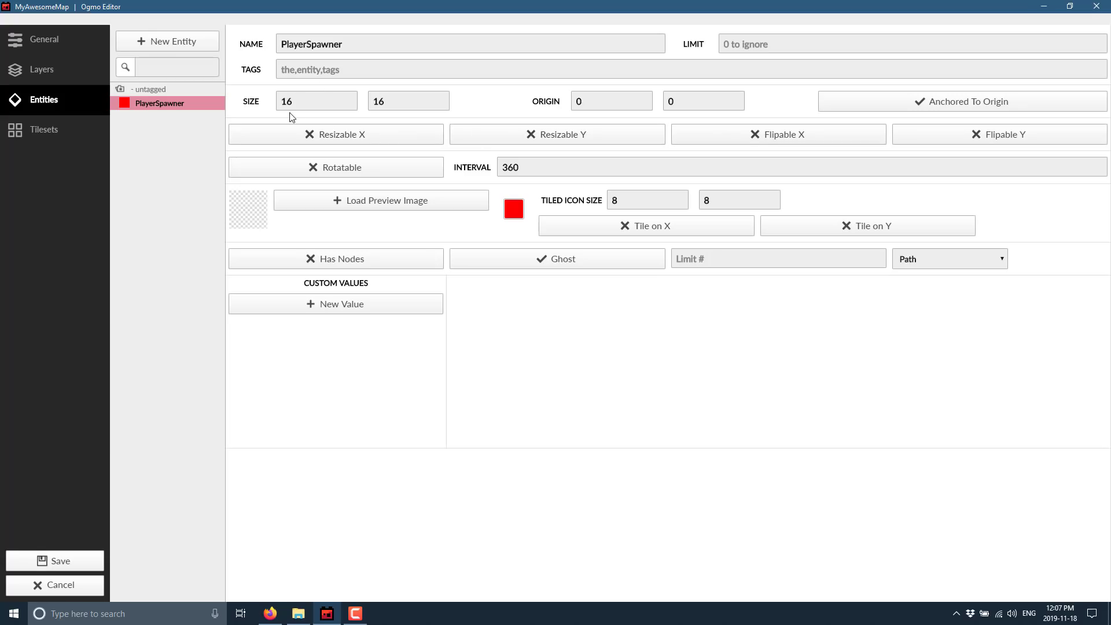
- Set the PlayerSpawner entity size to 8×8 and select its tags field
{"action": "double_click", "coordinate": [307, 99]}
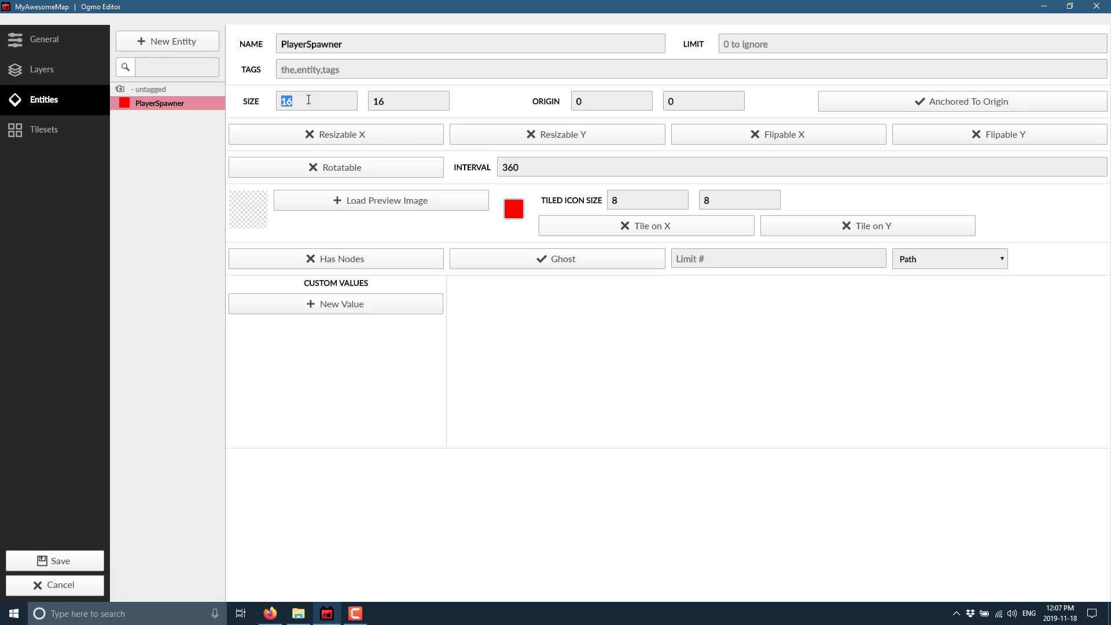
{"action": "type", "text": "8"}
{"action": "double_click", "coordinate": [379, 100]}
{"action": "type", "text": "8"}
{"action": "left_click", "coordinate": [377, 69]}
- Require the Player tag on the SpawnPoints layer and save the project
{"action": "left_click", "coordinate": [26, 70]}
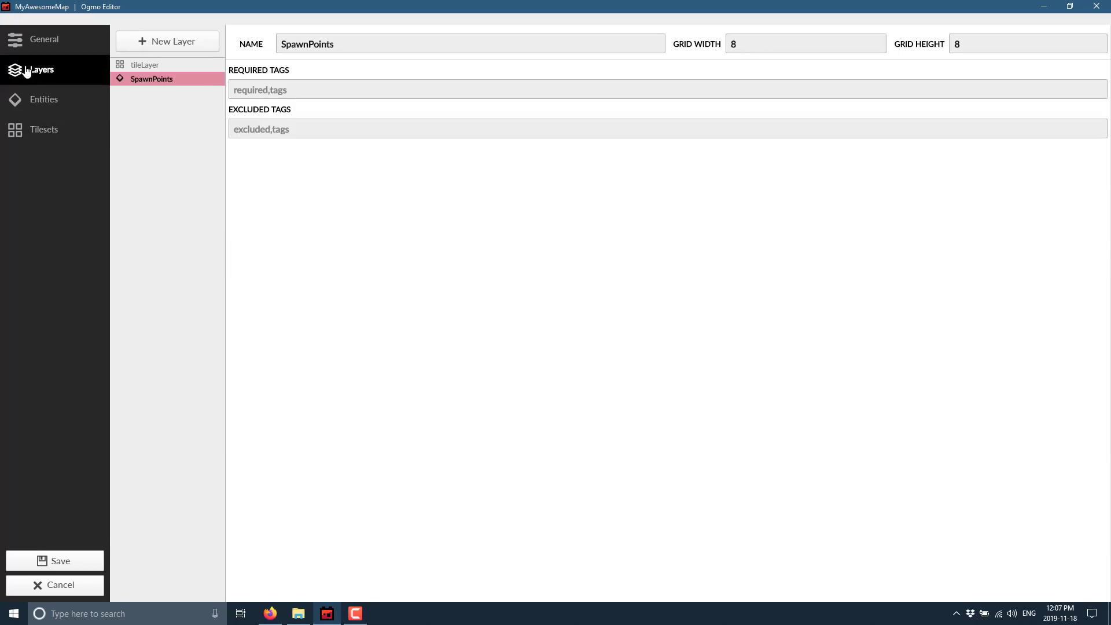
{"action": "left_click", "coordinate": [288, 87]}
{"action": "type", "text": "Player"}
{"action": "left_click", "coordinate": [91, 559]}
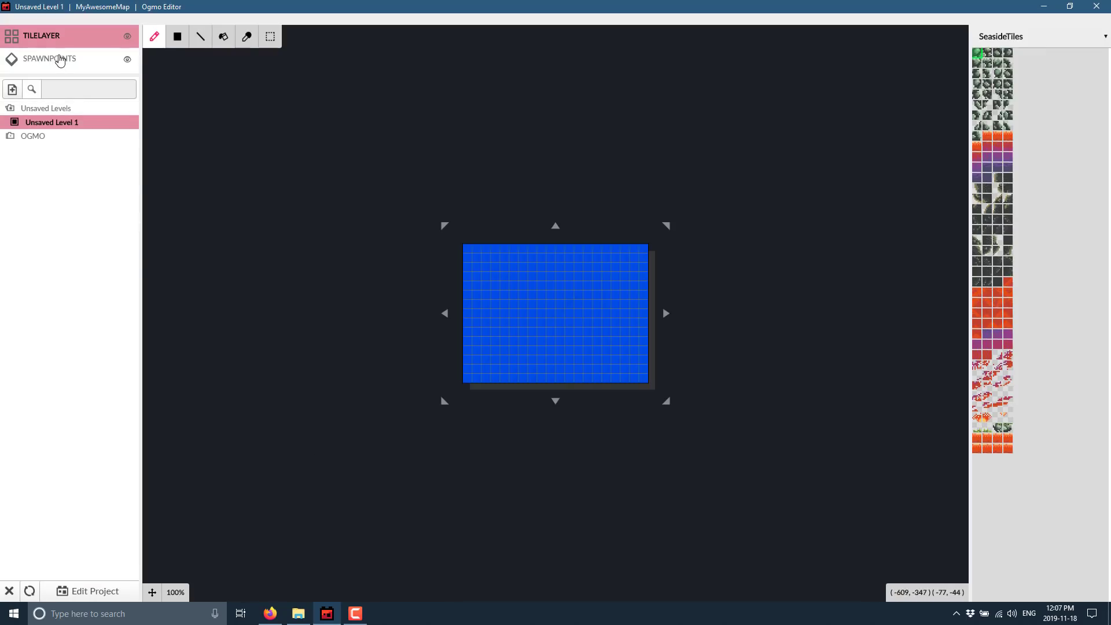
- On the SpawnPoints layer, place two PlayerSpawners, near the centre and toward the upper right
{"action": "left_click", "coordinate": [58, 60]}
{"action": "left_click", "coordinate": [52, 36]}
{"action": "left_click", "coordinate": [65, 58]}
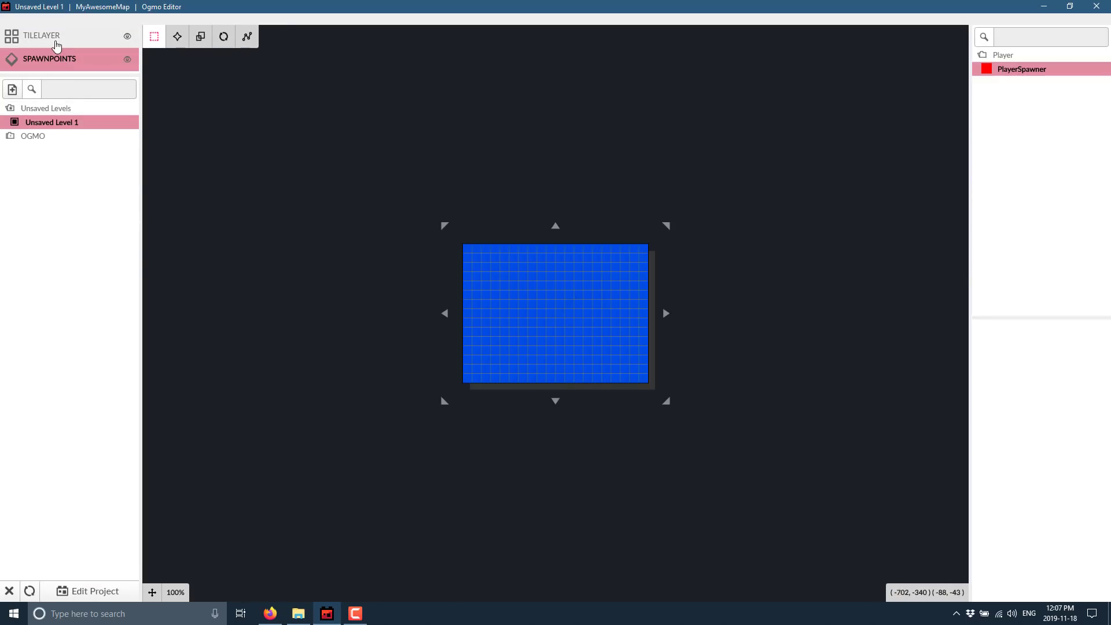
{"action": "left_click", "coordinate": [55, 41]}
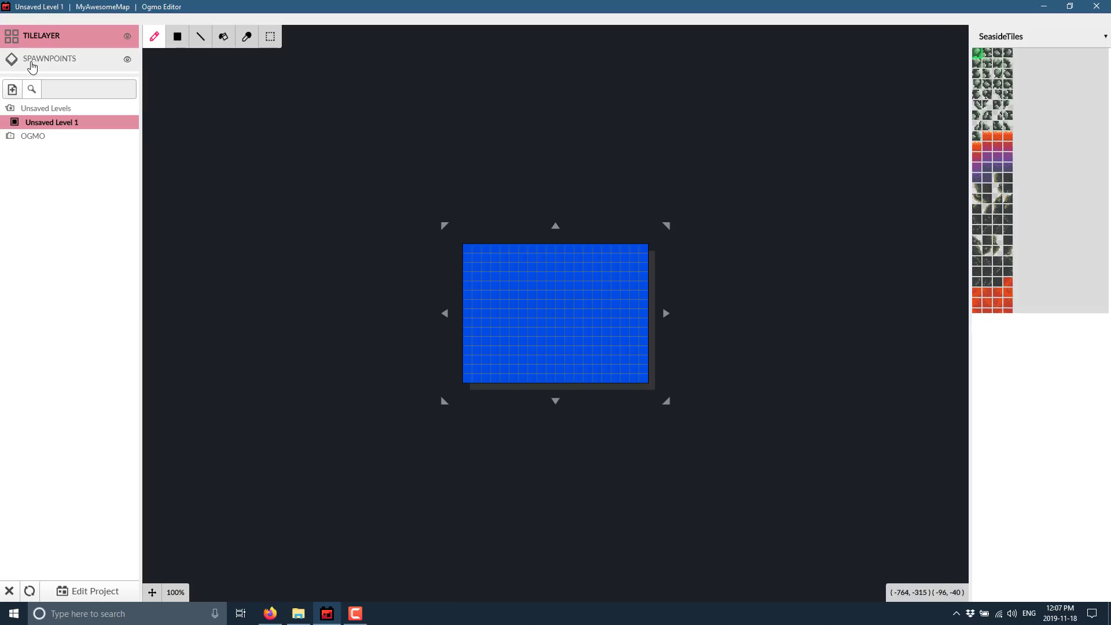
{"action": "left_click", "coordinate": [35, 62]}
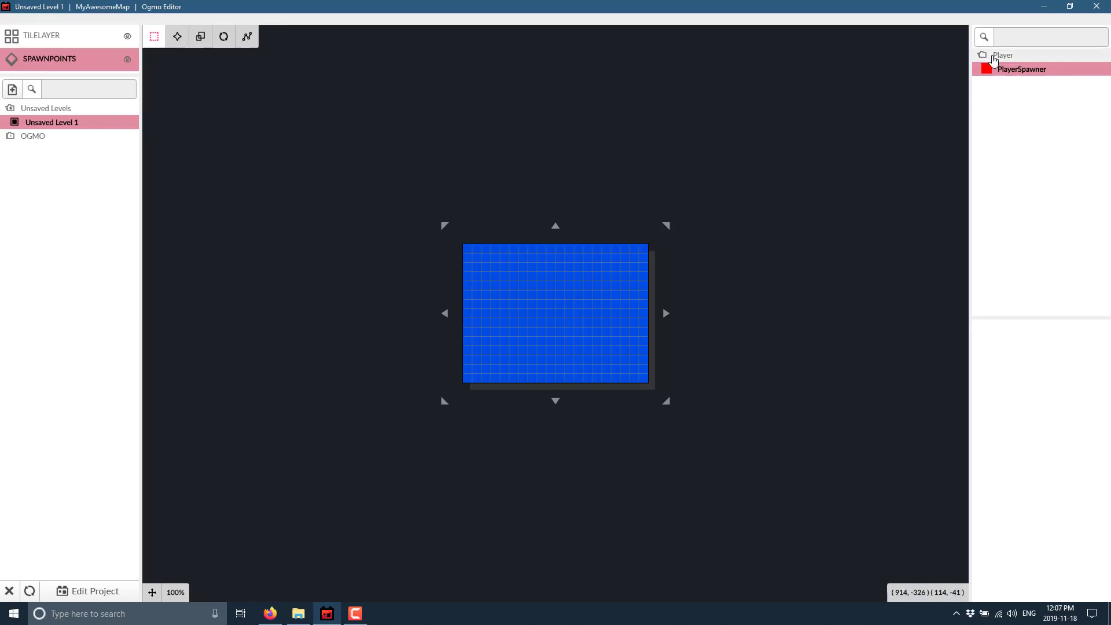
{"action": "left_click", "coordinate": [1017, 74]}
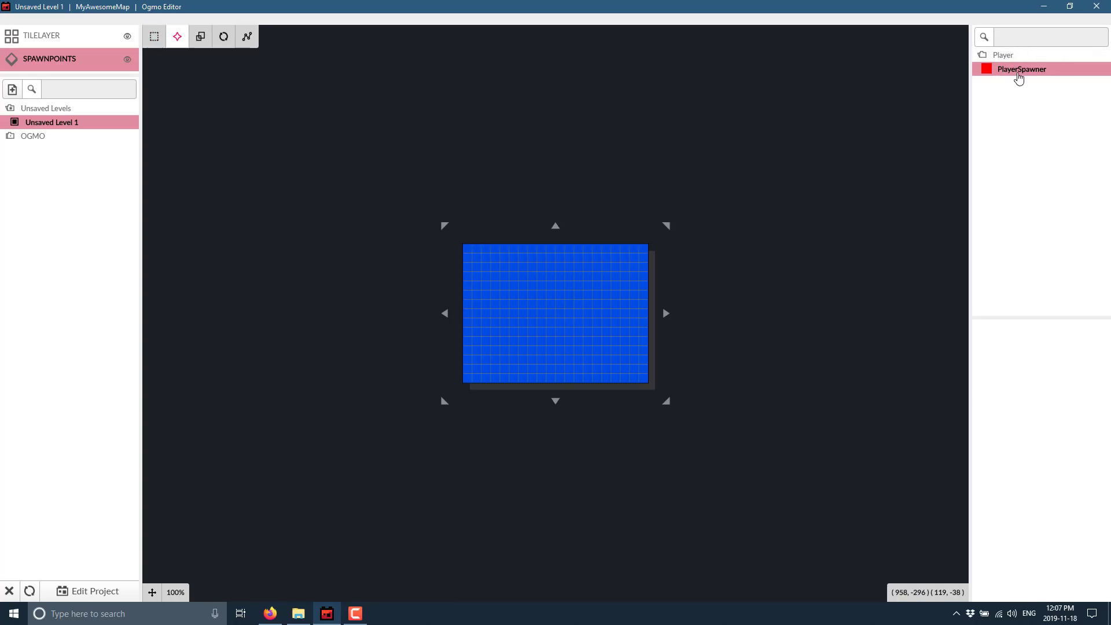
{"action": "left_click", "coordinate": [543, 315]}
{"action": "key", "text": "q"}
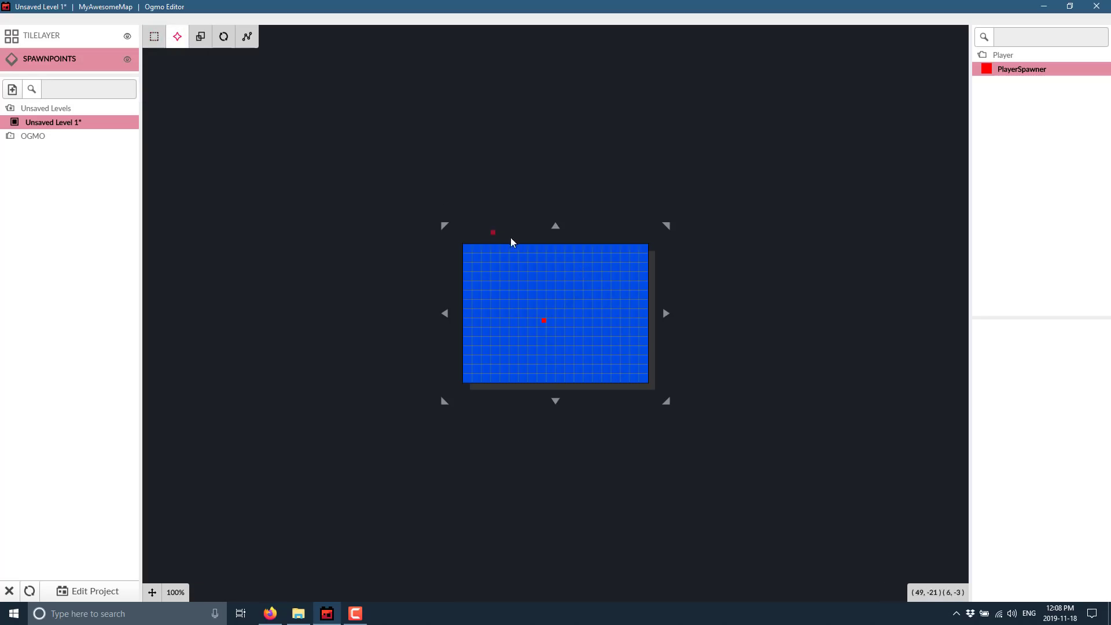
{"action": "left_click", "coordinate": [604, 279]}
{"action": "key", "text": "1"}
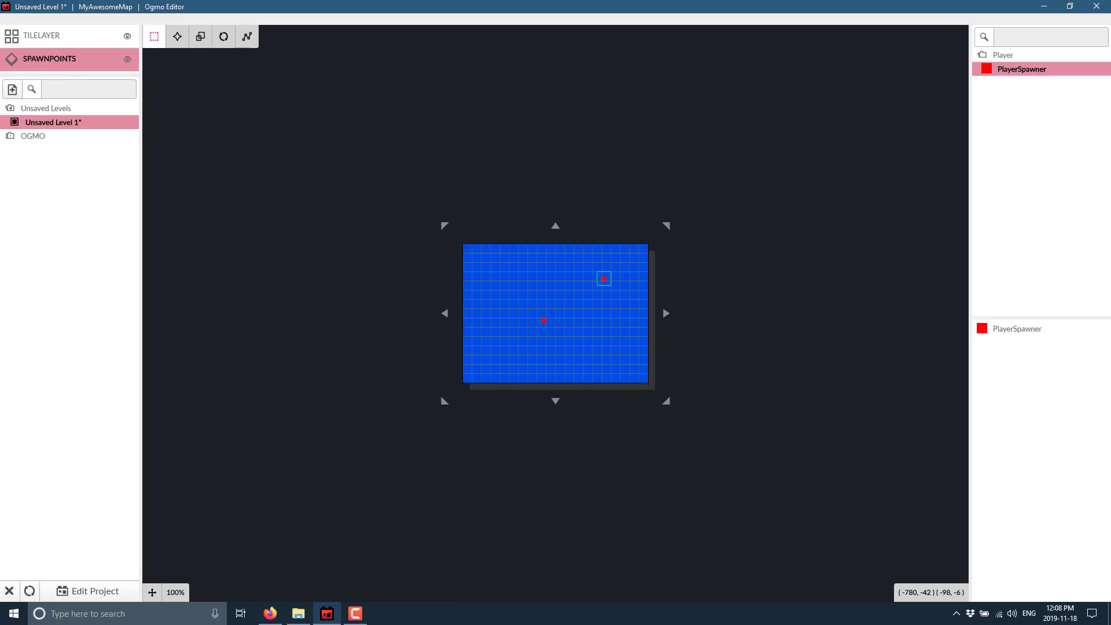
- Toggle the SpawnPoints layer's visibility off and back on
{"action": "left_click", "coordinate": [72, 41]}
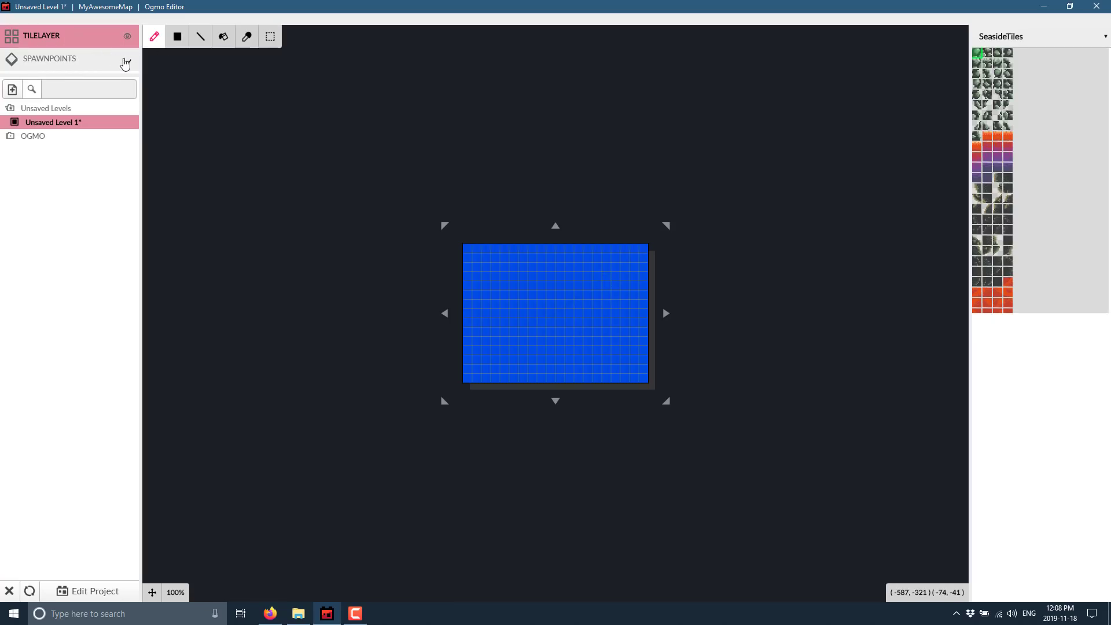
{"action": "left_click", "coordinate": [127, 60]}
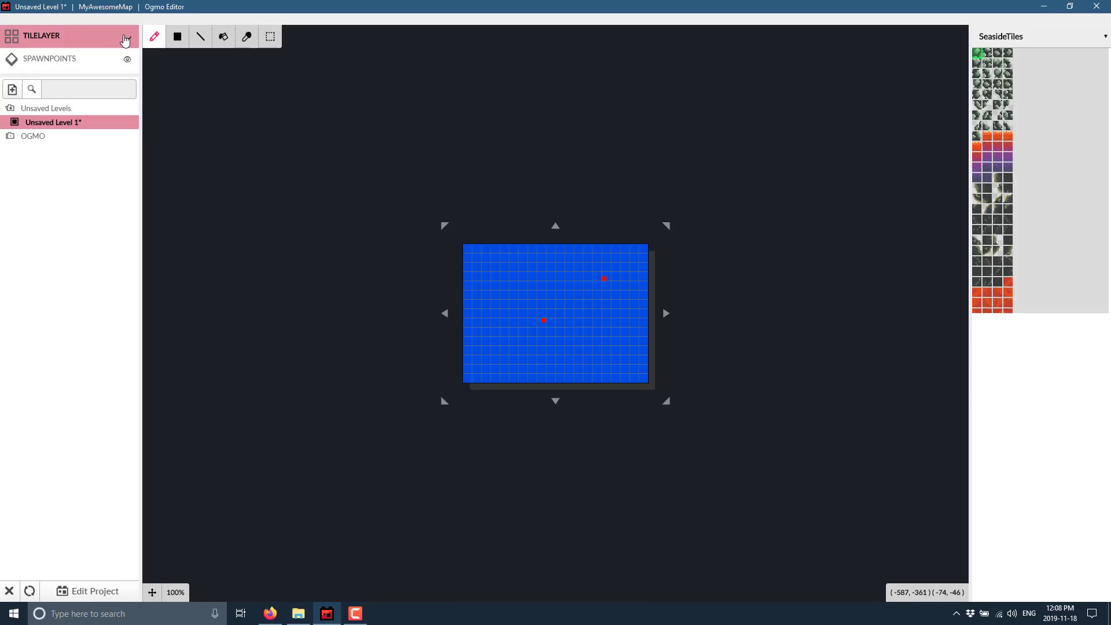
{"action": "left_click", "coordinate": [128, 61]}
{"action": "left_click", "coordinate": [127, 60]}
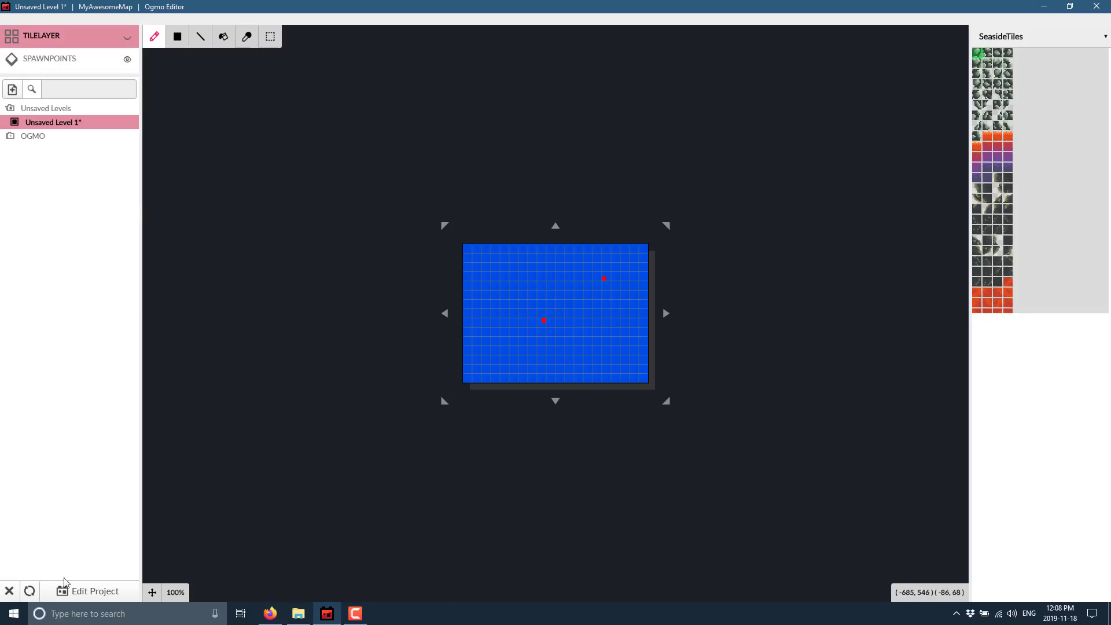
- Close the level with Discard after backing out of the save prompt once
{"action": "left_click", "coordinate": [93, 592]}
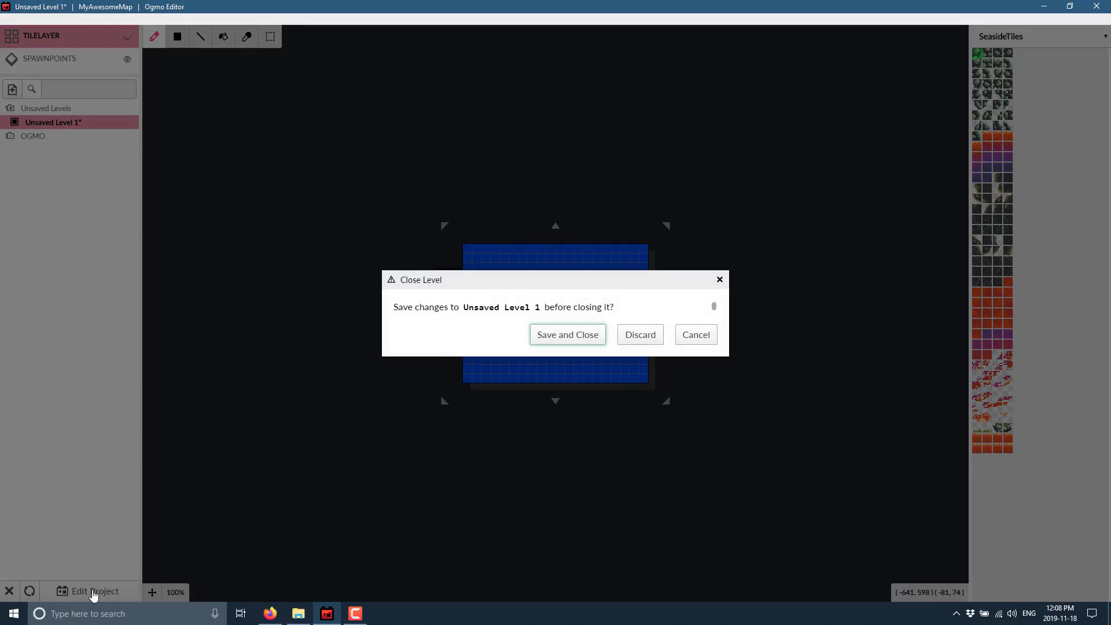
{"action": "key", "text": "Return"}
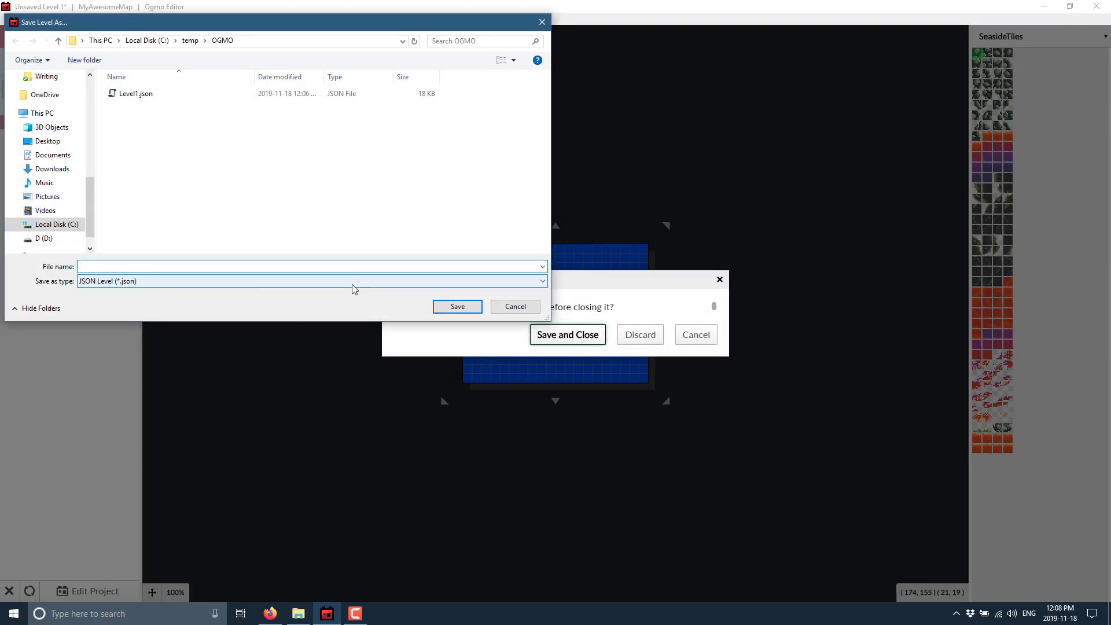
{"action": "key", "text": "Escape"}
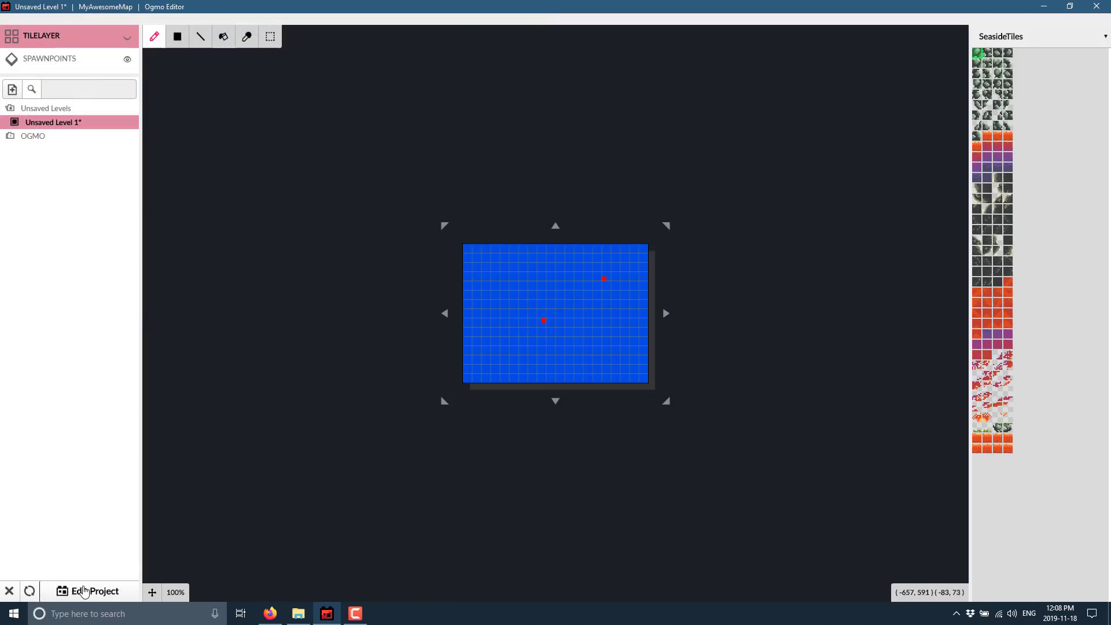
{"action": "left_click", "coordinate": [84, 591]}
{"action": "left_click", "coordinate": [640, 334]}
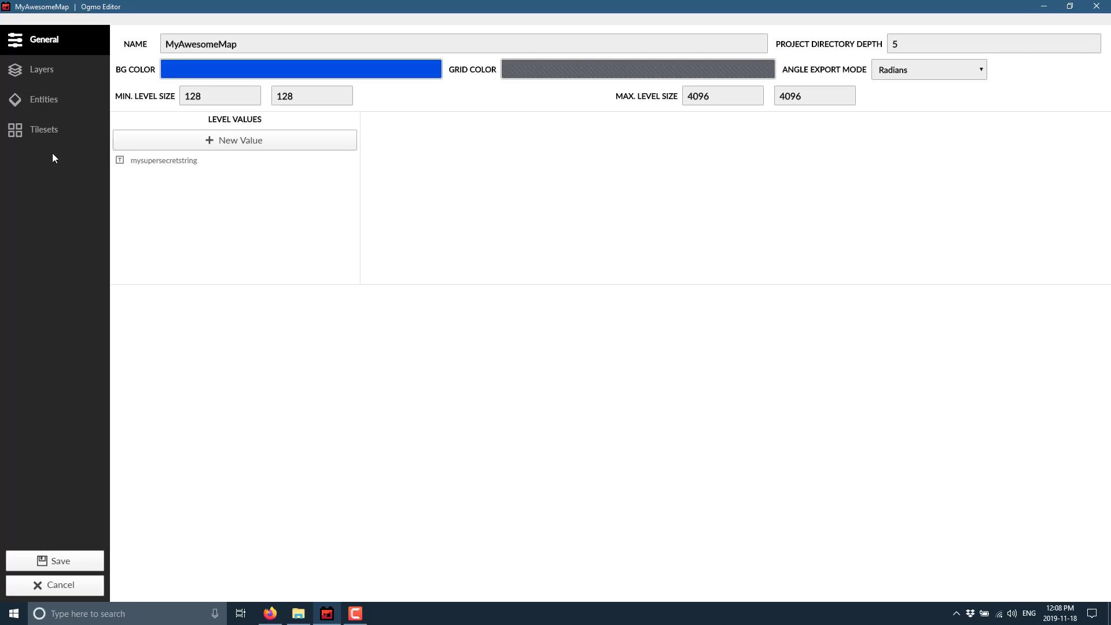
- Add a new Decal Layer, leaving its decal image folder unset
{"action": "left_click", "coordinate": [69, 70]}
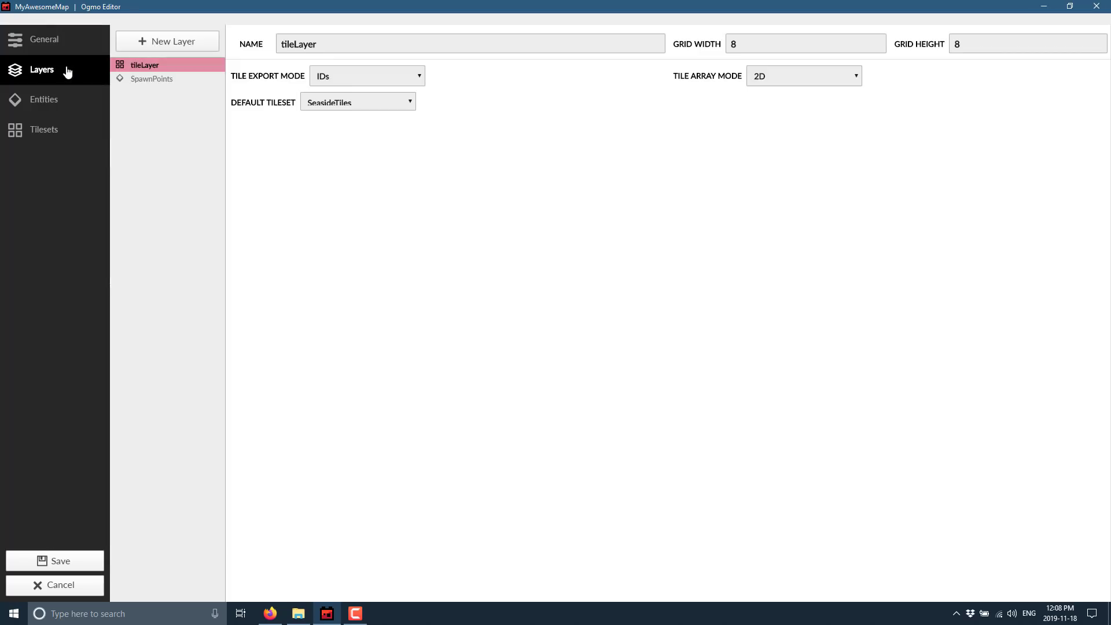
{"action": "left_click", "coordinate": [135, 52]}
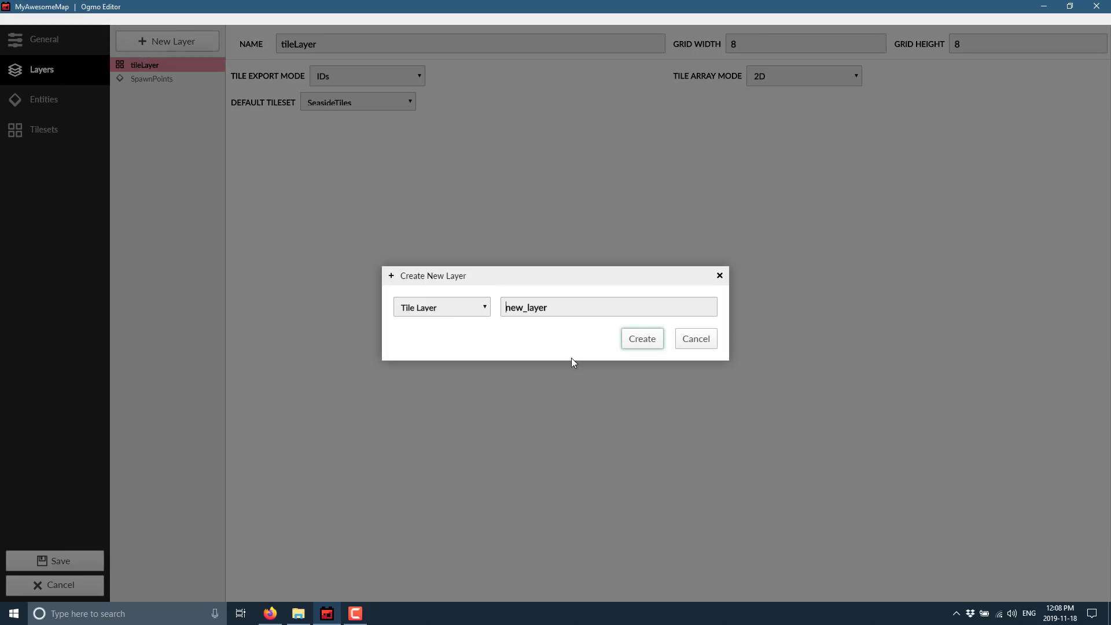
{"action": "left_click", "coordinate": [470, 311]}
{"action": "left_click", "coordinate": [446, 342]}
{"action": "left_click", "coordinate": [642, 340]}
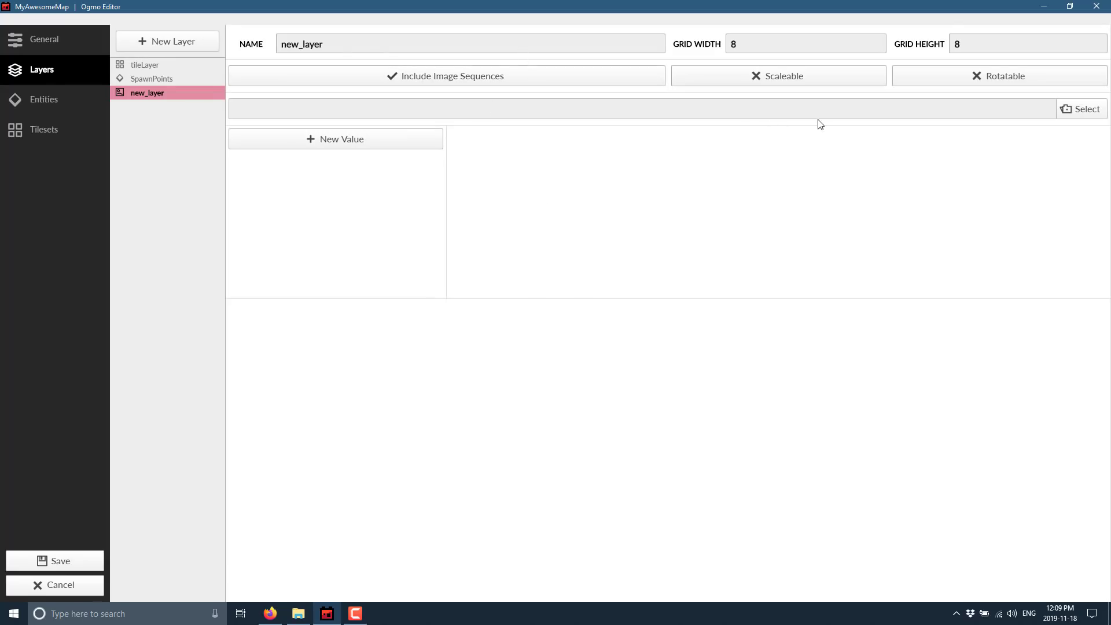
{"action": "left_click", "coordinate": [1091, 109]}
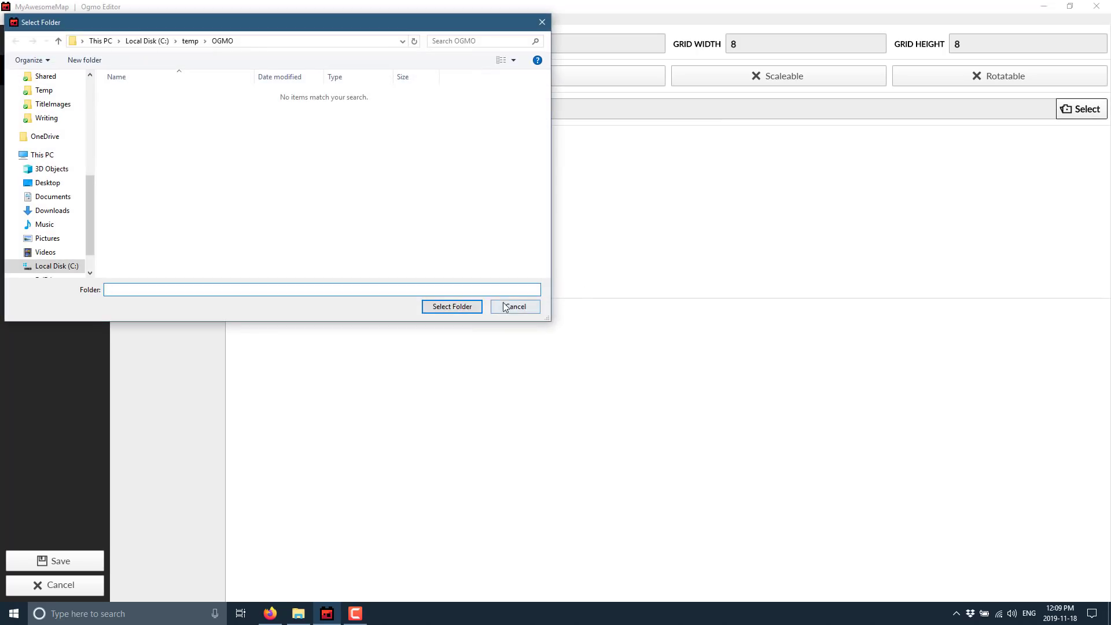
{"action": "left_click", "coordinate": [513, 307]}
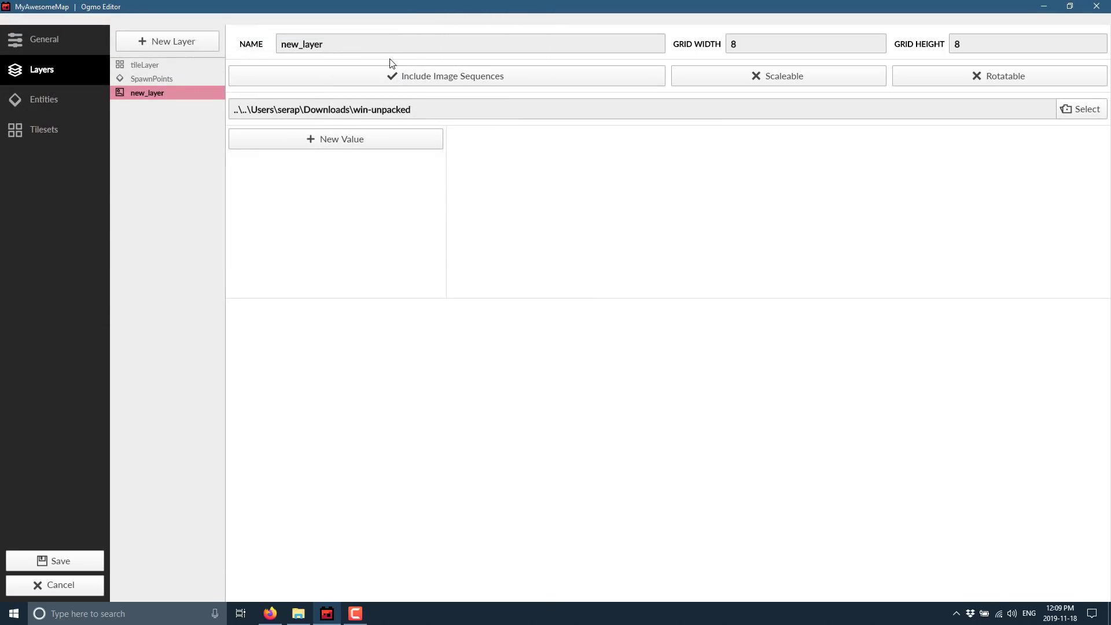
- Add a Grid Layer with a third cell value and 2D array mode, then close Ogmo Editor
{"action": "left_click", "coordinate": [167, 41]}
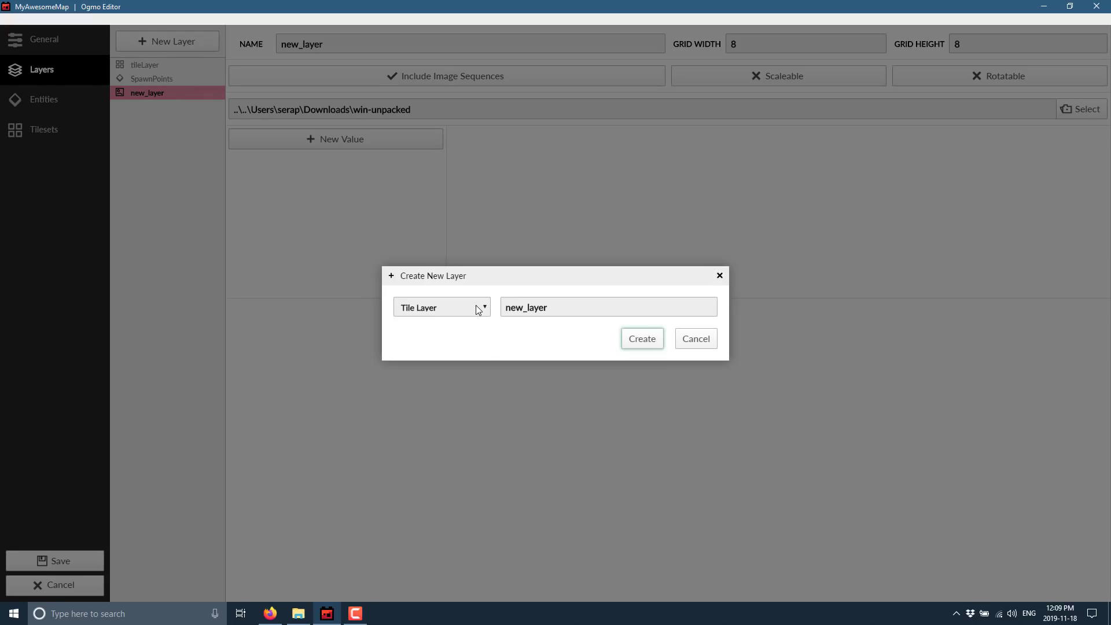
{"action": "left_click", "coordinate": [478, 309]}
{"action": "left_click", "coordinate": [443, 333]}
{"action": "left_click", "coordinate": [632, 341]}
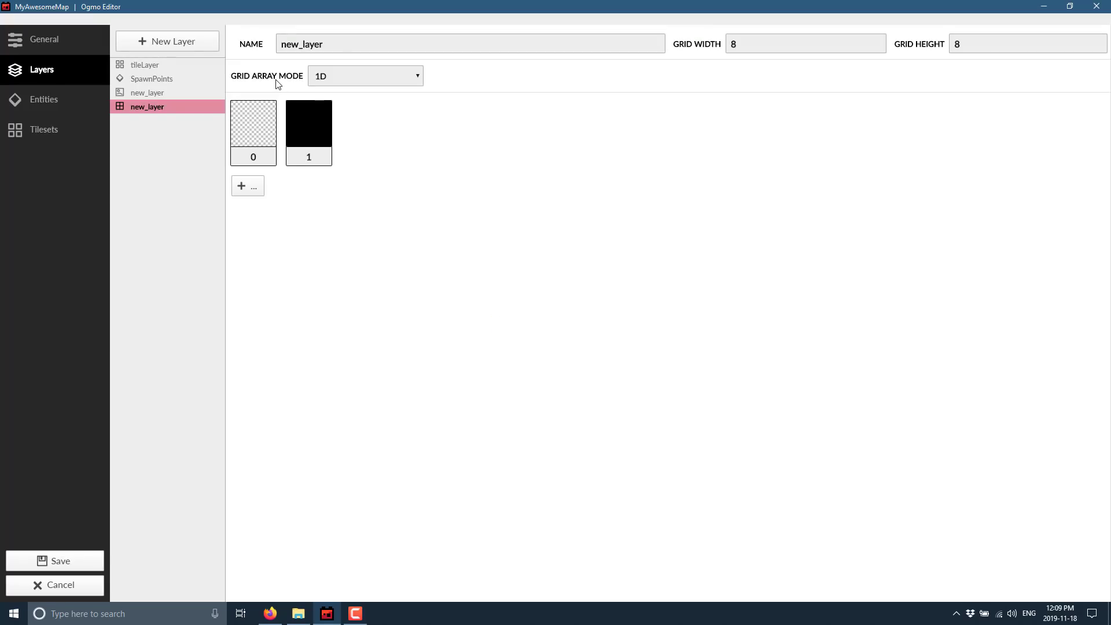
{"action": "left_click", "coordinate": [251, 186]}
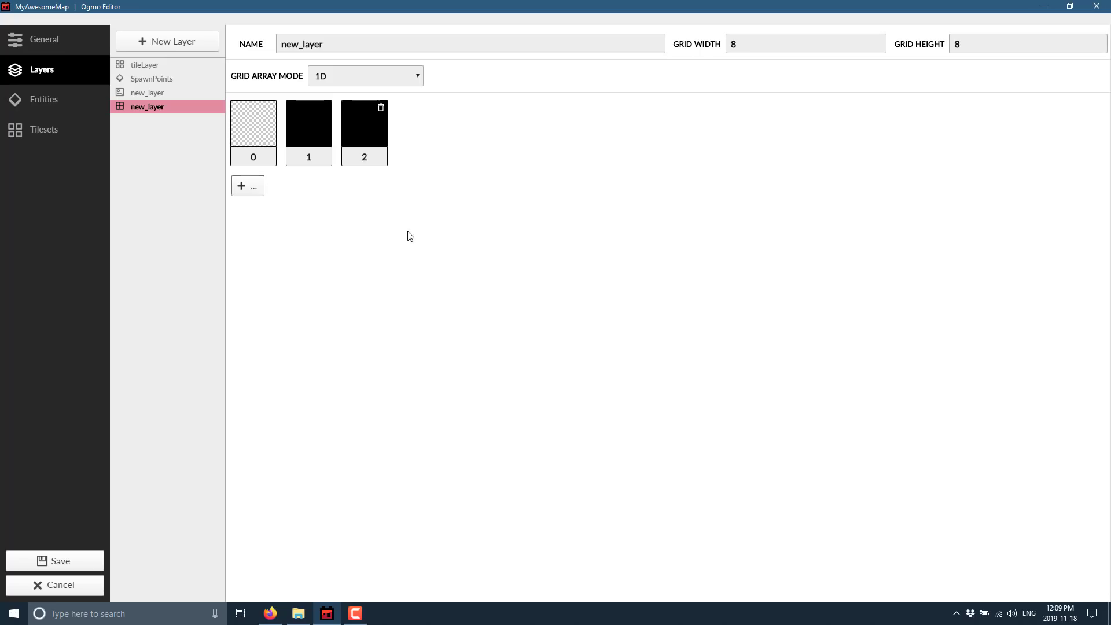
{"action": "left_click", "coordinate": [401, 86]}
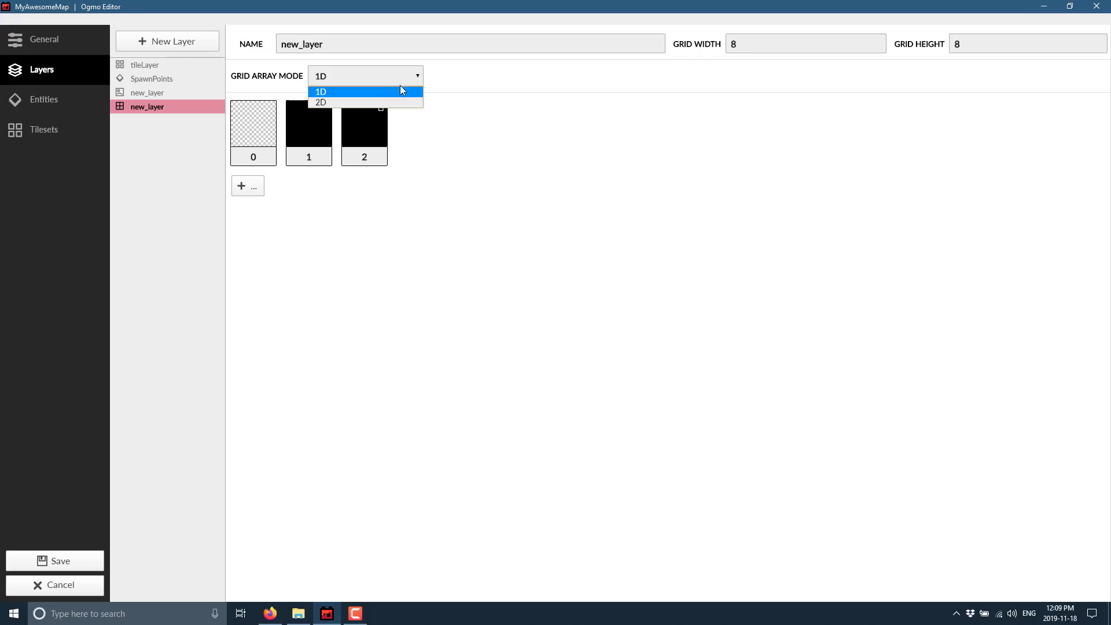
{"action": "left_click", "coordinate": [385, 102]}
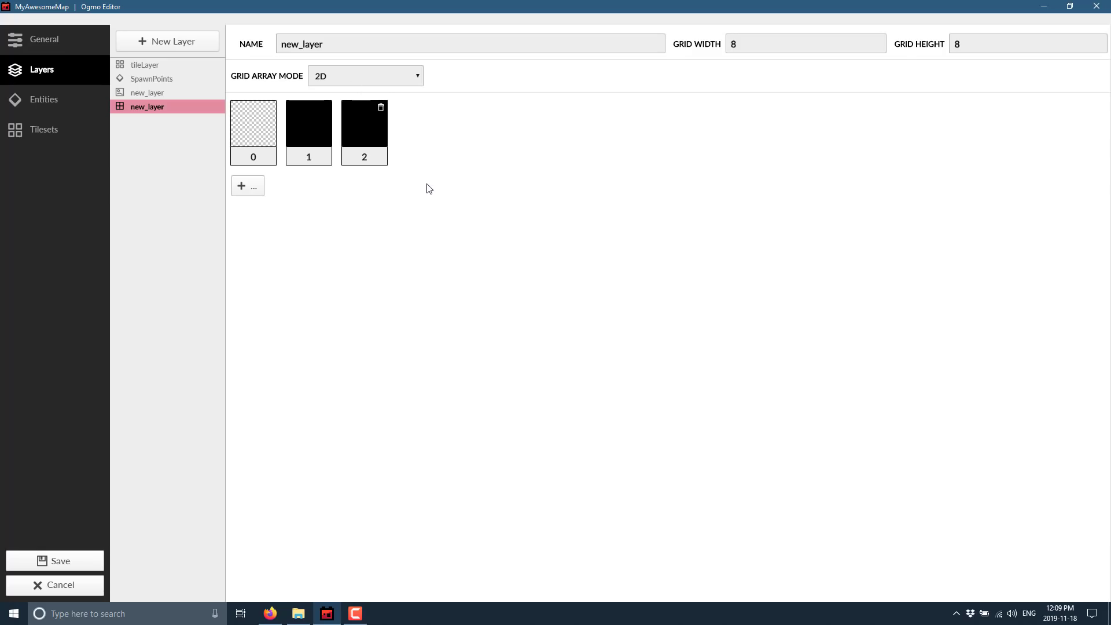
{"action": "left_click", "coordinate": [1097, 7]}
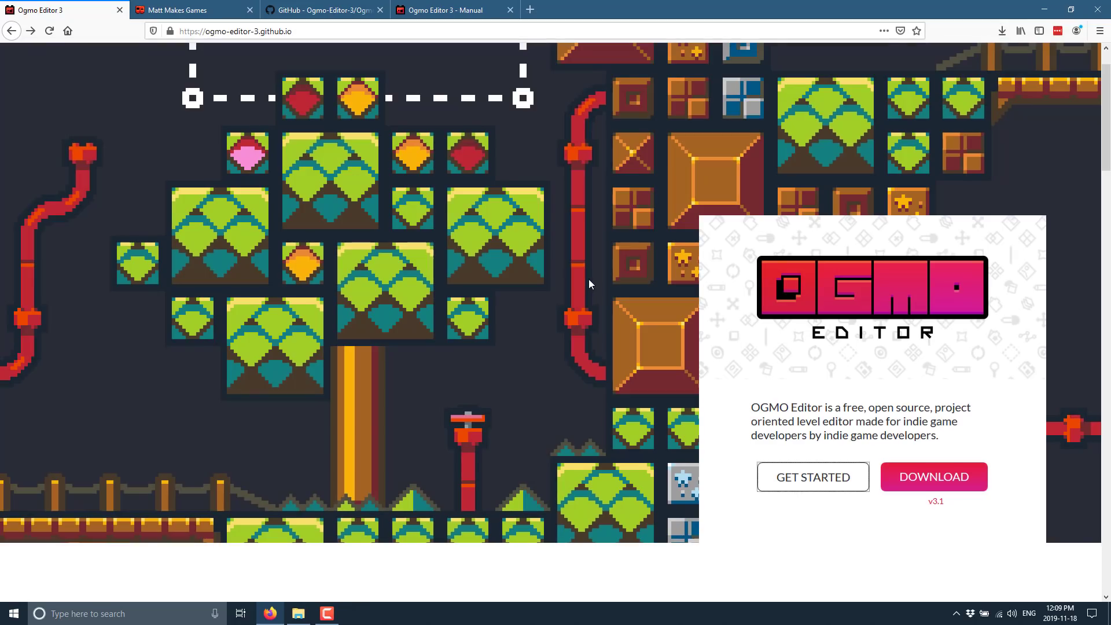
- Go full-screen, browse the Ogmo homepage, and visit its itch.io download page
{"action": "key", "text": "F11"}
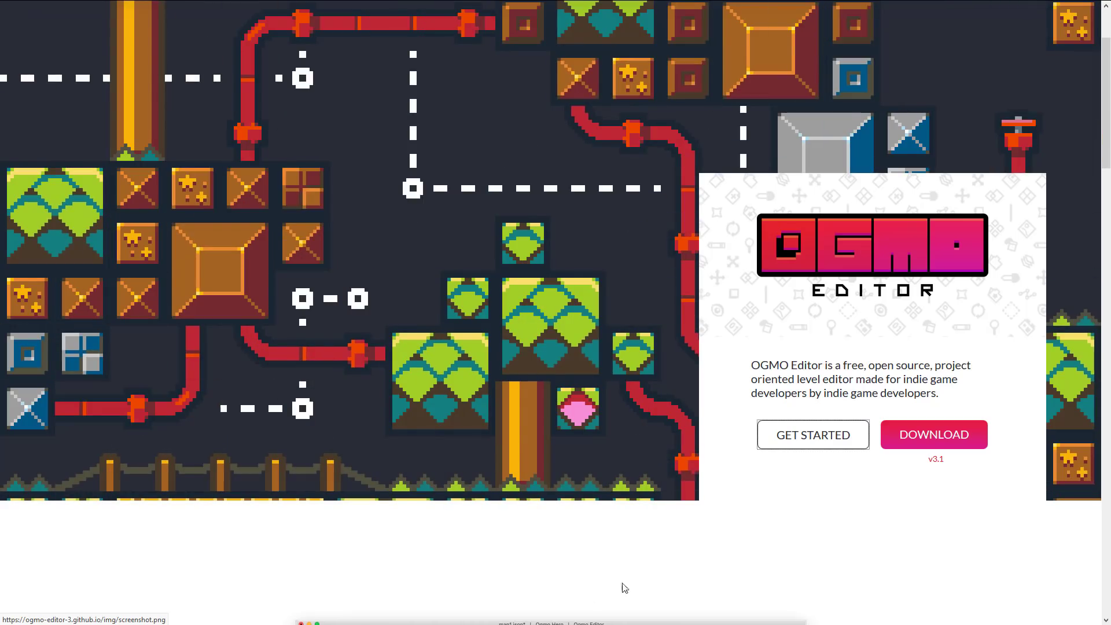
{"action": "scroll", "coordinate": [475, 286], "scroll_direction": "up", "scroll_amount": 2}
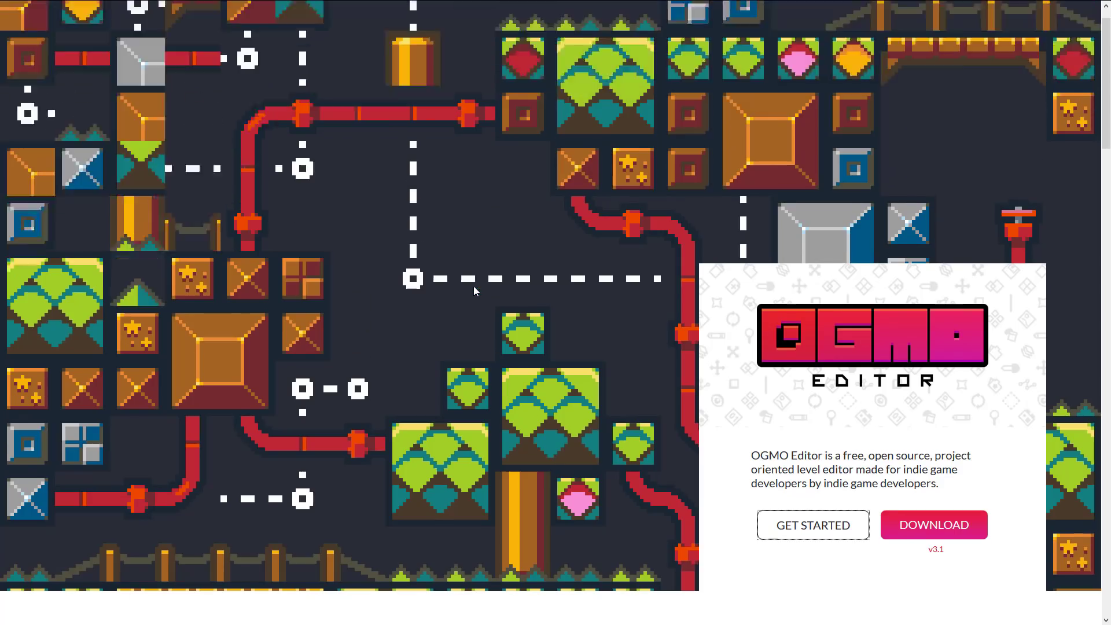
{"action": "scroll", "coordinate": [474, 287], "scroll_direction": "down", "scroll_amount": 1}
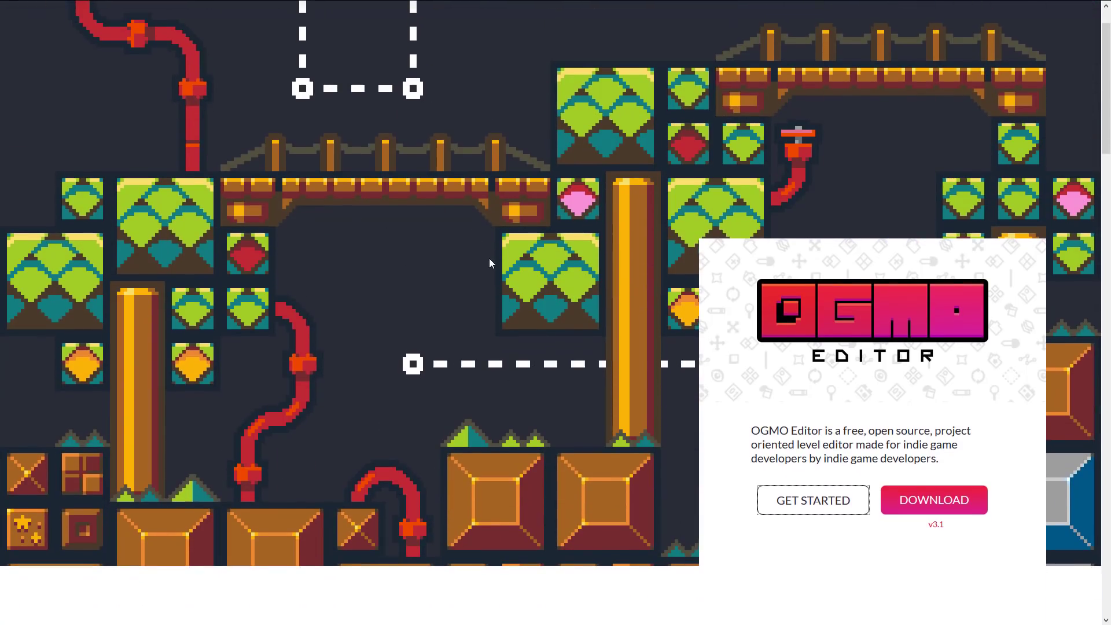
{"action": "scroll", "coordinate": [490, 263], "scroll_direction": "down", "scroll_amount": 2}
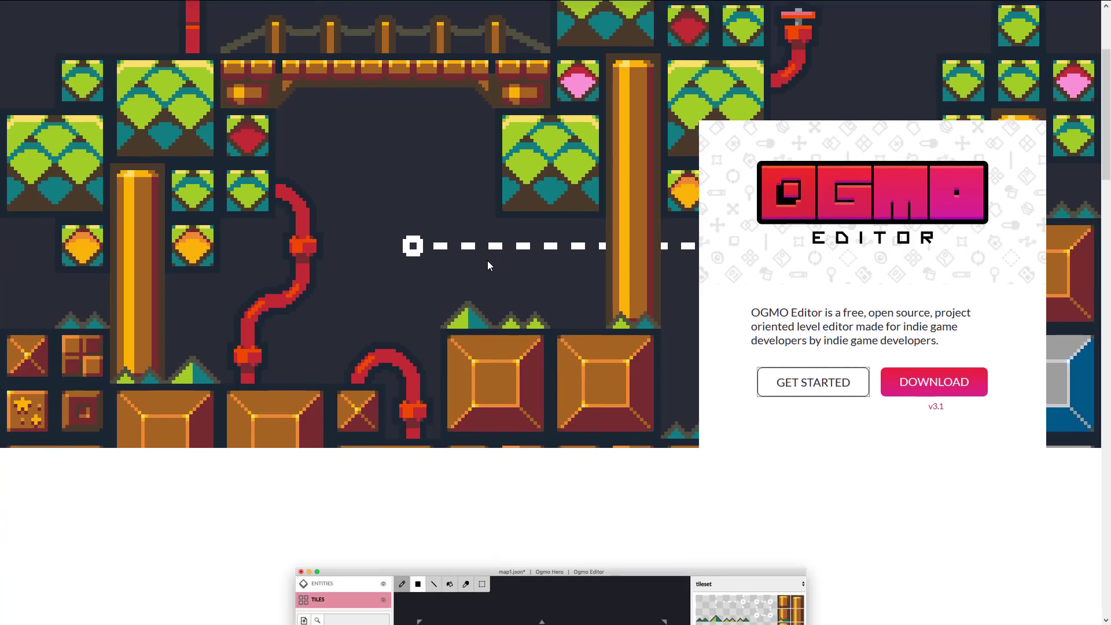
{"action": "mouse_move", "coordinate": [398, 18]}
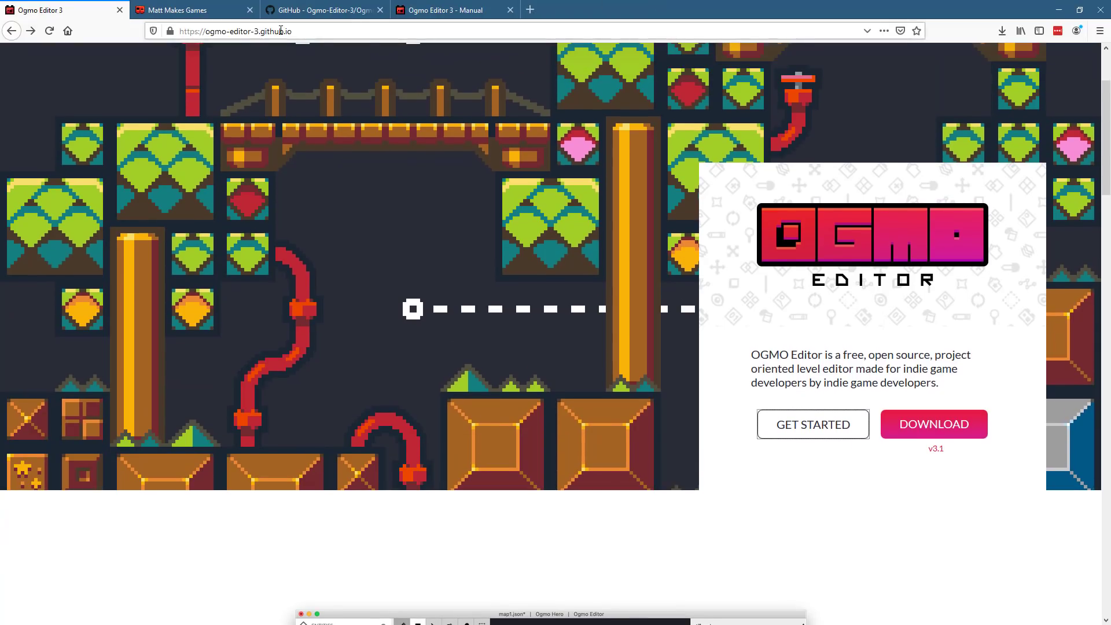
{"action": "scroll", "coordinate": [547, 389], "scroll_direction": "down", "scroll_amount": 2}
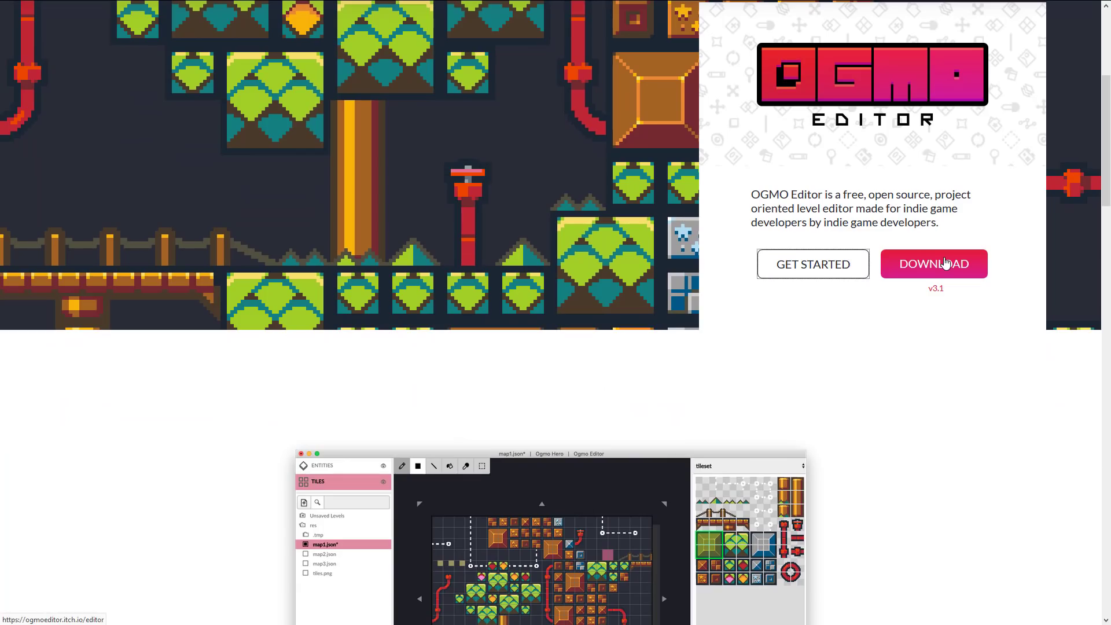
{"action": "left_click", "coordinate": [944, 264]}
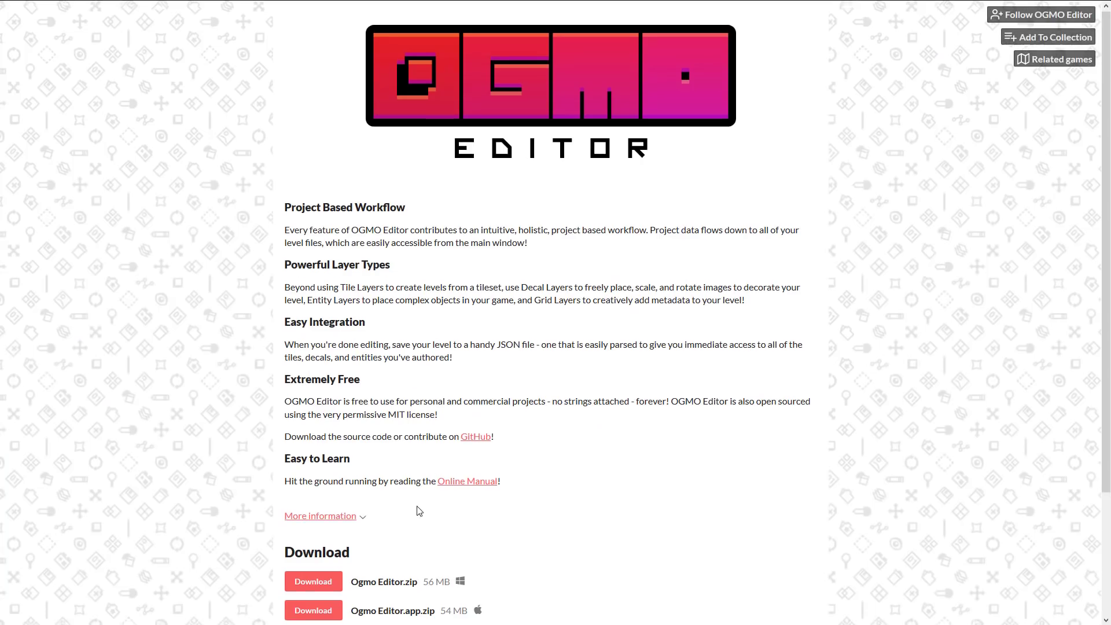
{"action": "scroll", "coordinate": [411, 480], "scroll_direction": "down", "scroll_amount": 2}
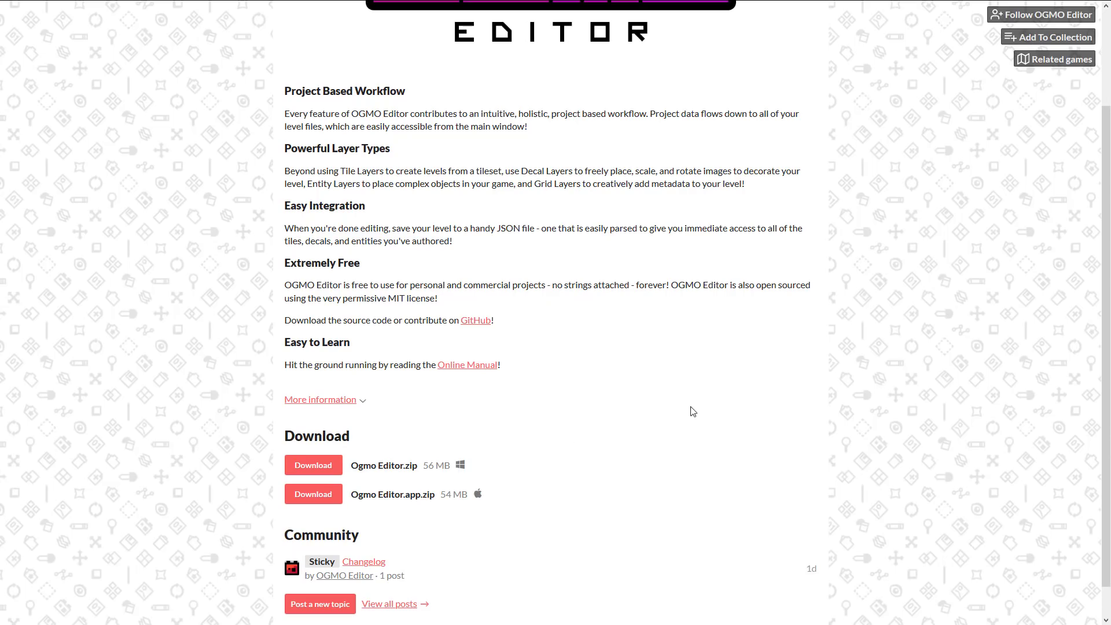
{"action": "key", "text": "alt+Left"}
- Scroll through the homepage feature sections, then go back to the developer's portfolio page
{"action": "scroll", "coordinate": [803, 372], "scroll_direction": "down", "scroll_amount": 2}
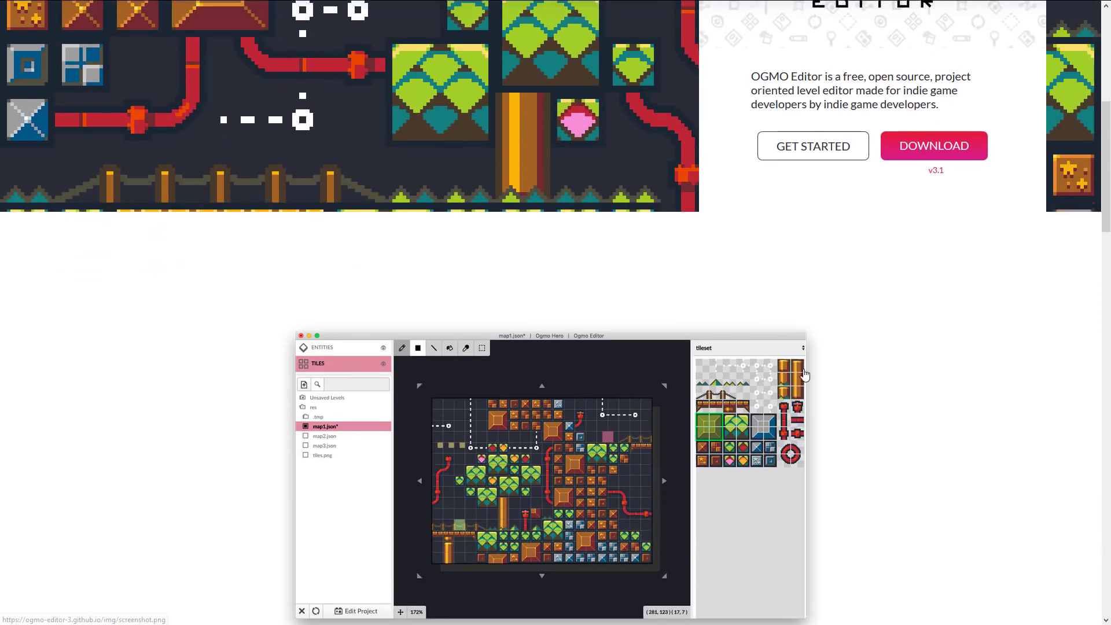
{"action": "scroll", "coordinate": [804, 375], "scroll_direction": "down", "scroll_amount": 7}
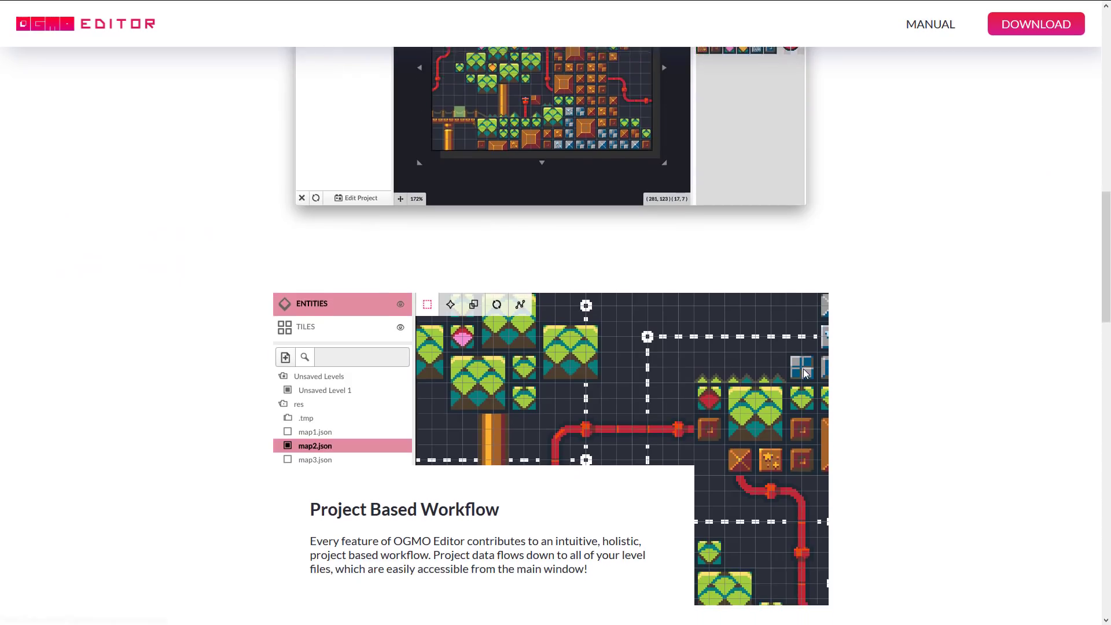
{"action": "scroll", "coordinate": [802, 369], "scroll_direction": "down", "scroll_amount": 7}
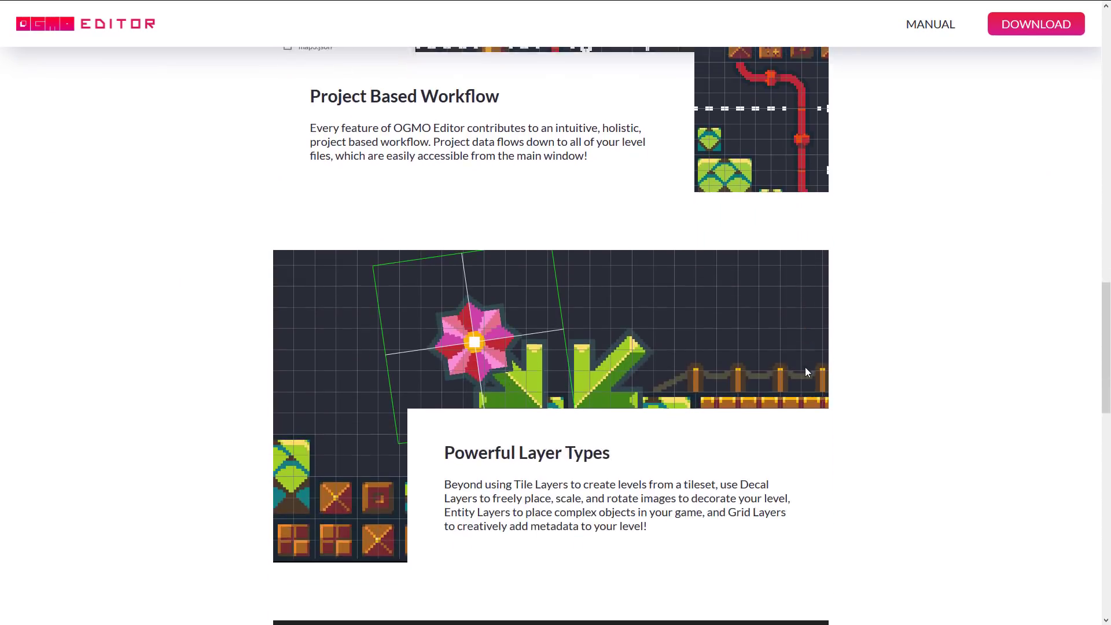
{"action": "scroll", "coordinate": [807, 372], "scroll_direction": "up", "scroll_amount": 2}
{"action": "scroll", "coordinate": [632, 504], "scroll_direction": "up", "scroll_amount": 3}
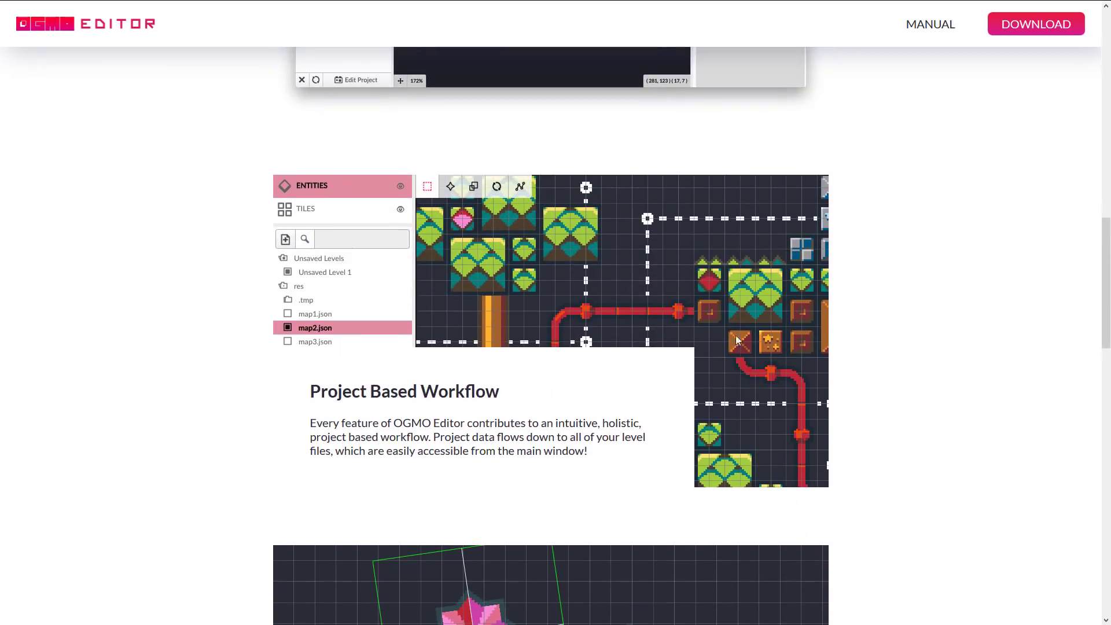
{"action": "scroll", "coordinate": [665, 344], "scroll_direction": "up", "scroll_amount": 5}
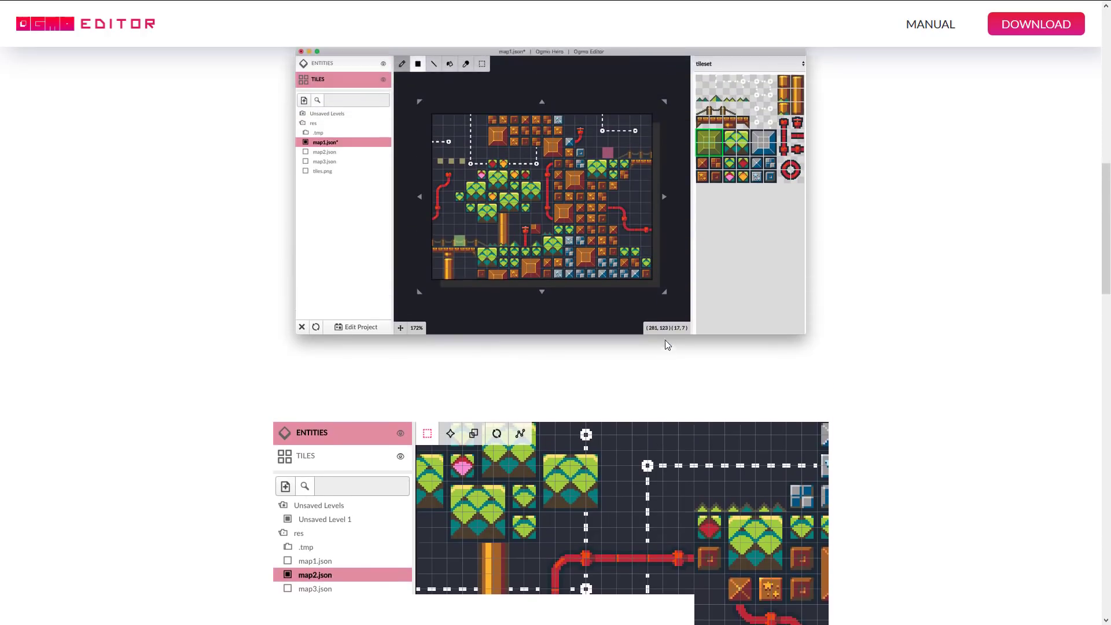
{"action": "scroll", "coordinate": [665, 341], "scroll_direction": "down", "scroll_amount": 19}
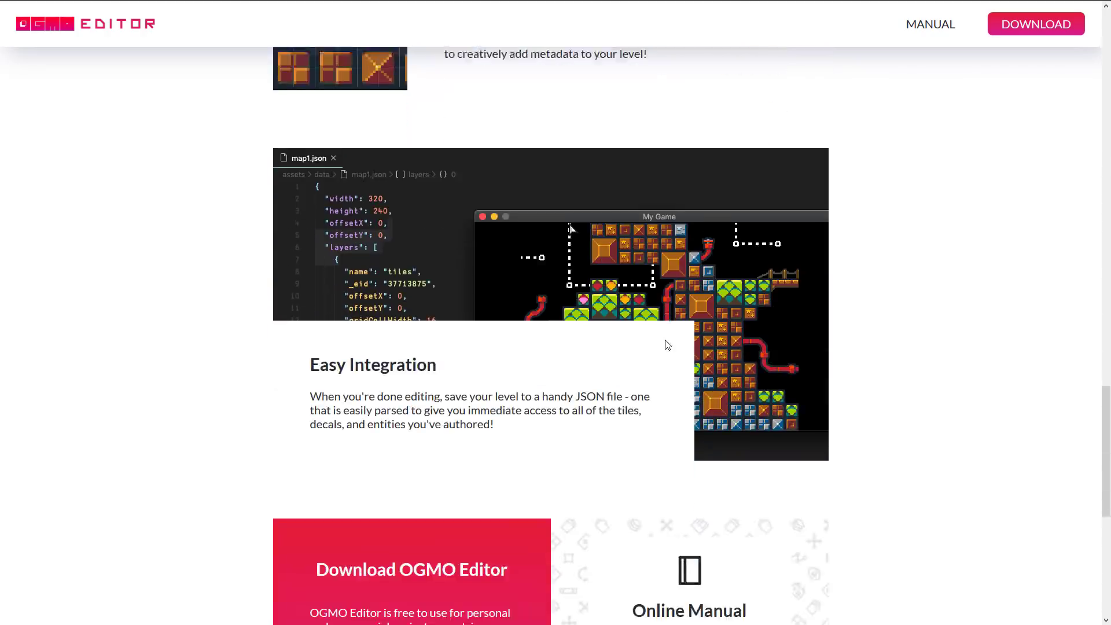
{"action": "left_click_drag", "start_coordinate": [411, 352], "coordinate": [578, 337]}
{"action": "left_click", "coordinate": [496, 337]}
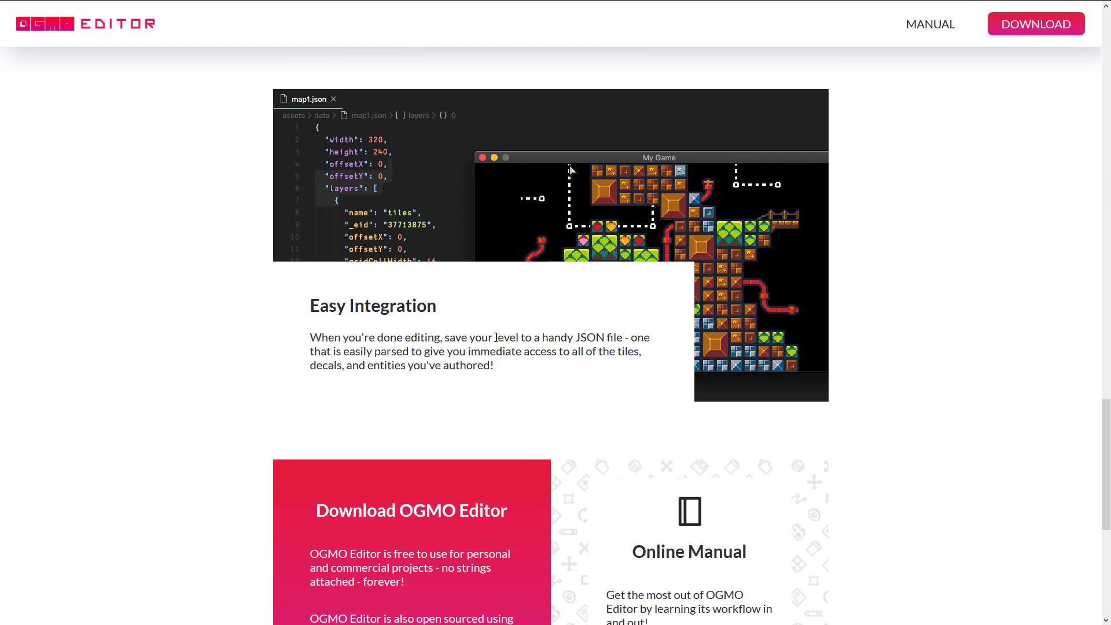
{"action": "scroll", "coordinate": [491, 334], "scroll_direction": "down", "scroll_amount": 5}
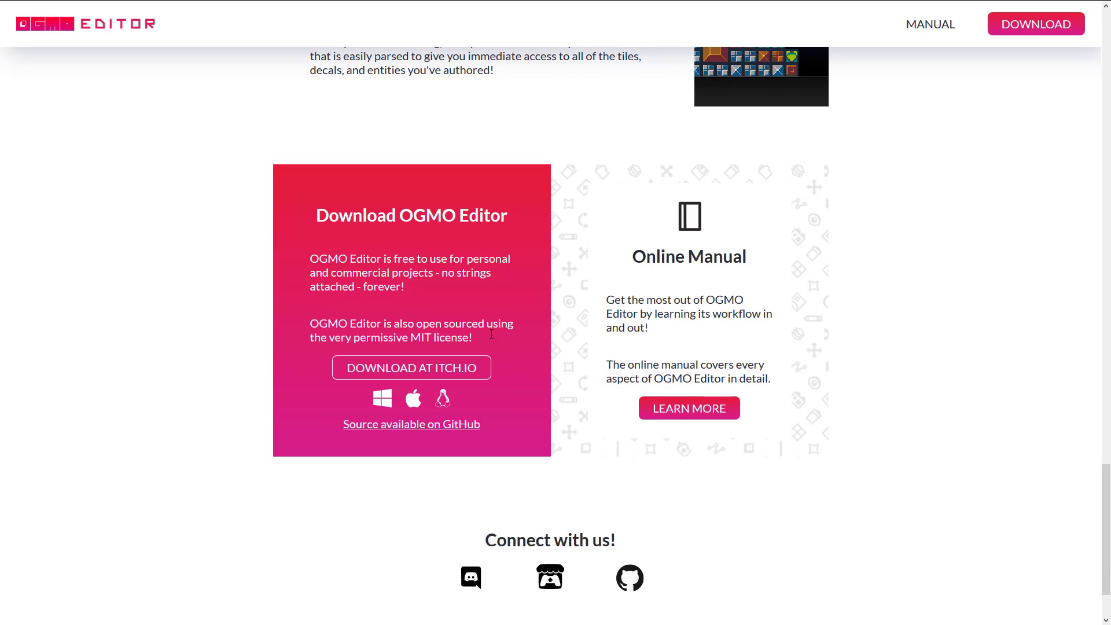
{"action": "key", "text": "alt+Left"}
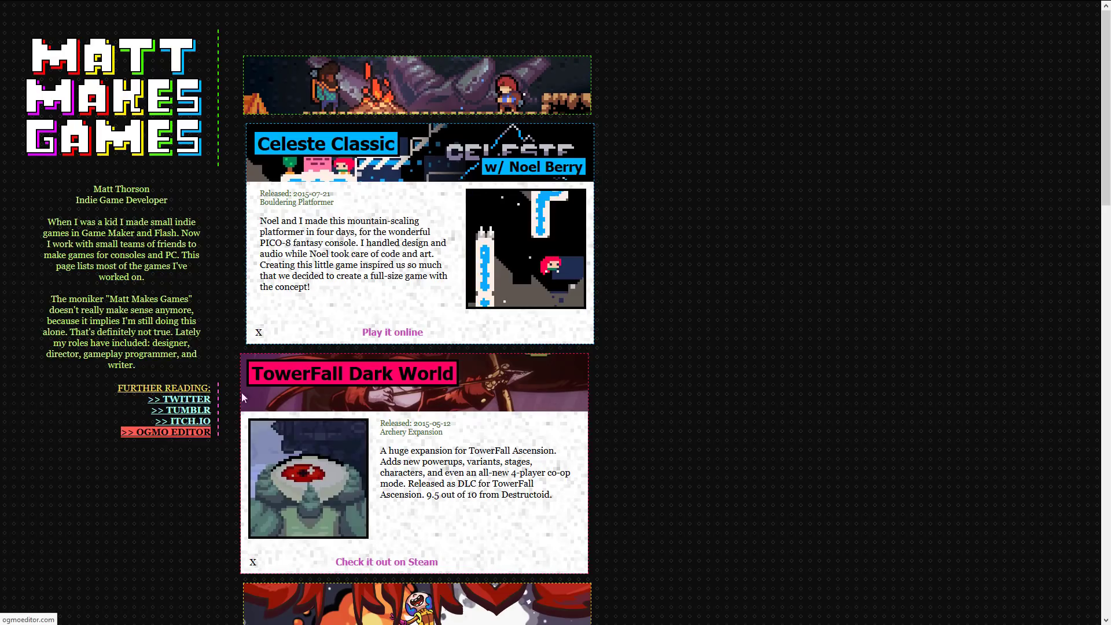
- Scroll through the developer's games list, including Celeste Classic and TowerFall Dark World
{"action": "mouse_move", "coordinate": [79, 9]}
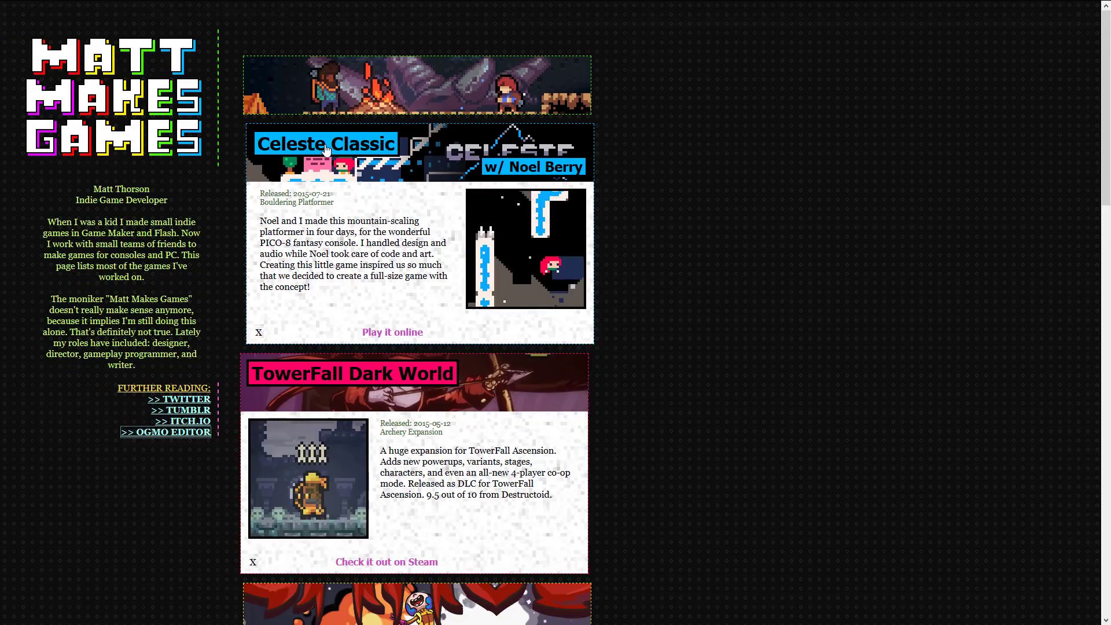
{"action": "scroll", "coordinate": [786, 259], "scroll_direction": "down", "scroll_amount": 2}
{"action": "scroll", "coordinate": [785, 259], "scroll_direction": "up", "scroll_amount": 2}
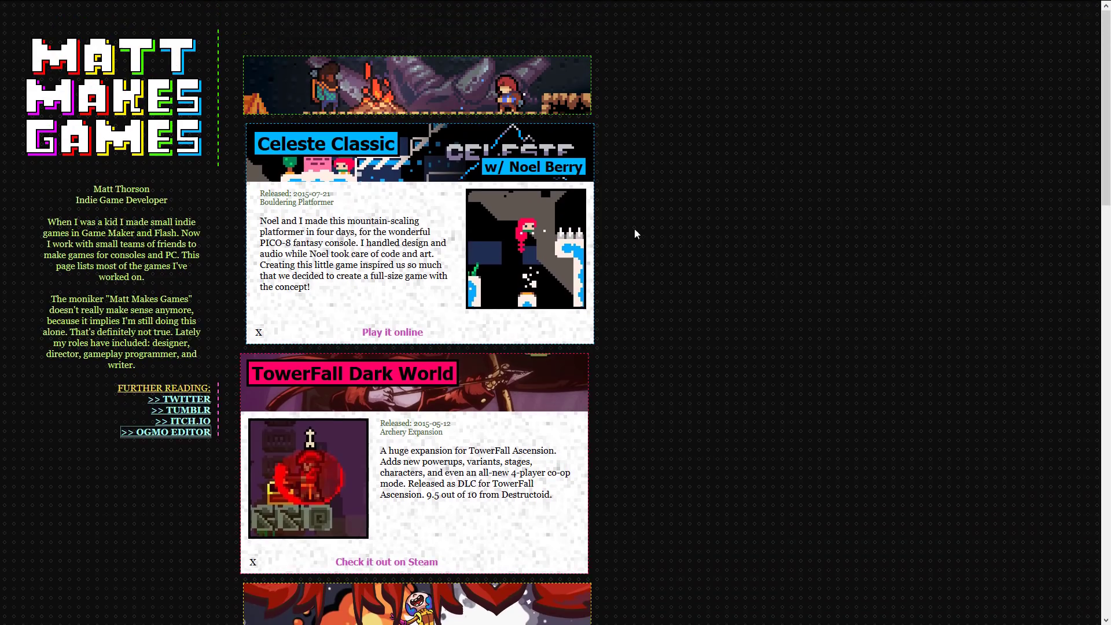
{"action": "scroll", "coordinate": [617, 265], "scroll_direction": "down", "scroll_amount": 5}
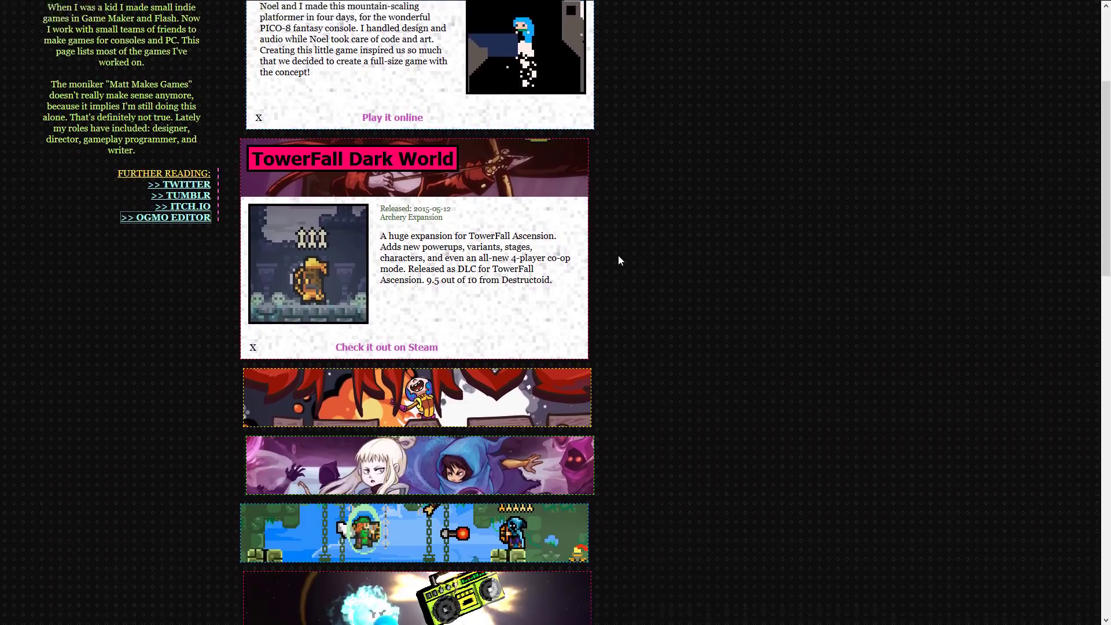
{"action": "scroll", "coordinate": [412, 93], "scroll_direction": "down", "scroll_amount": 10}
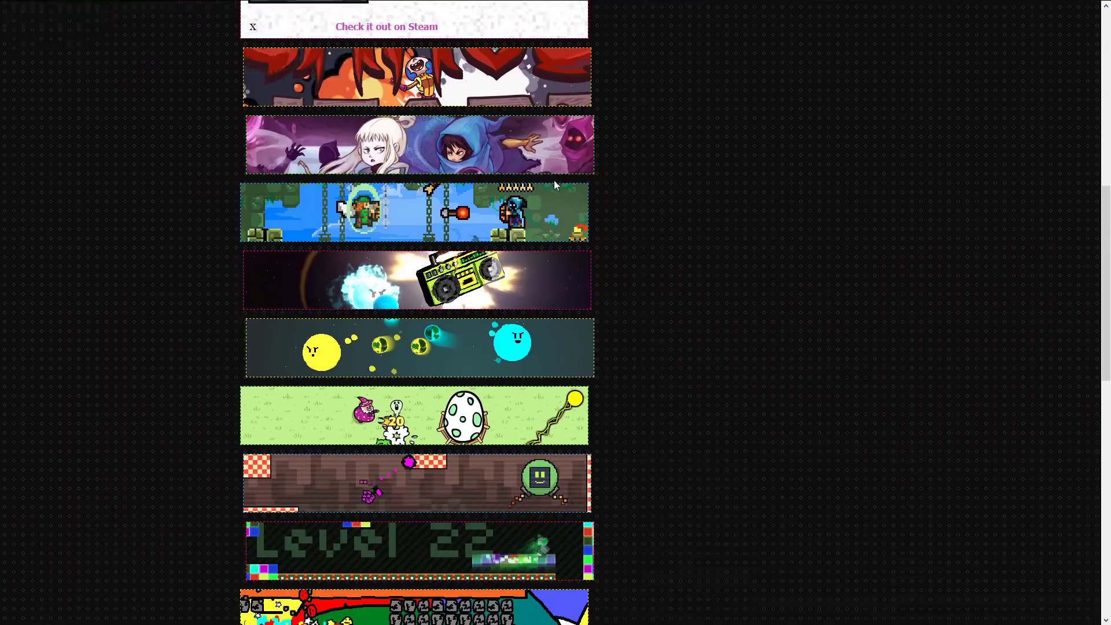
{"action": "scroll", "coordinate": [584, 227], "scroll_direction": "down", "scroll_amount": 6}
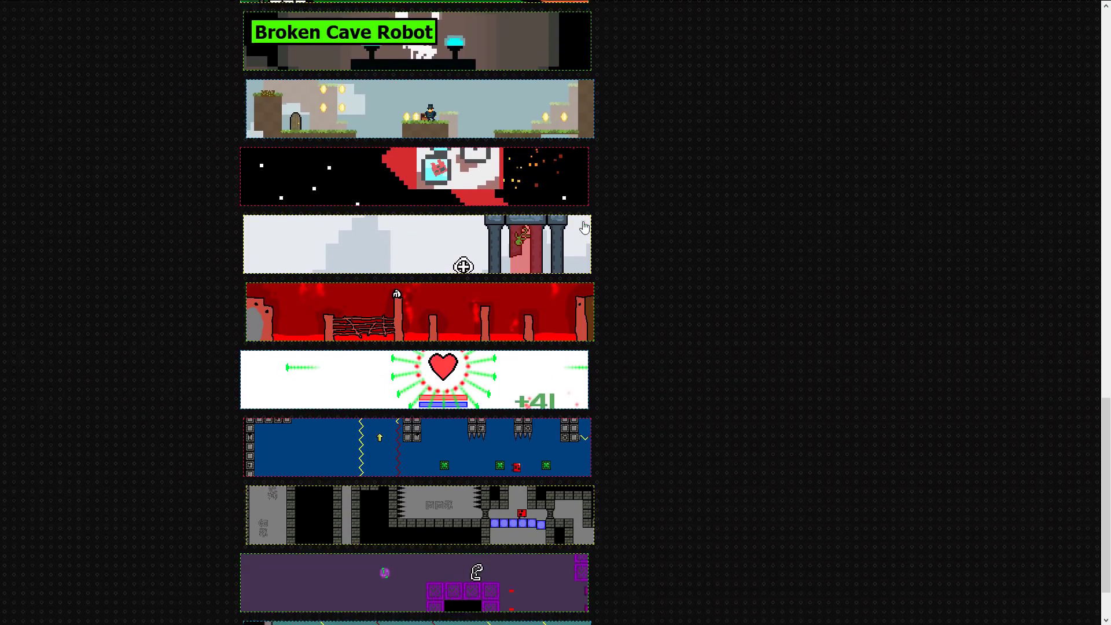
{"action": "scroll", "coordinate": [582, 221], "scroll_direction": "up", "scroll_amount": 20}
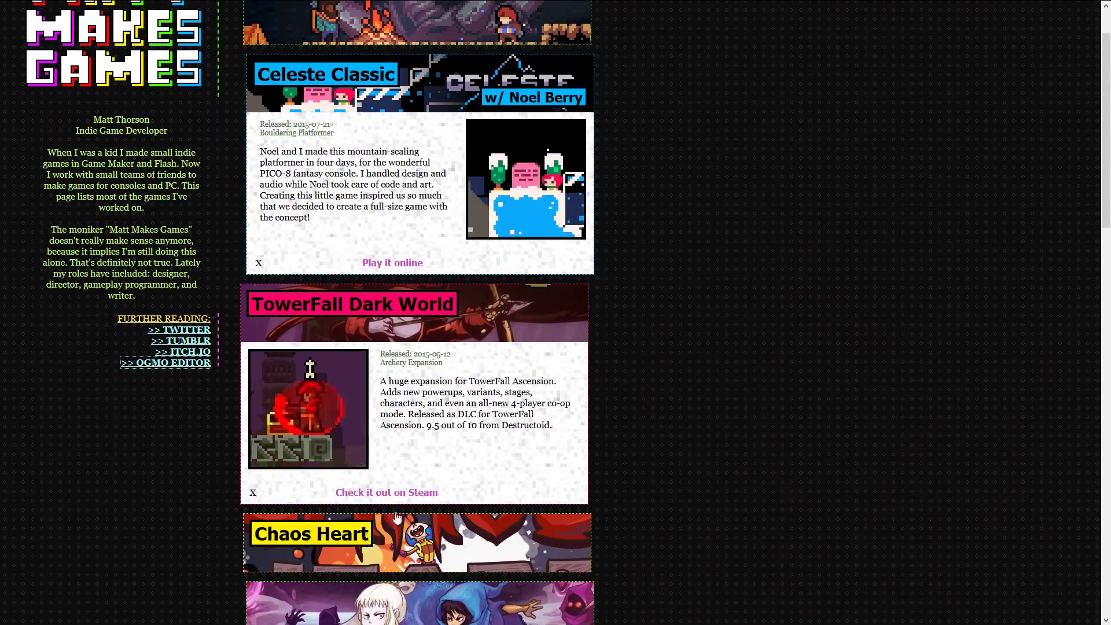
{"action": "scroll", "coordinate": [405, 255], "scroll_direction": "up", "scroll_amount": 2}
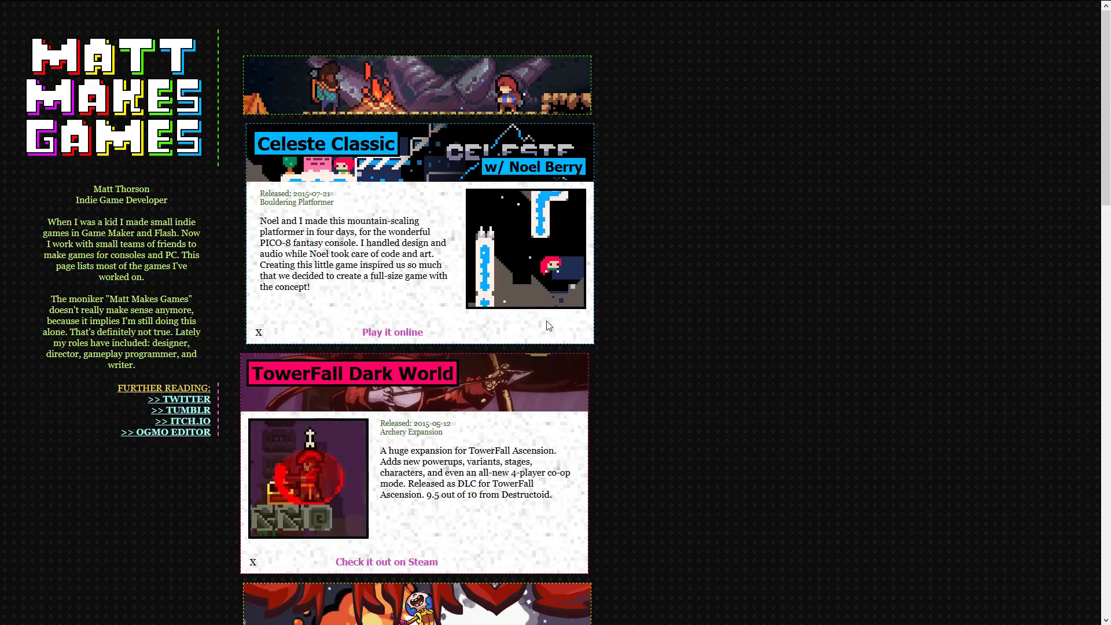
{"action": "left_click", "coordinate": [714, 300]}
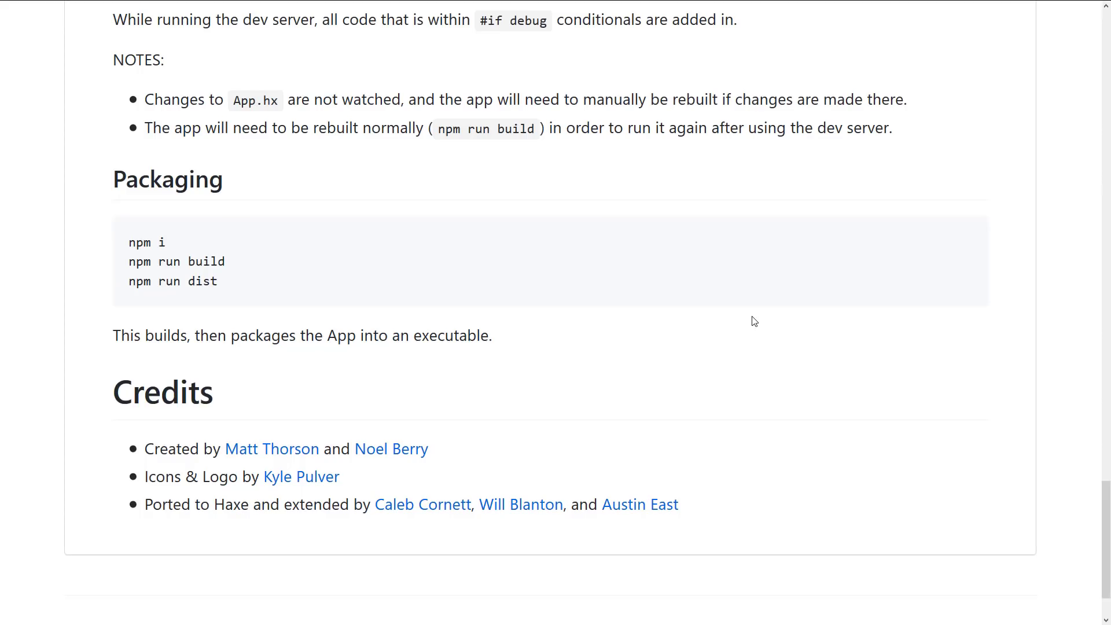
{"action": "key", "text": "Home"}
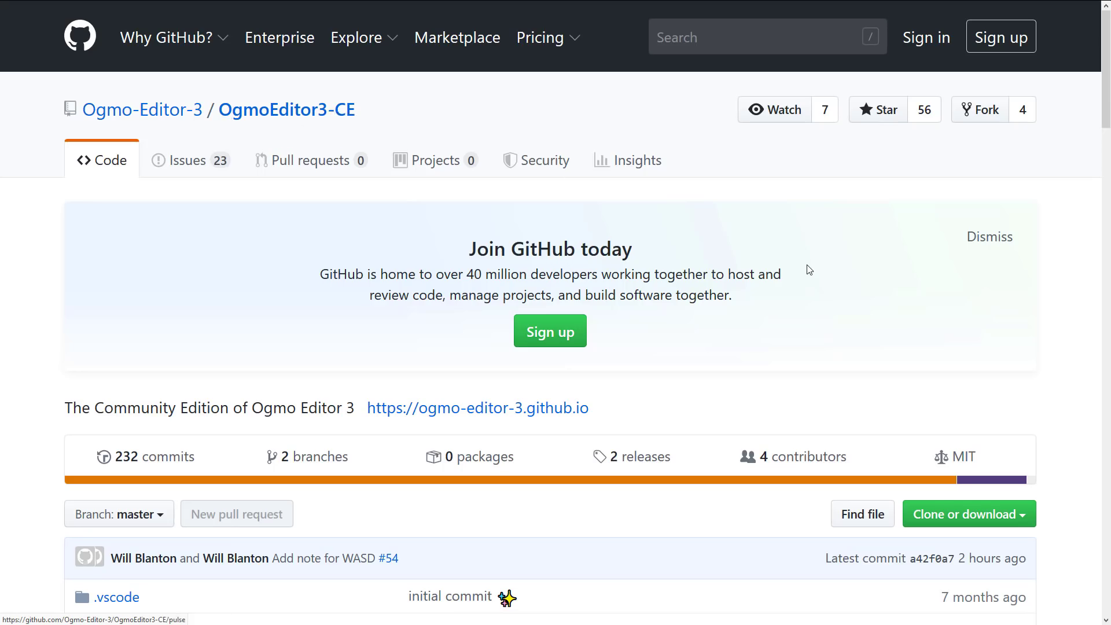
{"action": "scroll", "coordinate": [807, 265], "scroll_direction": "down", "scroll_amount": 4}
{"action": "scroll", "coordinate": [808, 271], "scroll_direction": "down", "scroll_amount": 5}
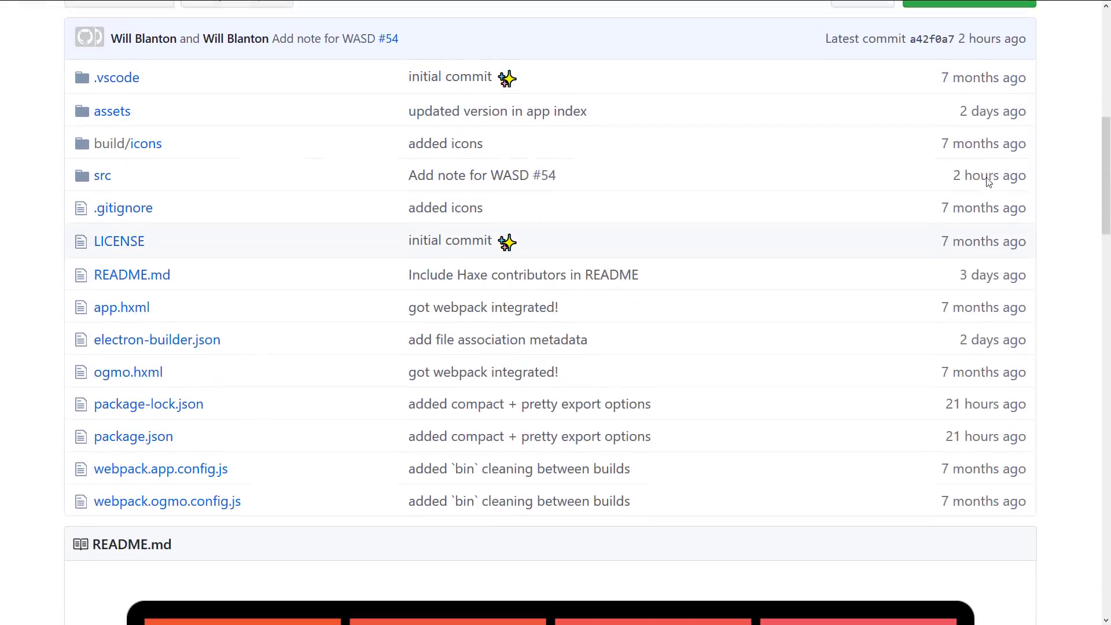
{"action": "left_click_drag", "start_coordinate": [994, 108], "coordinate": [1028, 110]}
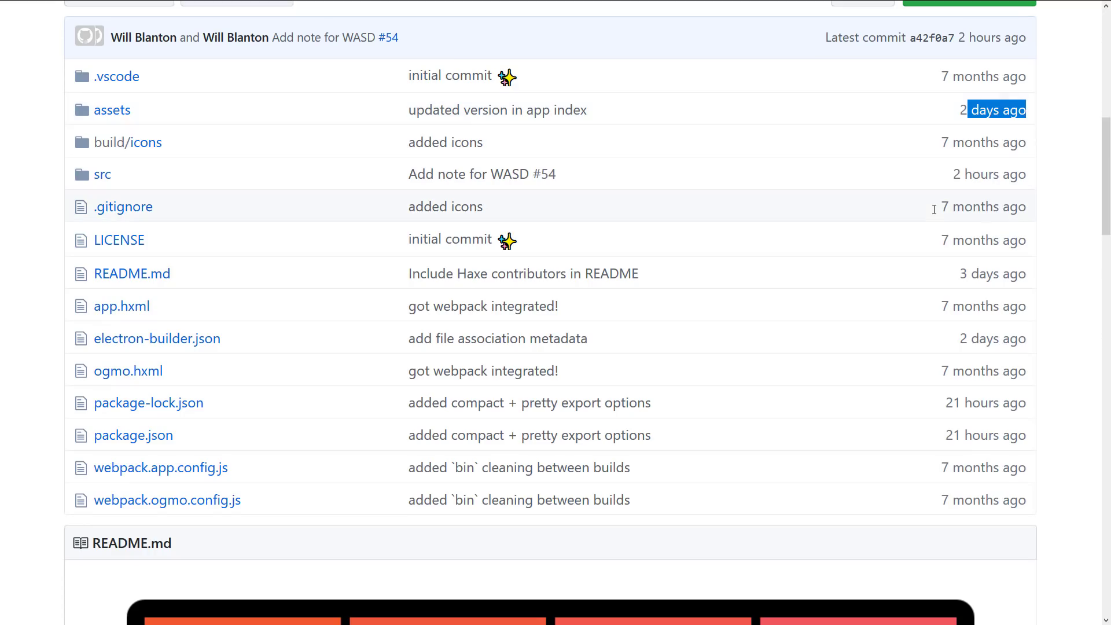
{"action": "scroll", "coordinate": [921, 212], "scroll_direction": "up", "scroll_amount": 3}
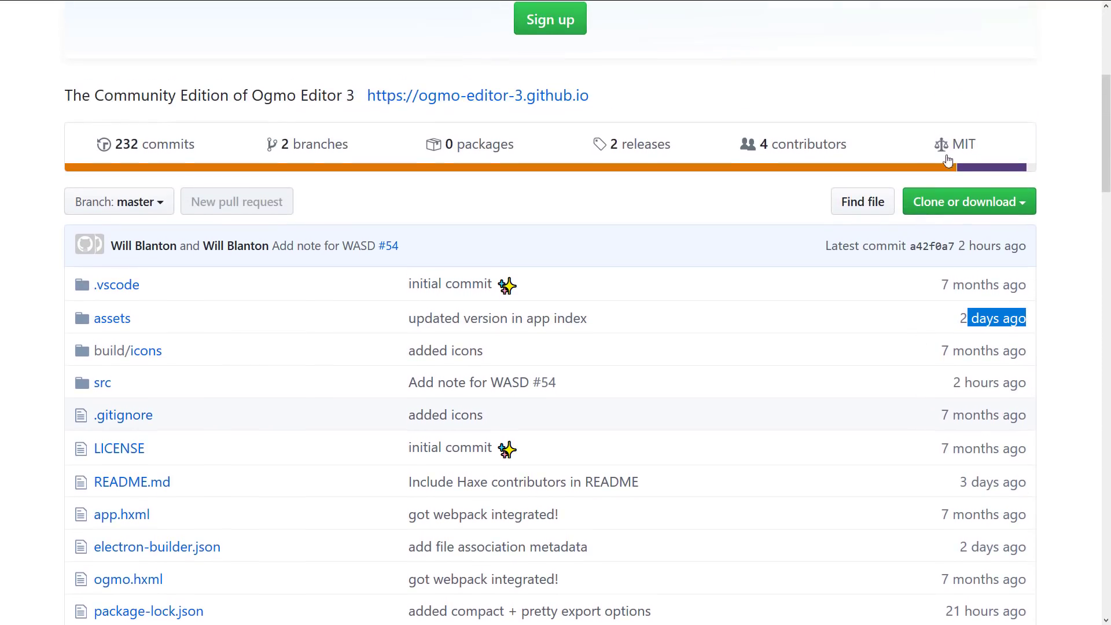
{"action": "left_click", "coordinate": [531, 254]}
{"action": "scroll", "coordinate": [531, 254], "scroll_direction": "down", "scroll_amount": 3}
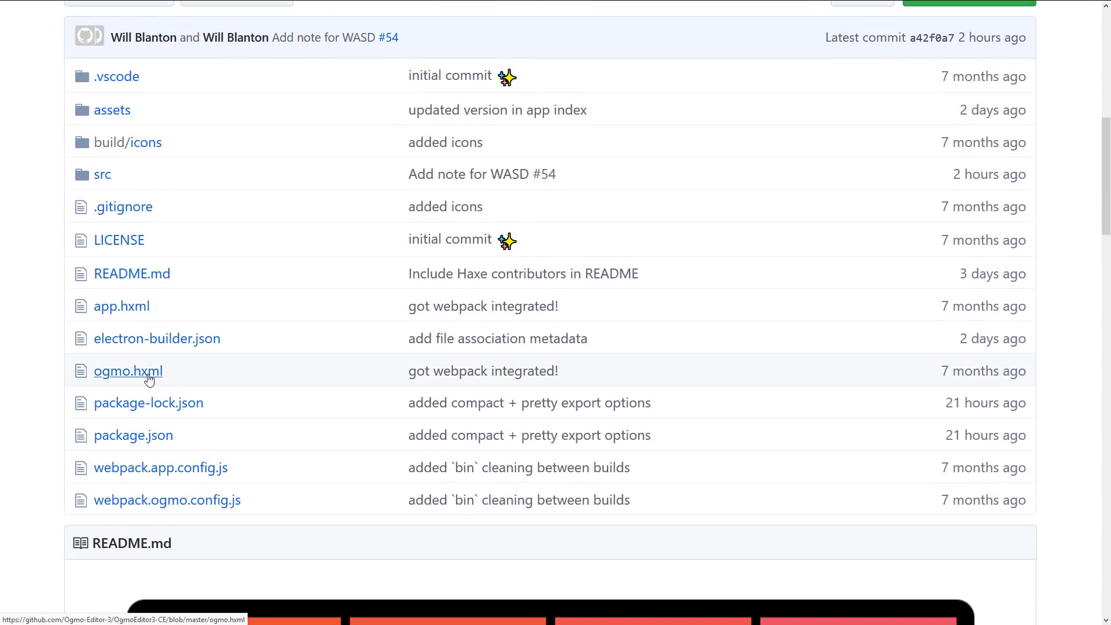
{"action": "scroll", "coordinate": [494, 315], "scroll_direction": "down", "scroll_amount": 20}
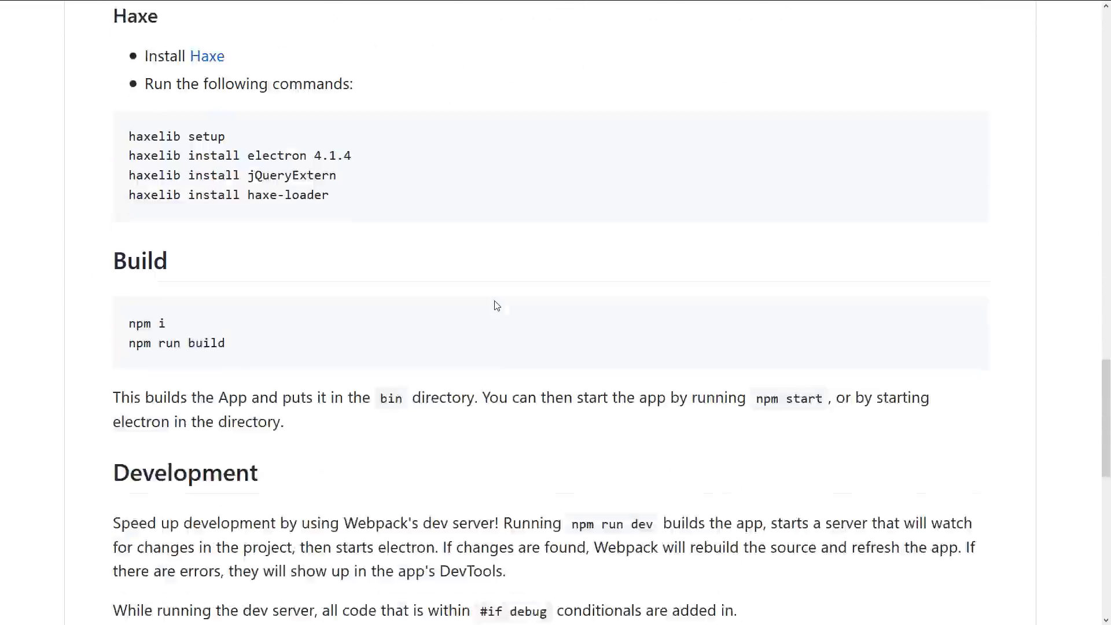
{"action": "scroll", "coordinate": [495, 305], "scroll_direction": "up", "scroll_amount": 20}
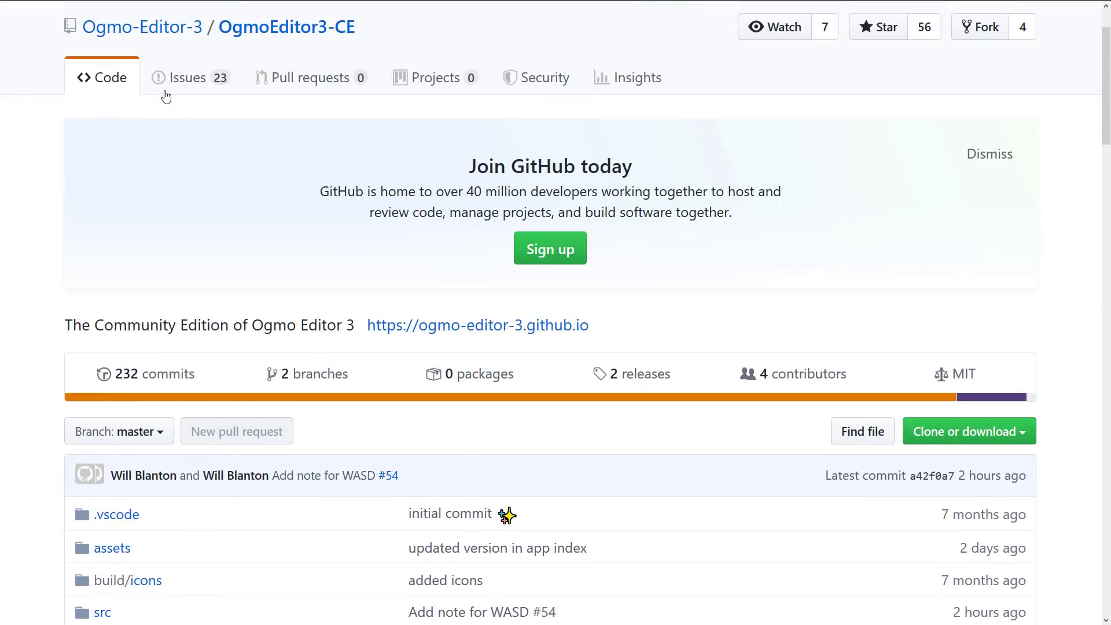
- Browse the Ogmo-Editor-3 organization's repositories, such as ogmo-3-lib, then switch to the manual
{"action": "left_click", "coordinate": [188, 28]}
{"action": "scroll", "coordinate": [448, 369], "scroll_direction": "down", "scroll_amount": 6}
{"action": "scroll", "coordinate": [449, 369], "scroll_direction": "down", "scroll_amount": 1}
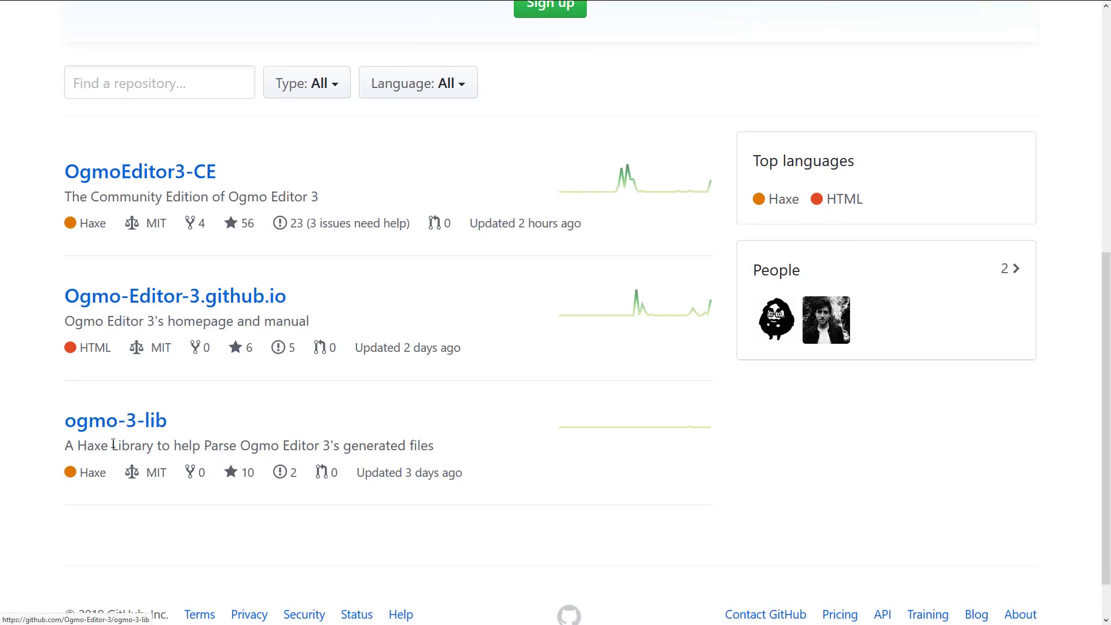
{"action": "left_click_drag", "start_coordinate": [112, 444], "coordinate": [480, 457]}
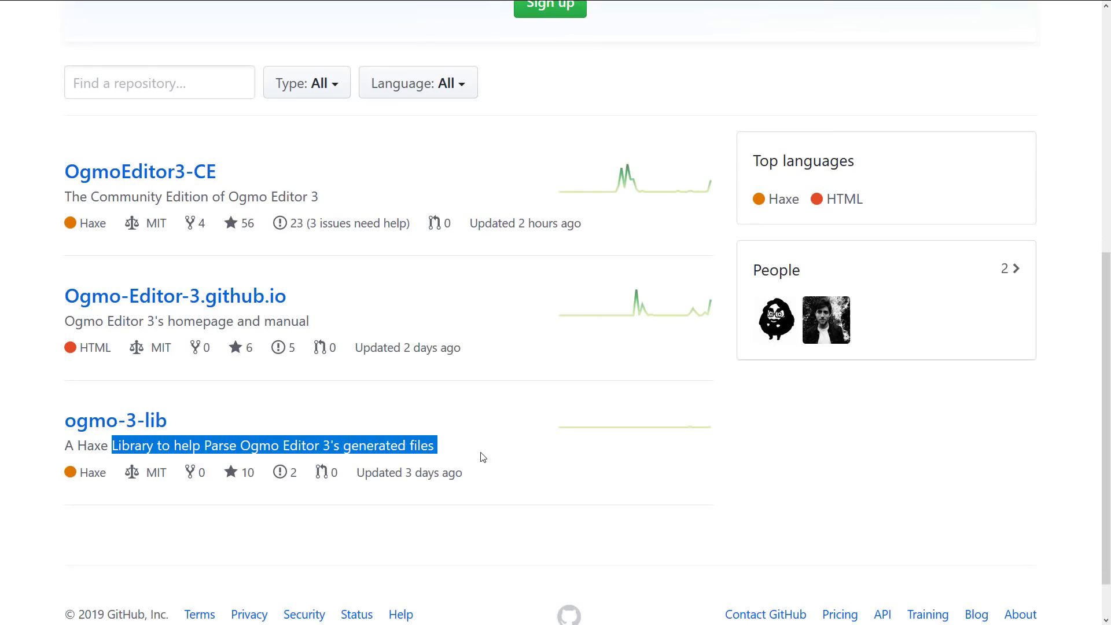
{"action": "left_click", "coordinate": [464, 461]}
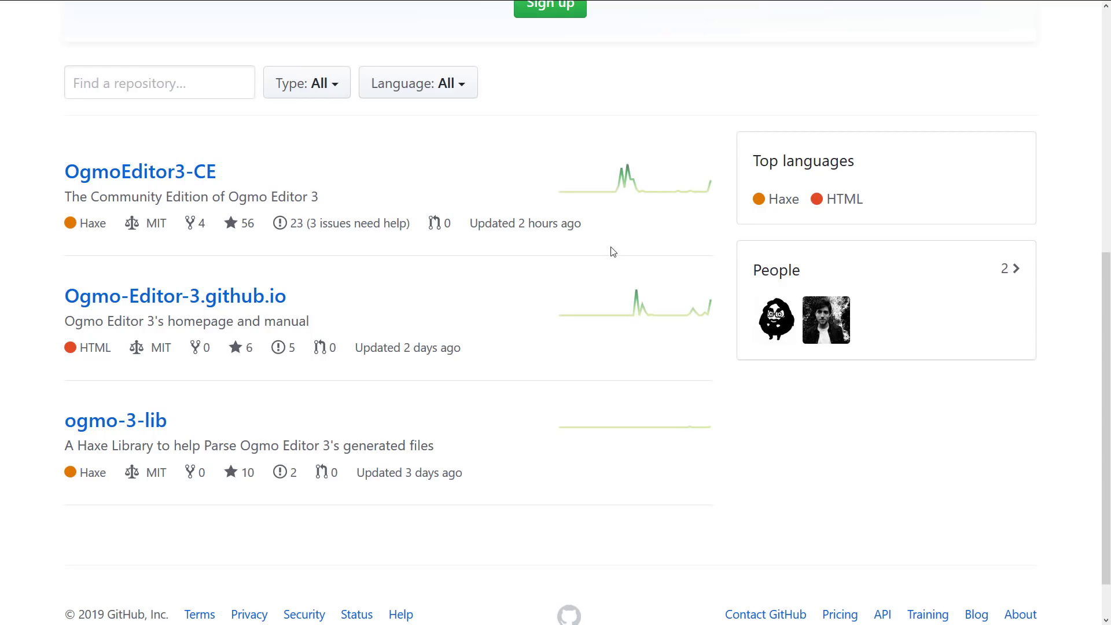
{"action": "key", "text": "ctrl+Tab"}
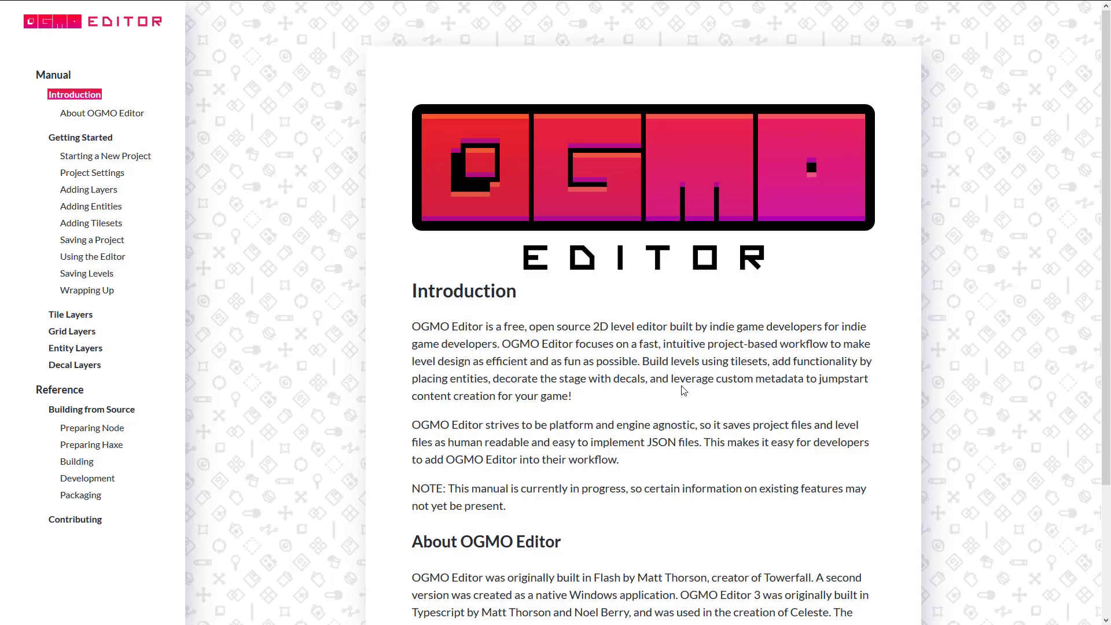
- Skim the manual's Introduction and open its Decal Layers section
{"action": "left_click_drag", "start_coordinate": [535, 363], "coordinate": [714, 424]}
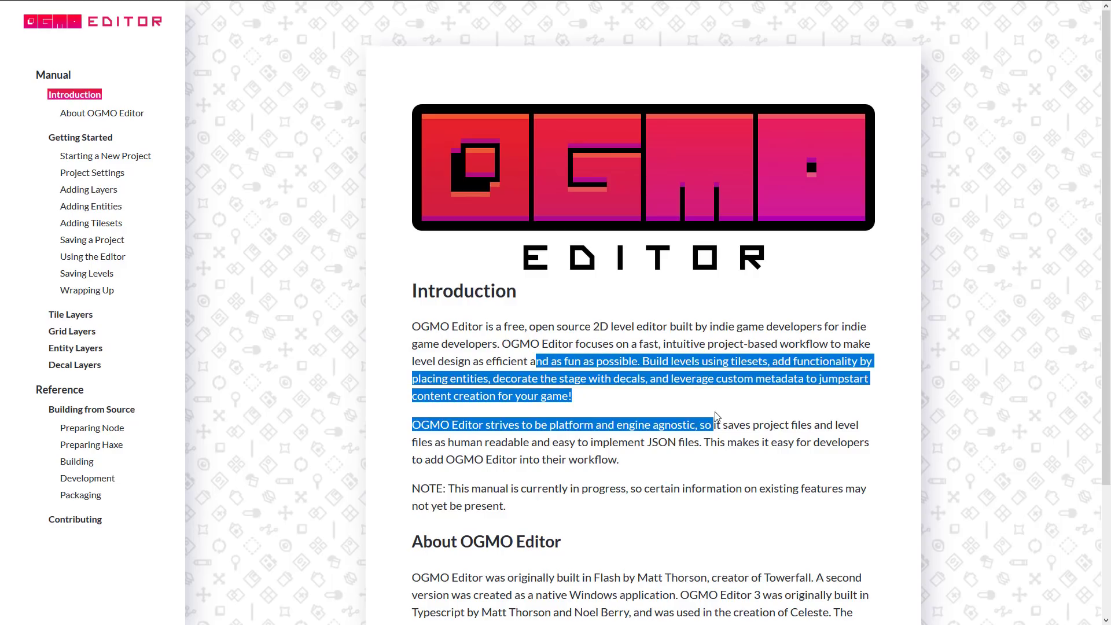
{"action": "left_click_drag", "start_coordinate": [624, 398], "coordinate": [626, 393]}
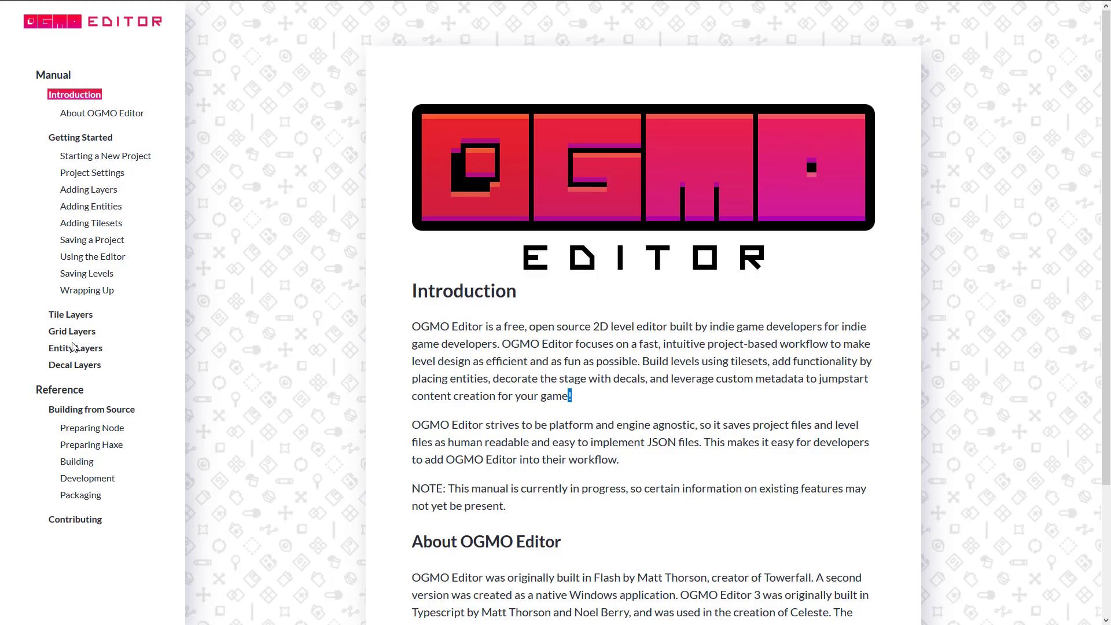
{"action": "left_click", "coordinate": [66, 365]}
{"action": "scroll", "coordinate": [469, 404], "scroll_direction": "down", "scroll_amount": 10}
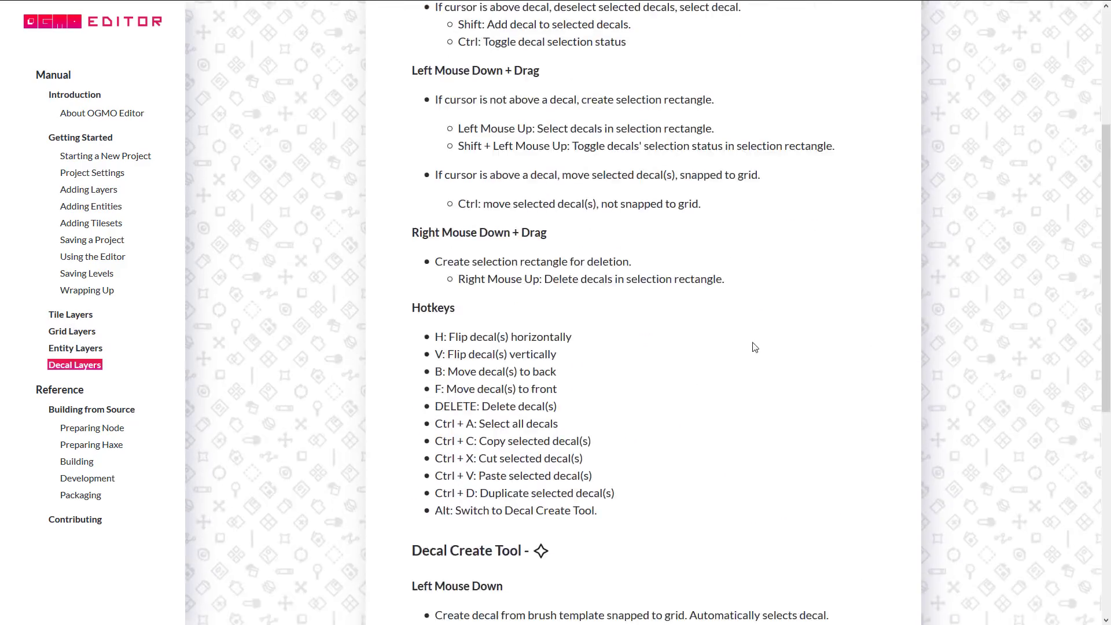
{"action": "scroll", "coordinate": [741, 302], "scroll_direction": "up", "scroll_amount": 5}
{"action": "scroll", "coordinate": [745, 300], "scroll_direction": "up", "scroll_amount": 6}
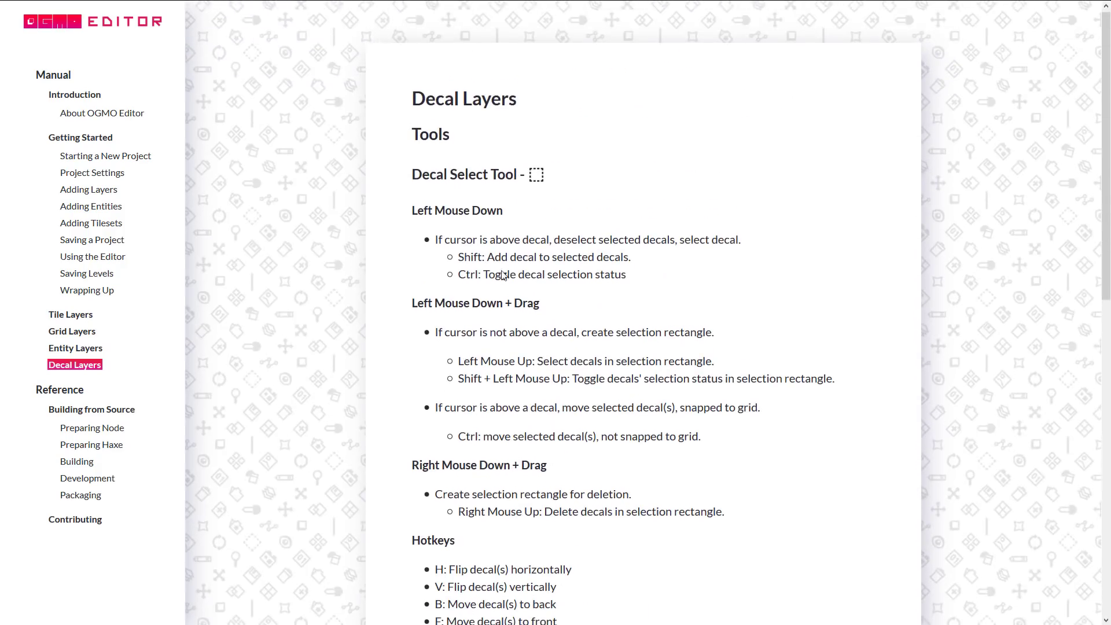
- Jump to Adding Layers and scroll through Getting Started to Saving Levels and Wrapping Up
{"action": "left_click", "coordinate": [113, 190]}
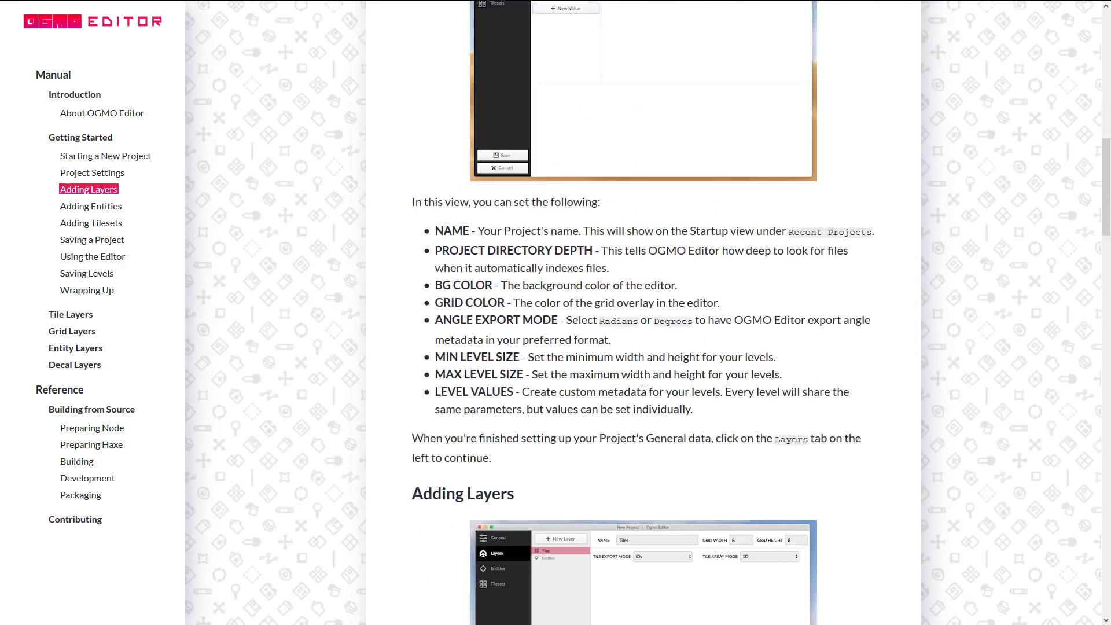
{"action": "scroll", "coordinate": [744, 409], "scroll_direction": "up", "scroll_amount": 12}
{"action": "scroll", "coordinate": [744, 408], "scroll_direction": "down", "scroll_amount": 15}
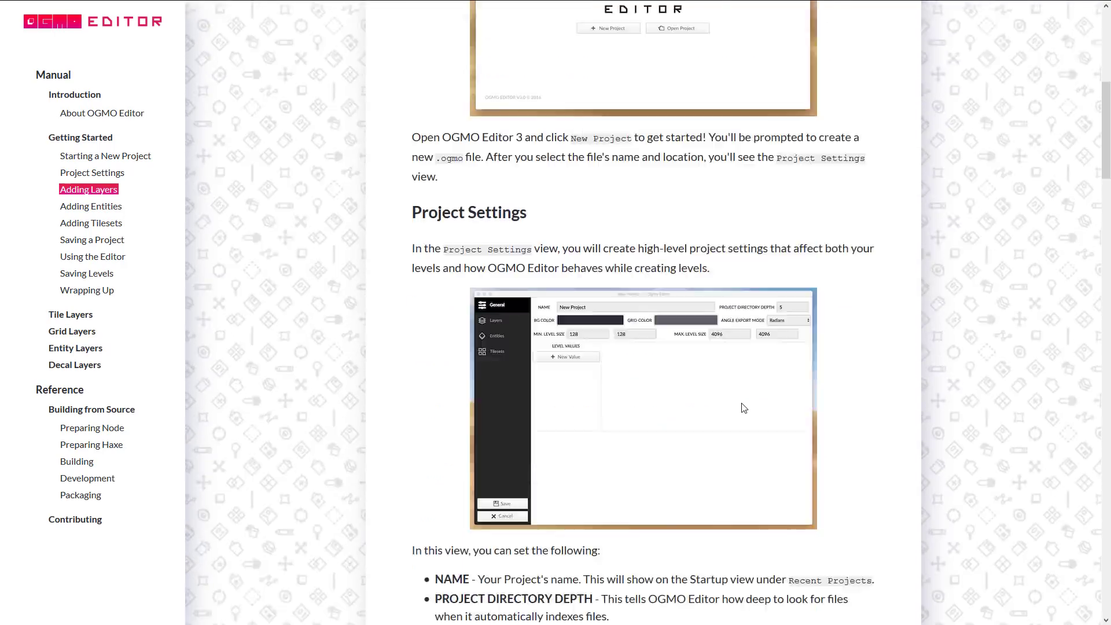
{"action": "scroll", "coordinate": [743, 409], "scroll_direction": "down", "scroll_amount": 10}
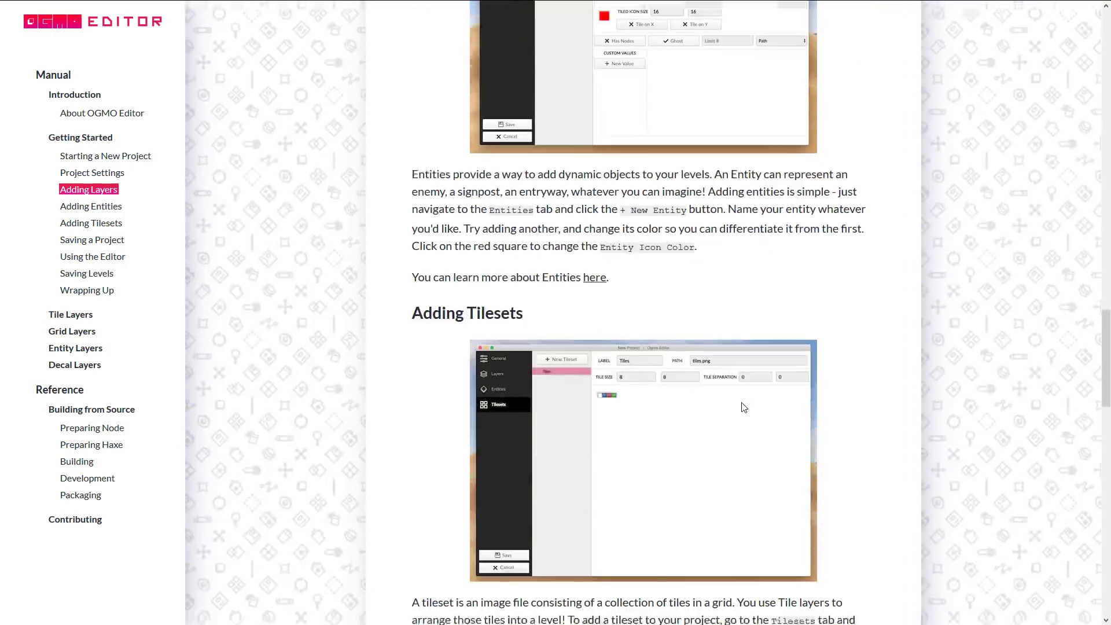
{"action": "scroll", "coordinate": [745, 408], "scroll_direction": "up", "scroll_amount": 8}
{"action": "scroll", "coordinate": [745, 408], "scroll_direction": "up", "scroll_amount": 6}
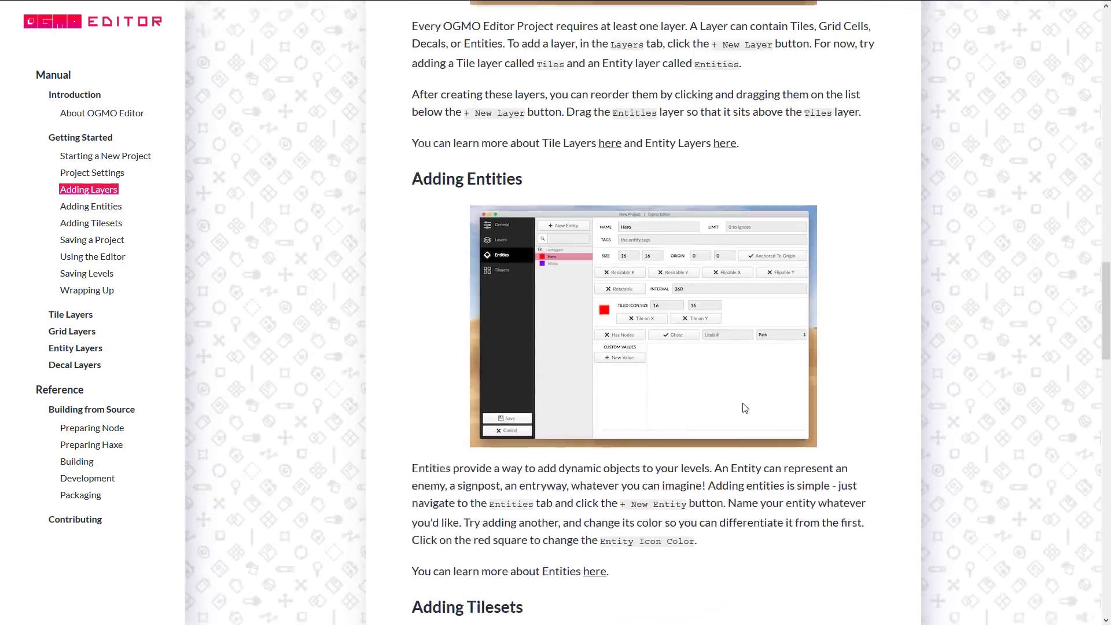
{"action": "scroll", "coordinate": [496, 248], "scroll_direction": "down", "scroll_amount": 10}
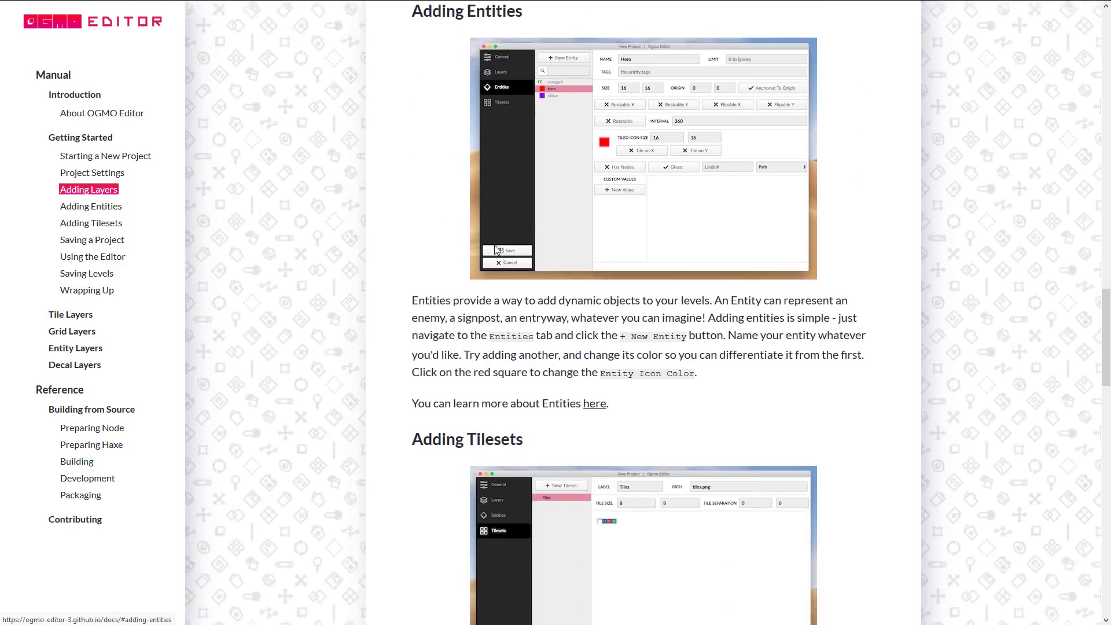
{"action": "scroll", "coordinate": [582, 334], "scroll_direction": "down", "scroll_amount": 15}
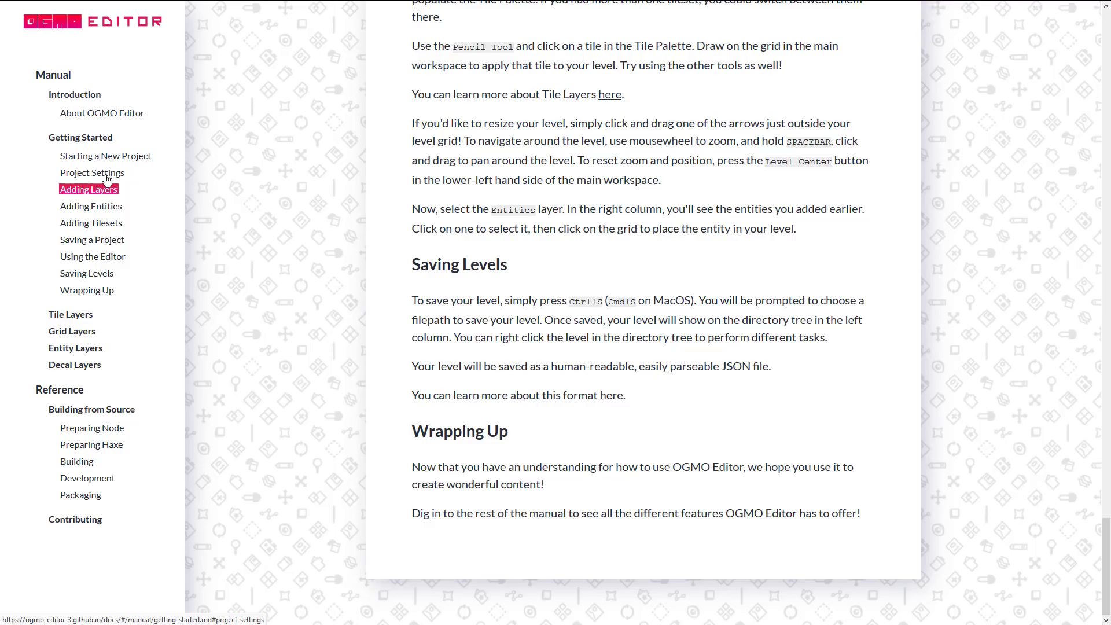
- Step through the manual's Getting Started sections, from Starting a New Project to Saving Levels
{"action": "left_click", "coordinate": [106, 157]}
{"action": "left_click", "coordinate": [103, 173]}
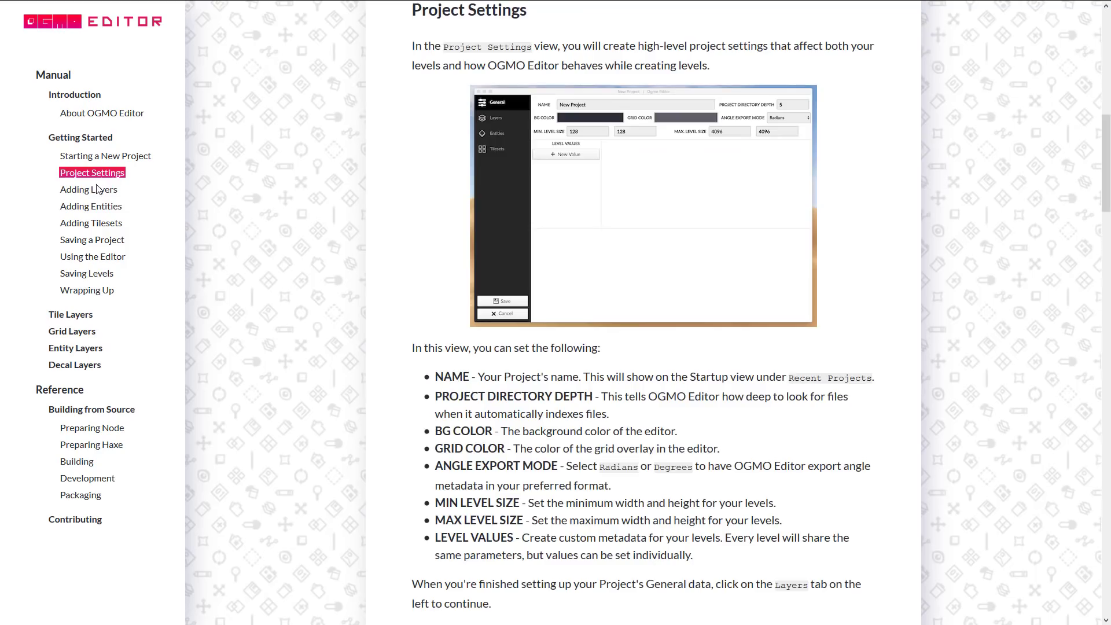
{"action": "left_click", "coordinate": [98, 189]}
{"action": "left_click", "coordinate": [96, 206]}
{"action": "left_click", "coordinate": [95, 223]}
{"action": "left_click", "coordinate": [95, 239]}
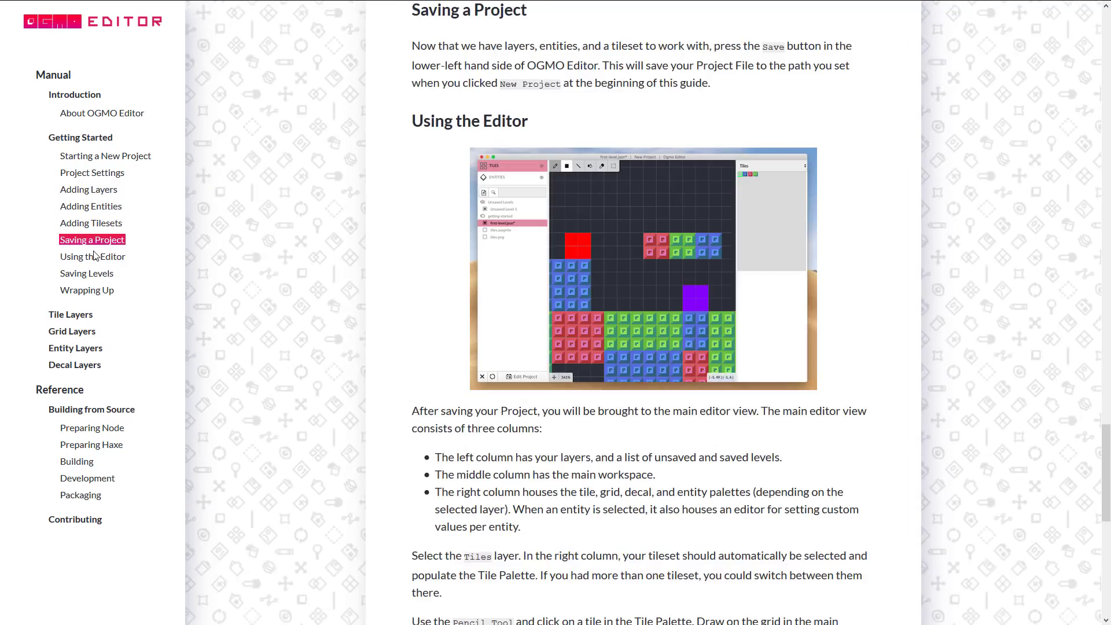
{"action": "left_click", "coordinate": [96, 256]}
{"action": "left_click", "coordinate": [91, 277]}
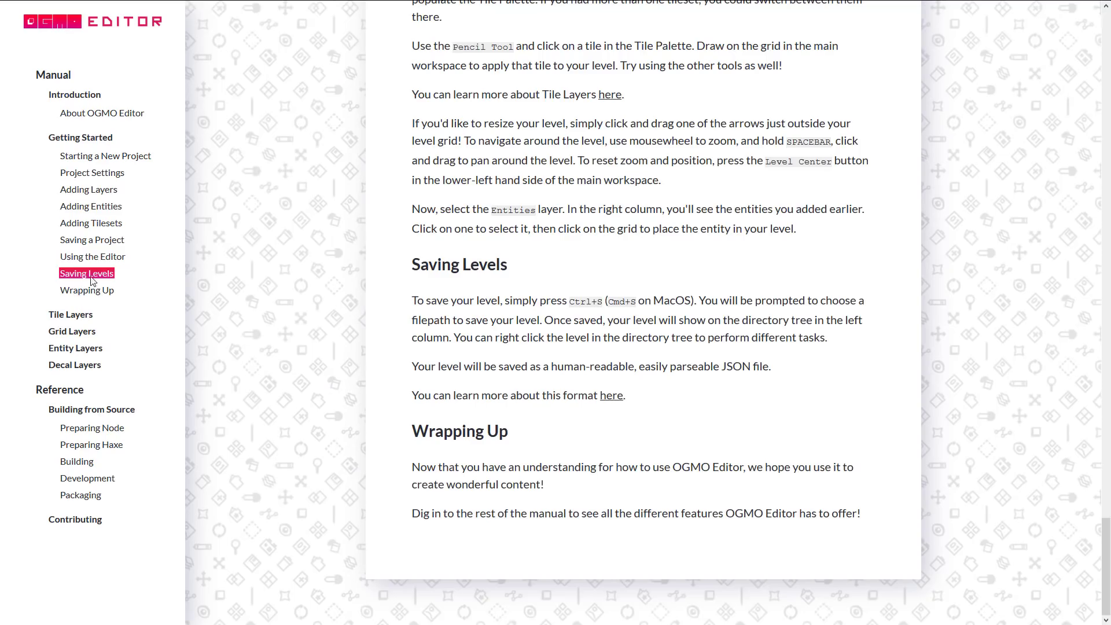
- View the Tile Layers and Grid Layers reference pages, ending on Decal Layers
{"action": "left_click", "coordinate": [62, 314]}
{"action": "scroll", "coordinate": [229, 235], "scroll_direction": "down", "scroll_amount": 3}
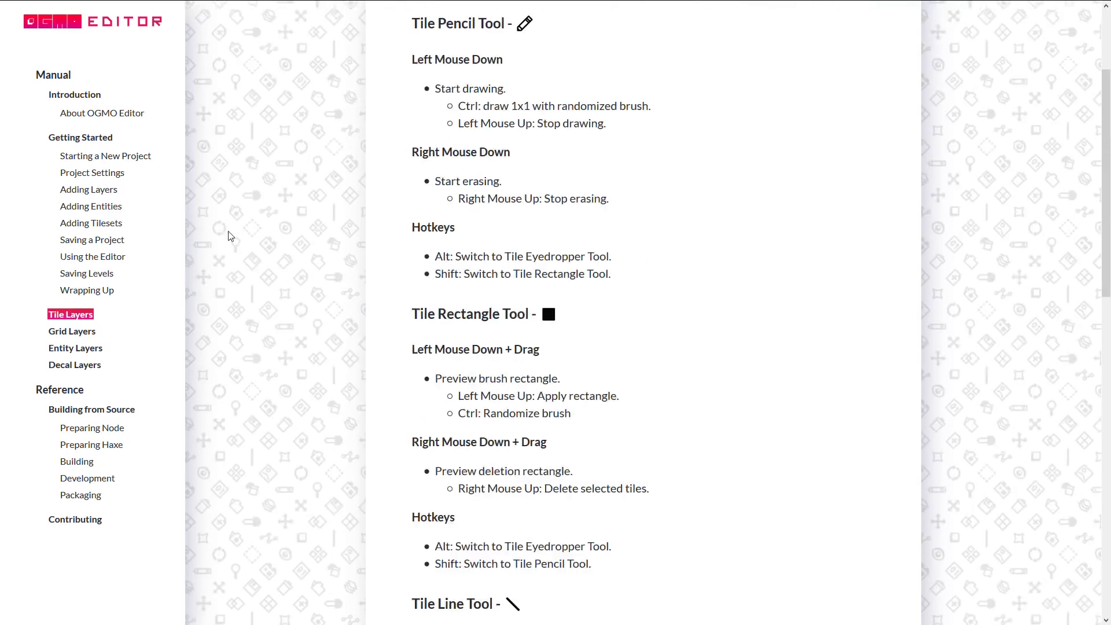
{"action": "scroll", "coordinate": [230, 235], "scroll_direction": "up", "scroll_amount": 1}
{"action": "left_click", "coordinate": [89, 335]}
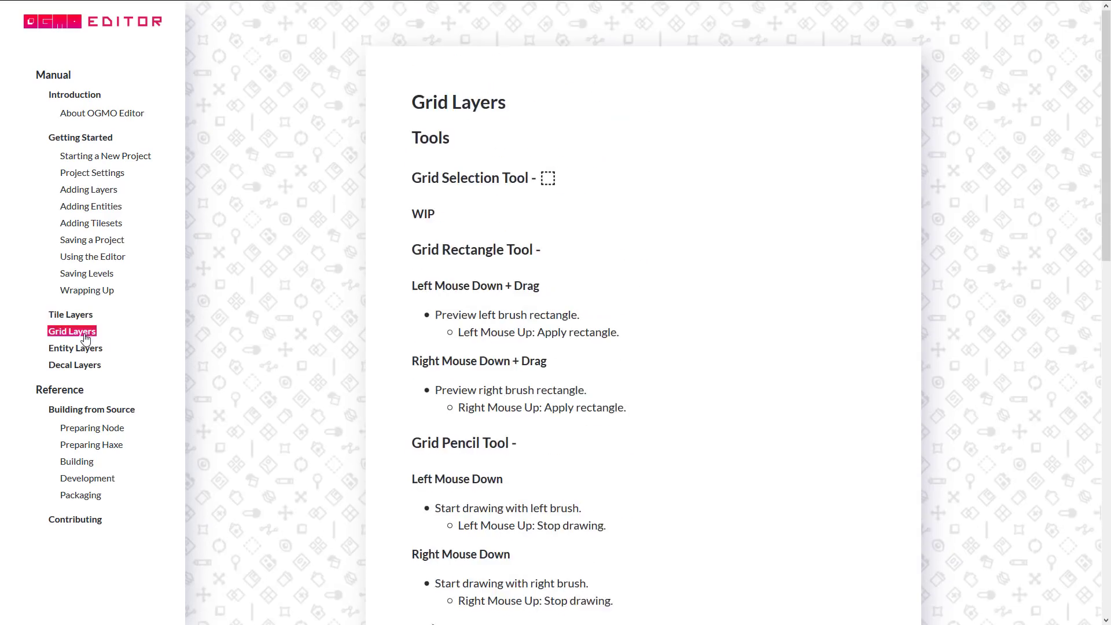
{"action": "left_click", "coordinate": [68, 367]}
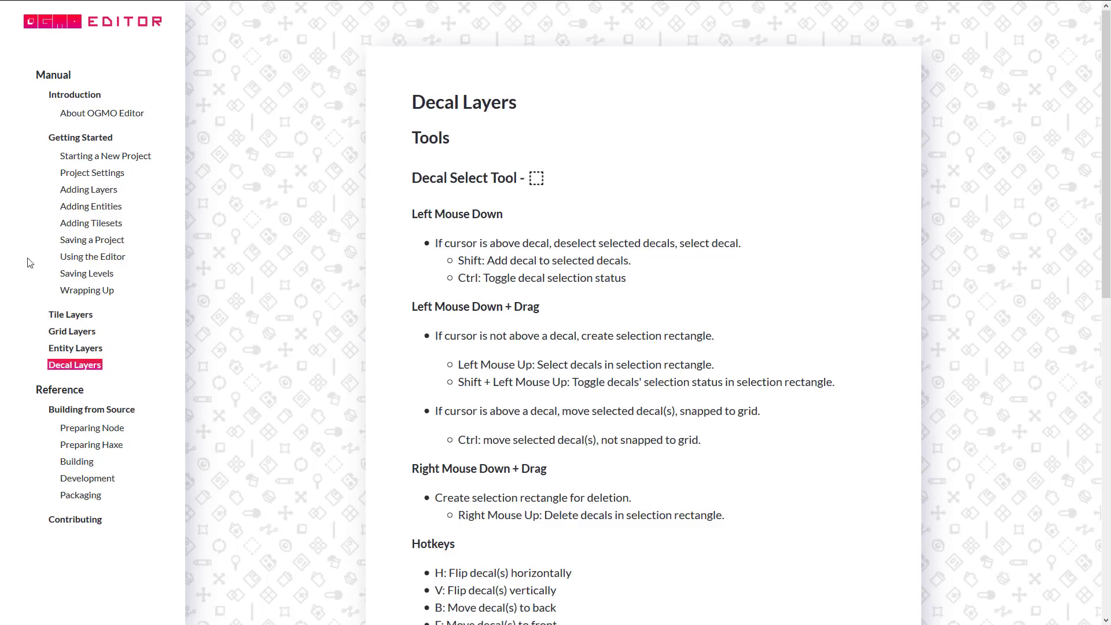
{"action": "key", "text": "alt+Tab"}
- Go back to the Ogmo homepage hero introducing the free editor and its v3.1 download
{"action": "key", "text": "alt+Left"}
{"action": "scroll", "coordinate": [762, 346], "scroll_direction": "up", "scroll_amount": 10}
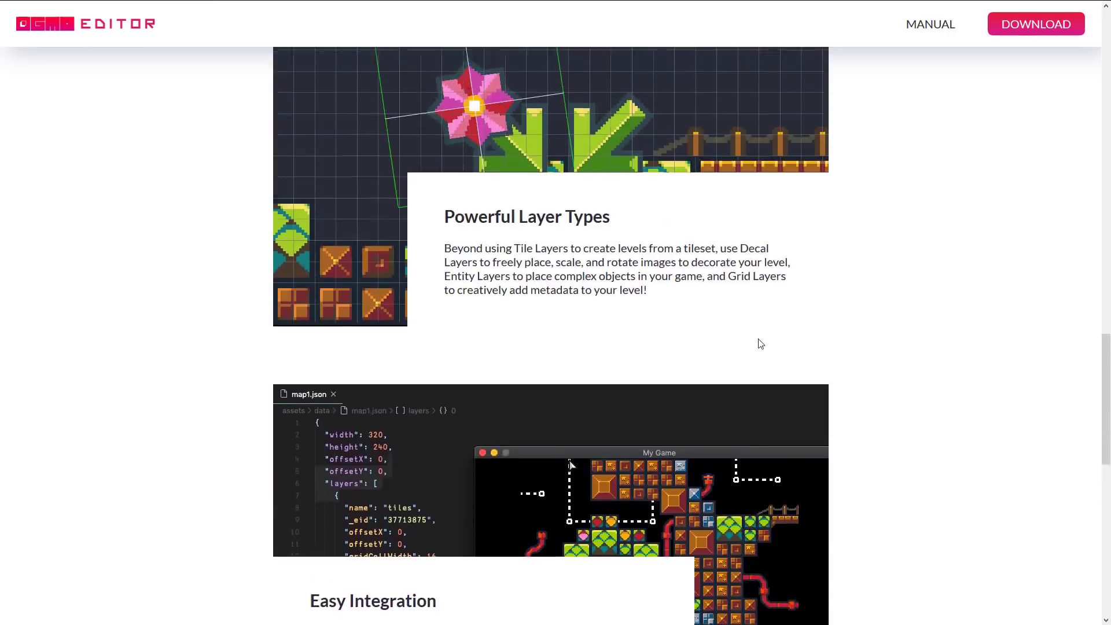
{"action": "scroll", "coordinate": [761, 344], "scroll_direction": "up", "scroll_amount": 15}
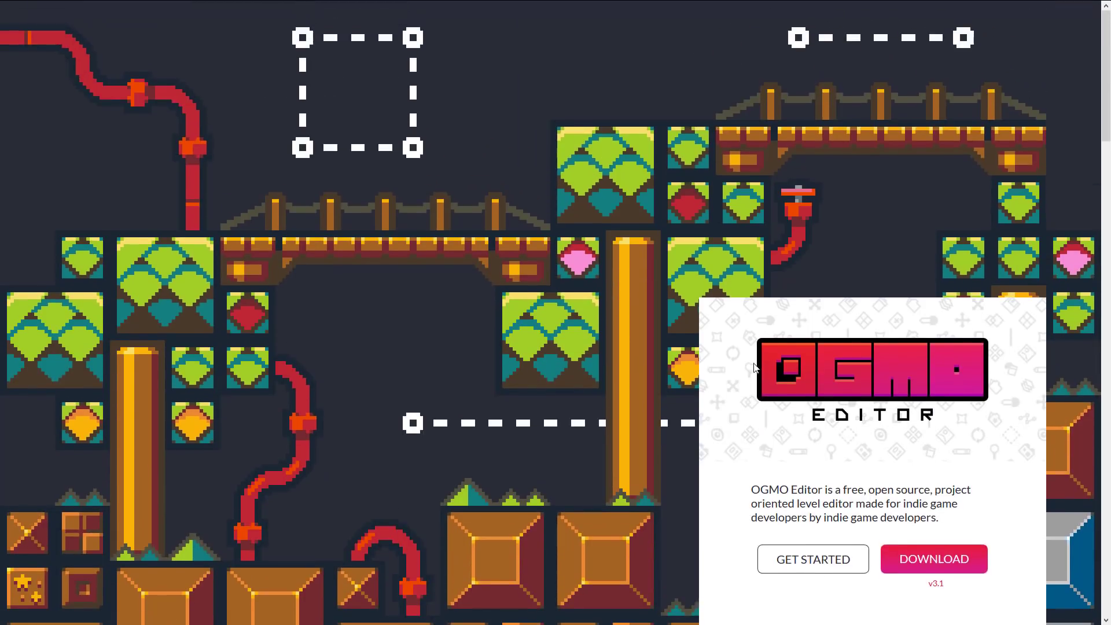
{"action": "scroll", "coordinate": [754, 367], "scroll_direction": "down", "scroll_amount": 4}
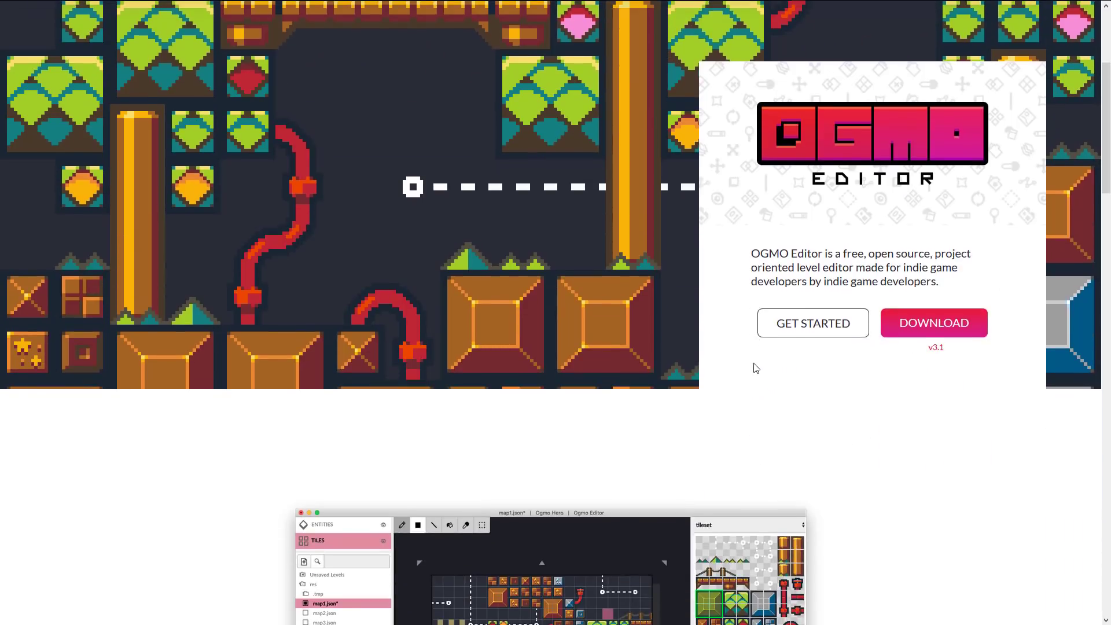